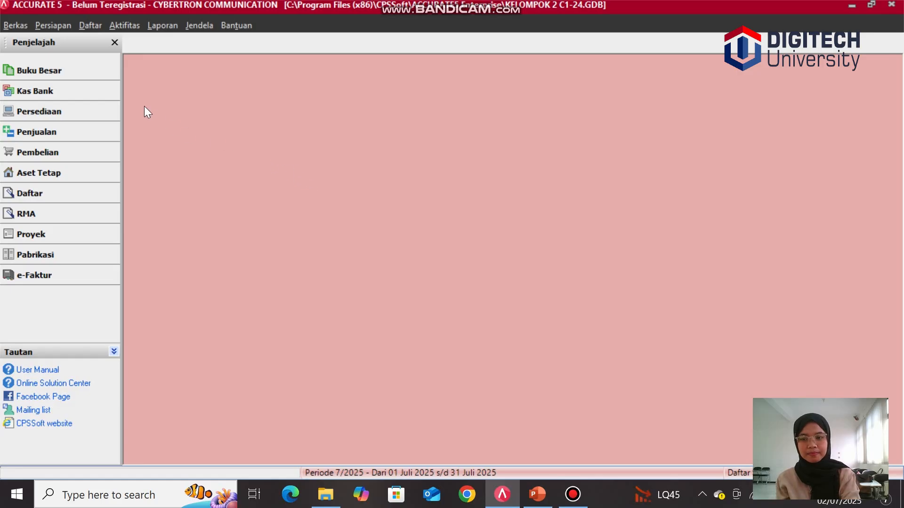
Step: Open the payment terms list and create a new term: 2% discount if paid within 10 days, due in 30 days
left_click(92, 25)
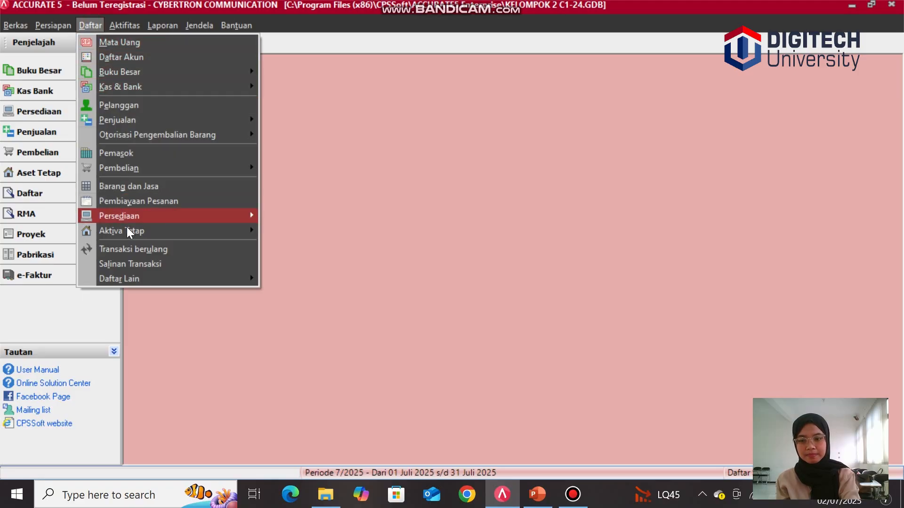
left_click(138, 277)
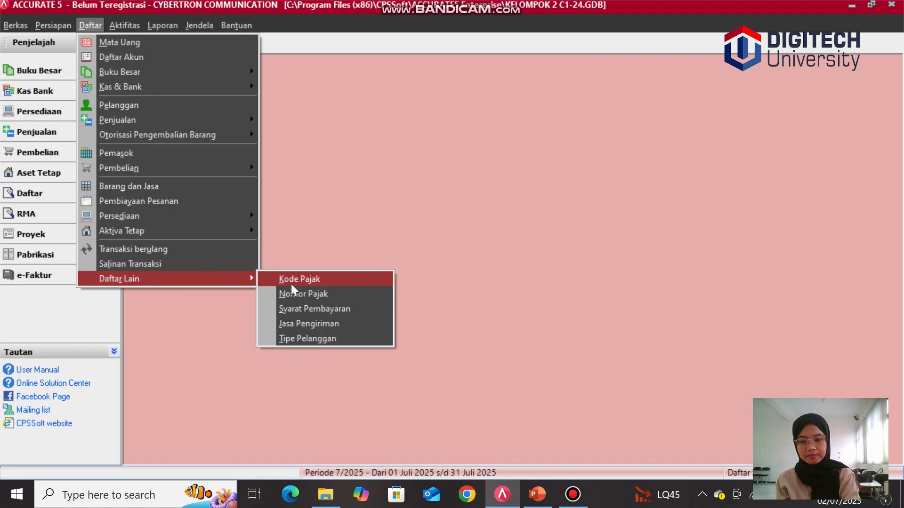
left_click(294, 309)
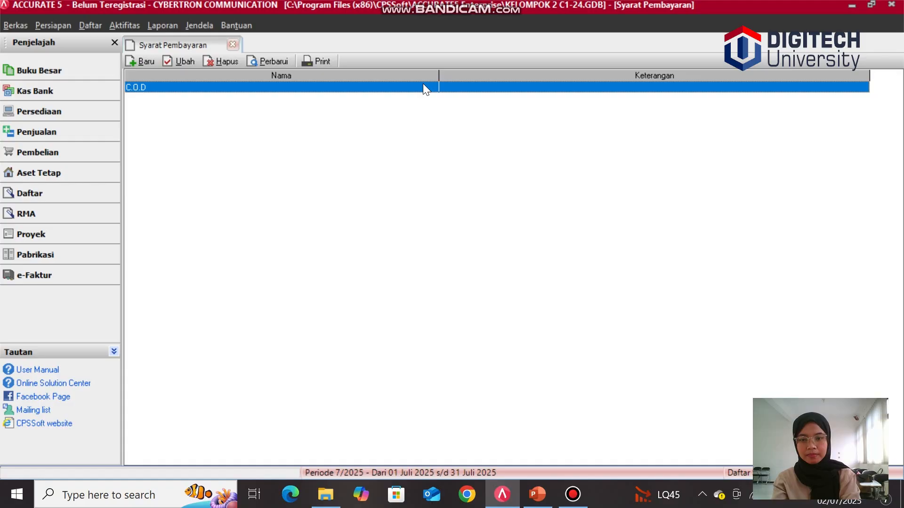
left_click(145, 64)
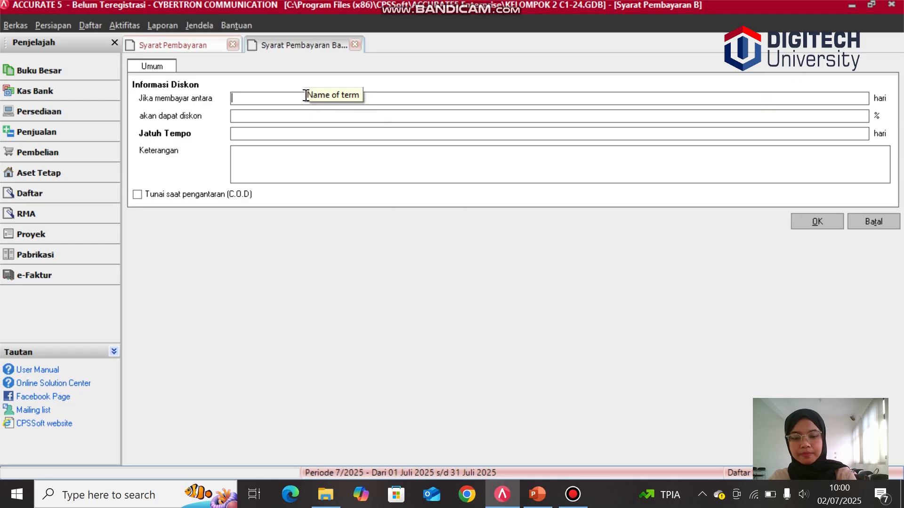
type("10")
key("Tab")
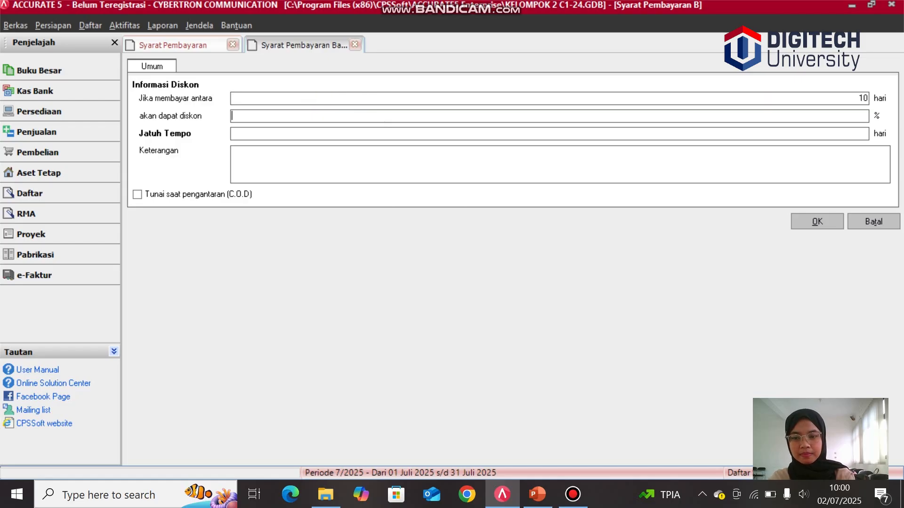
type("2")
key("Tab")
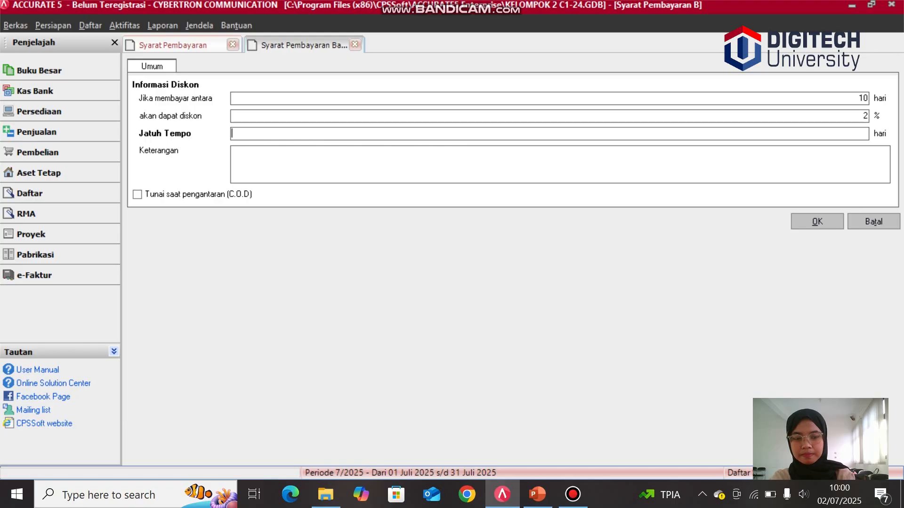
type("30")
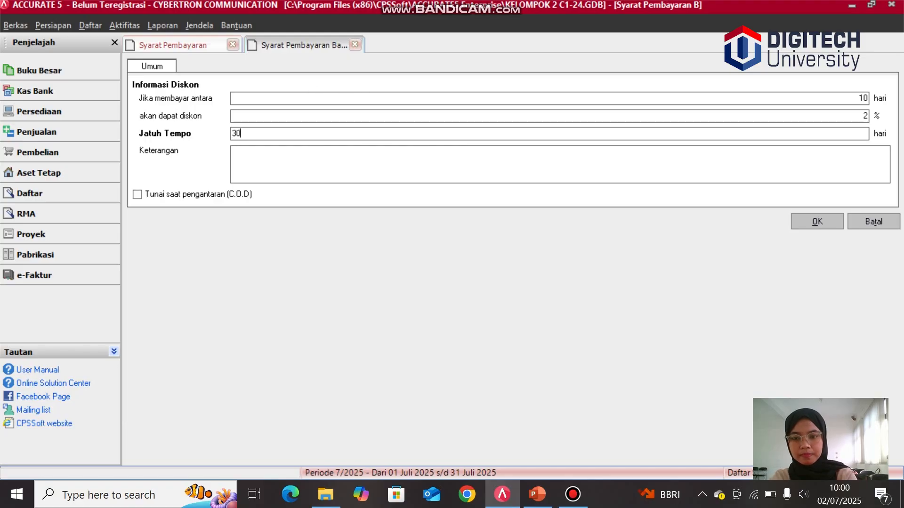
Step: Describe the payment term as "2/10. n/30" and save it
key("Tab")
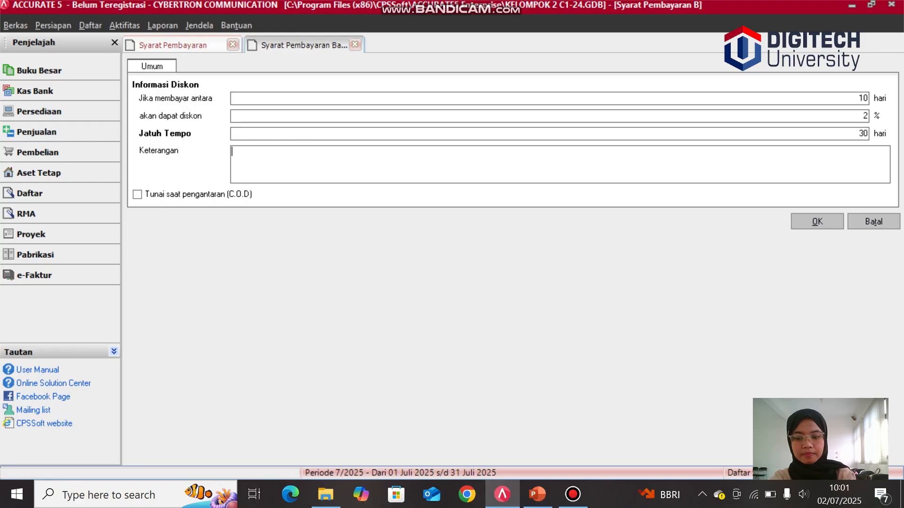
type("2/1")
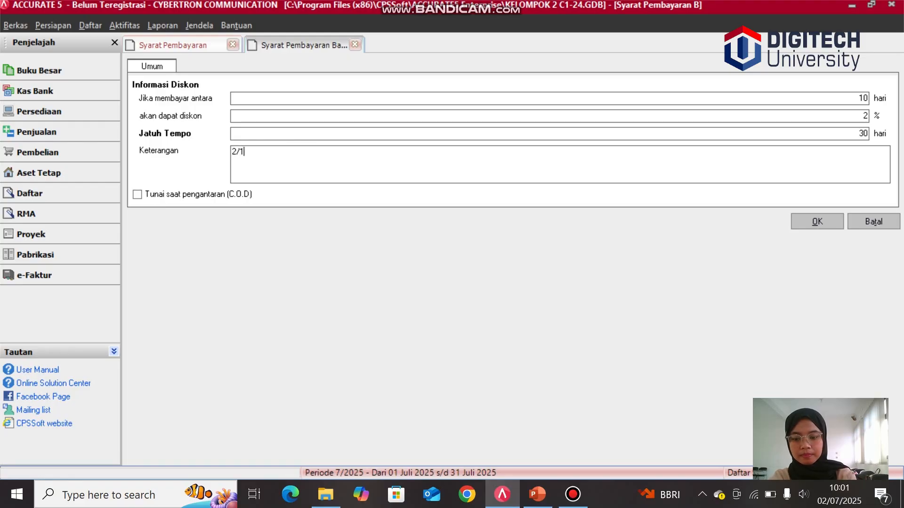
type("0.")
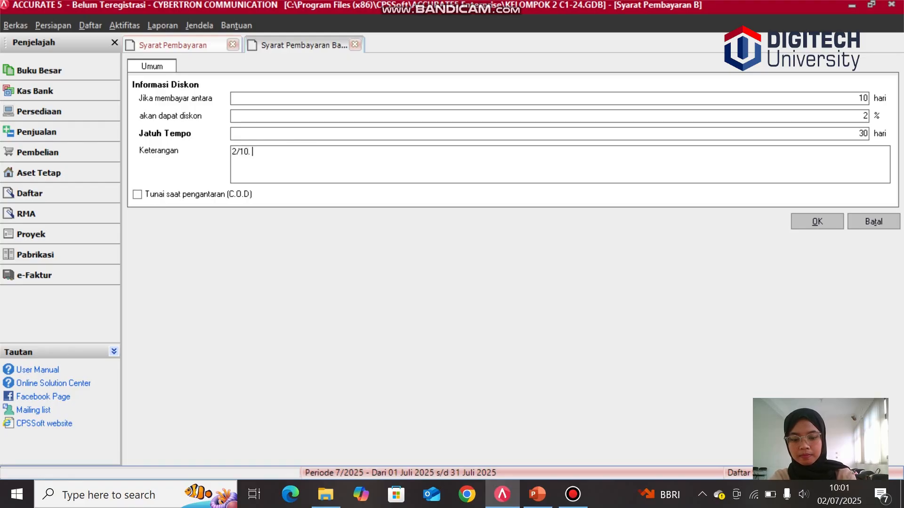
type(" n/30")
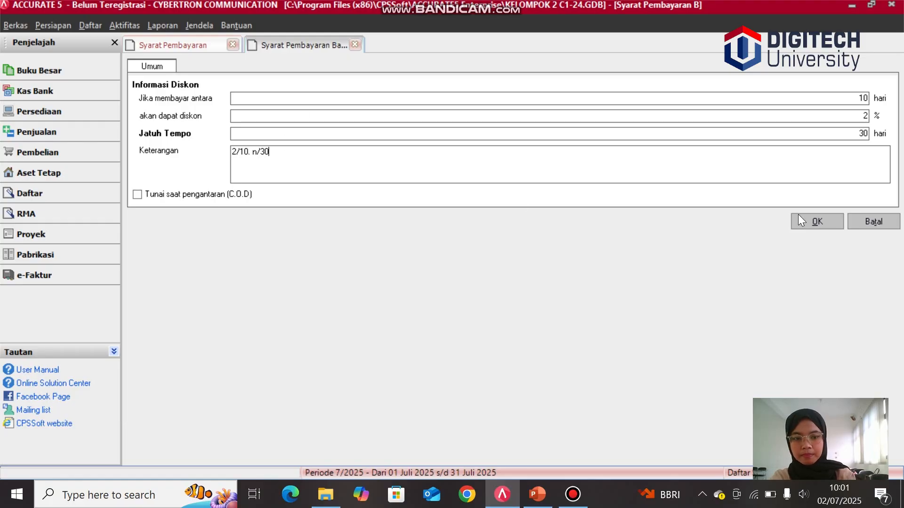
left_click(817, 222)
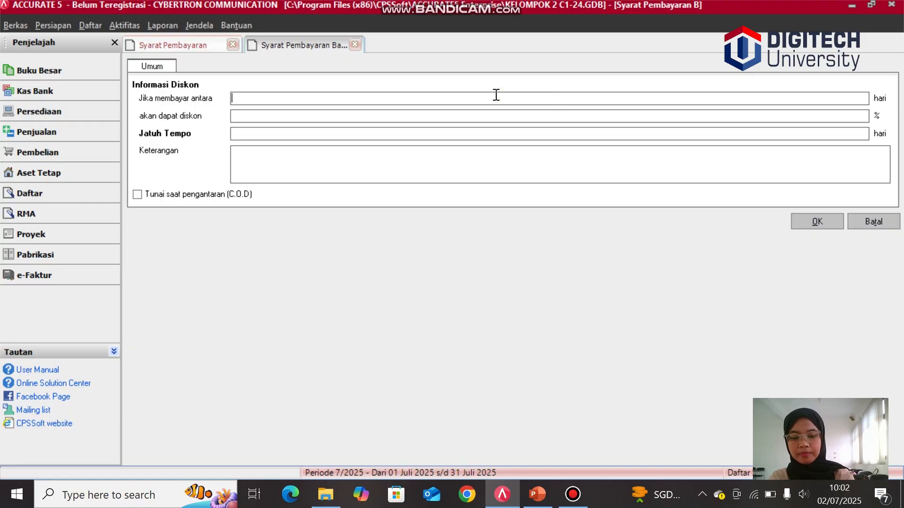
Step: Create another payment term with 0 discount days, 0% discount, 30 days due, described "net 30", and save it
type("0")
key("Tab")
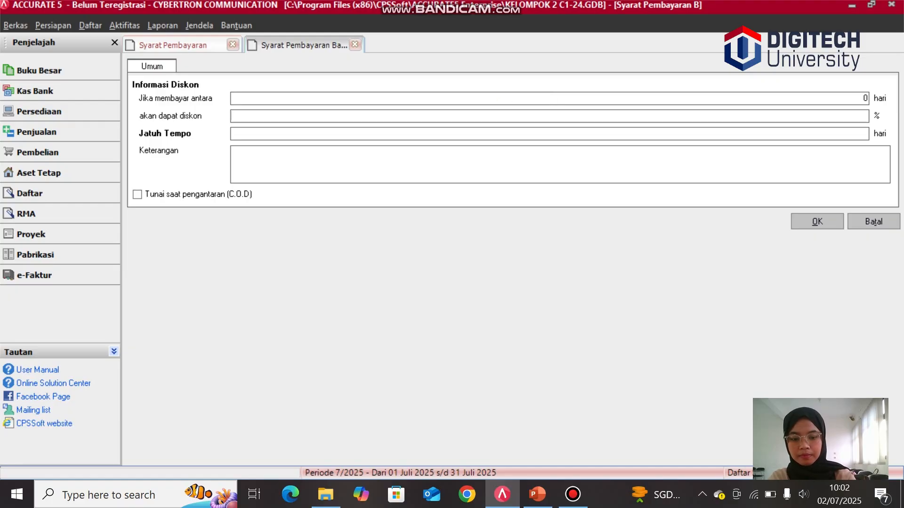
type("0")
key("Tab")
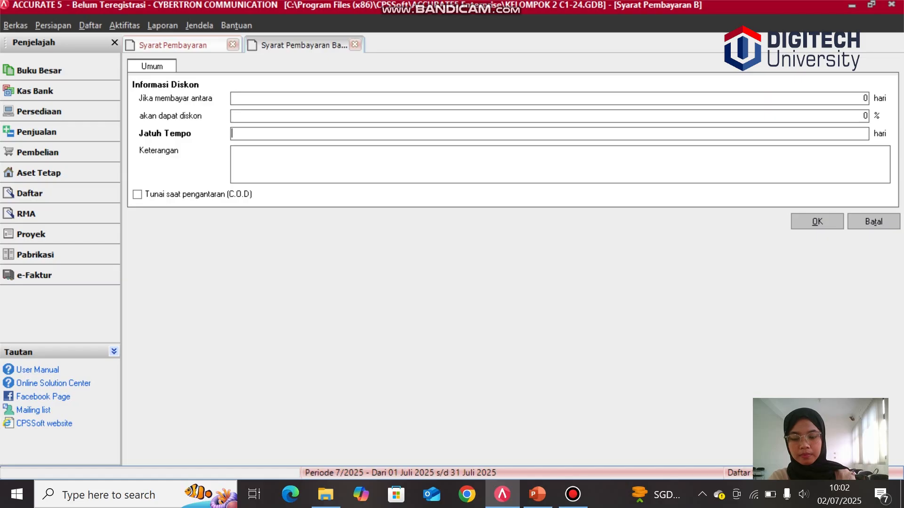
type("30")
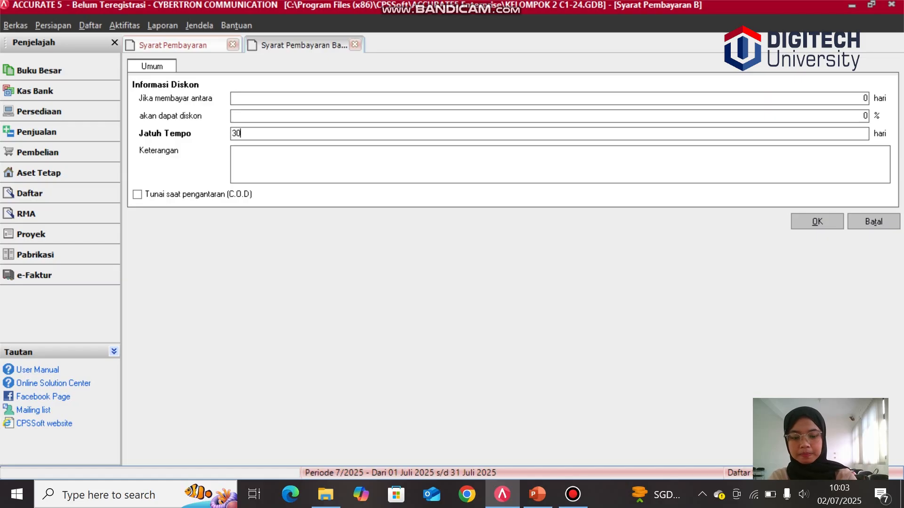
key("Tab")
type("n")
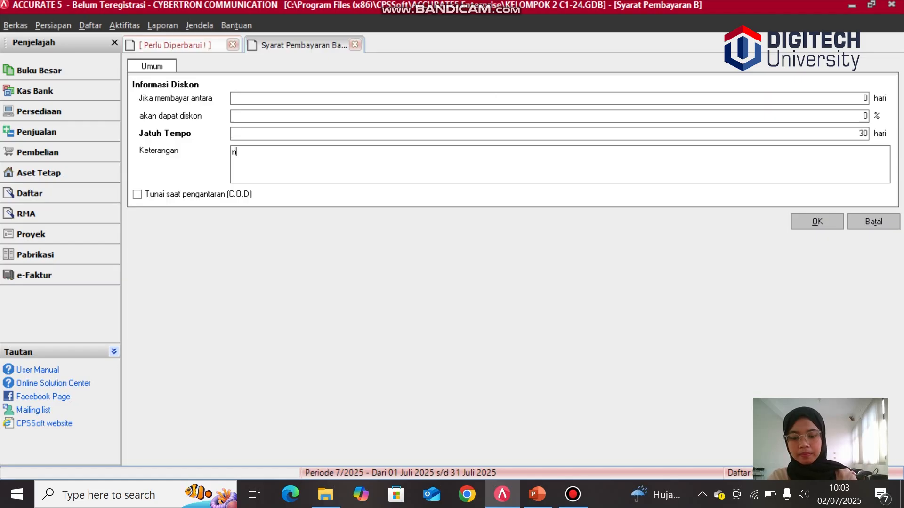
type("et 30")
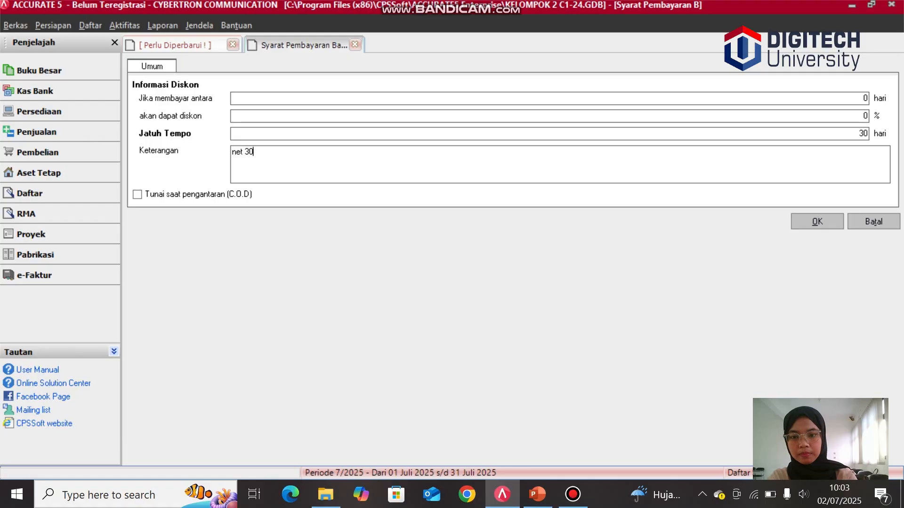
left_click(809, 223)
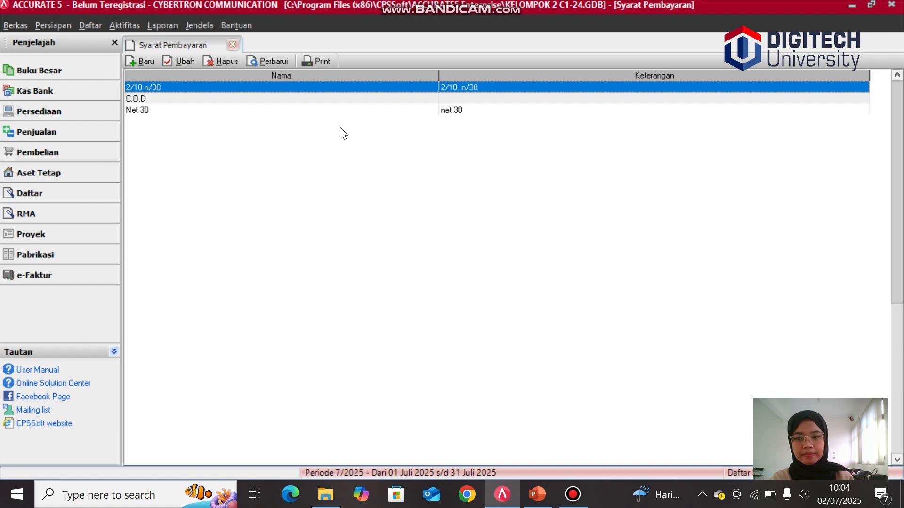
Step: Open the tax code list and start a new tax code named PPN with an 11% rate
left_click(96, 19)
mouse_move(124, 24)
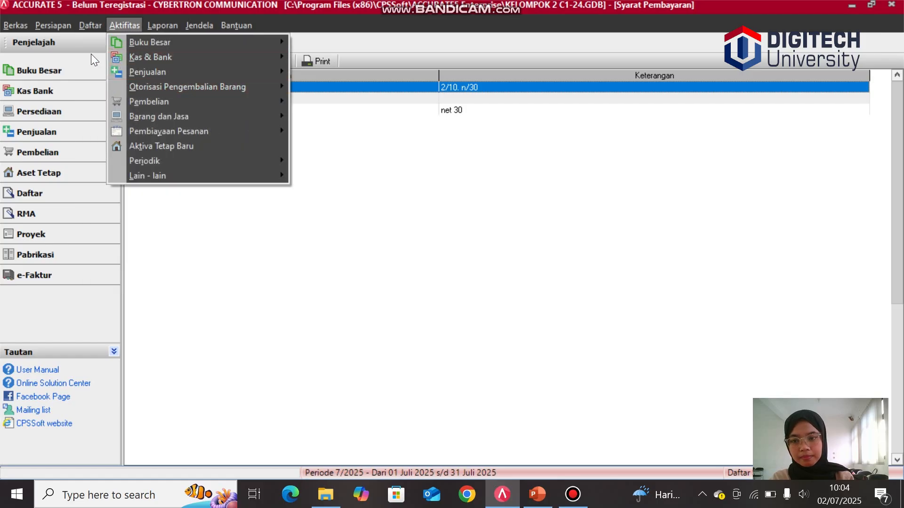
mouse_move(87, 24)
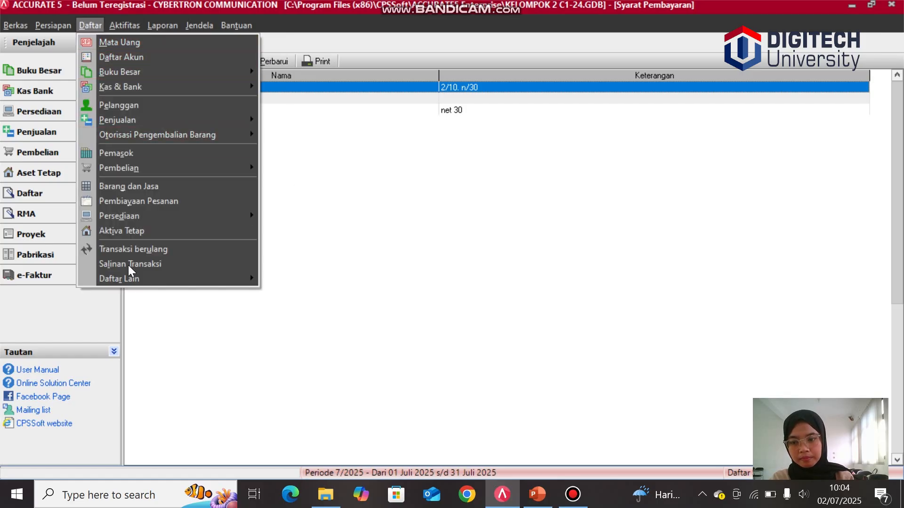
mouse_move(135, 278)
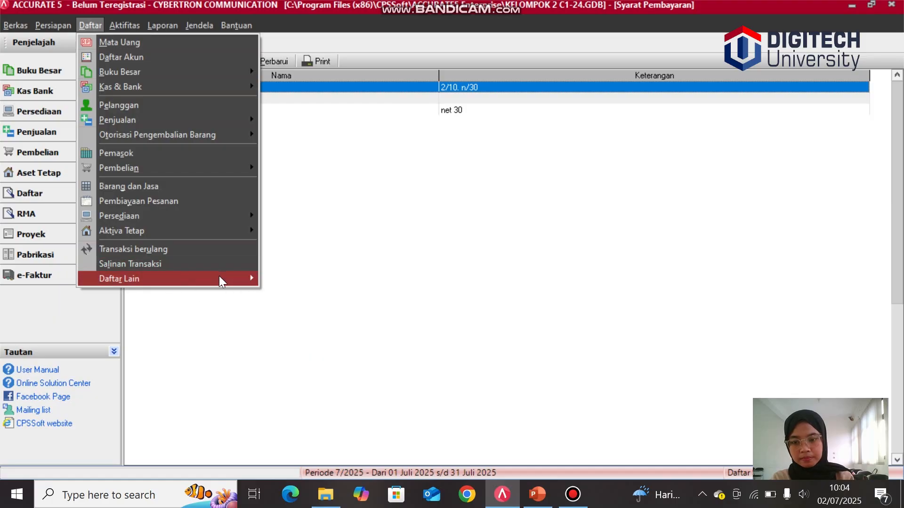
mouse_move(219, 276)
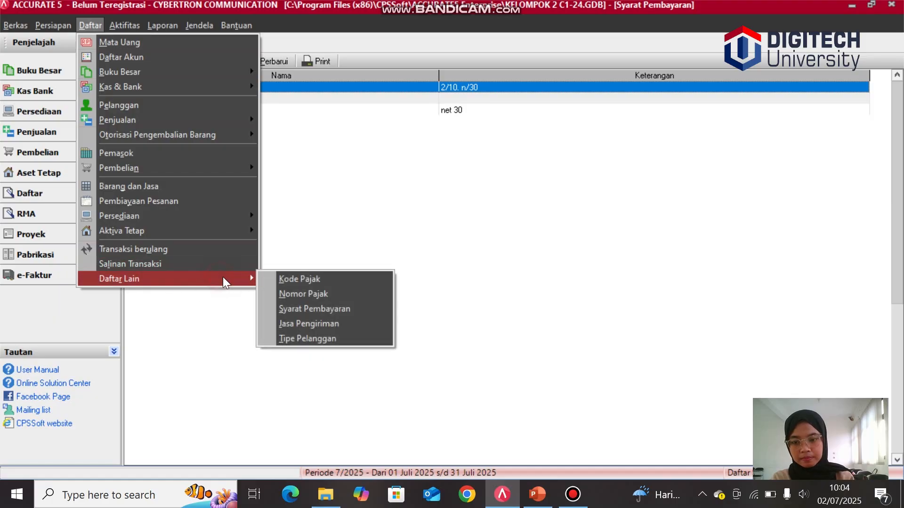
left_click(297, 276)
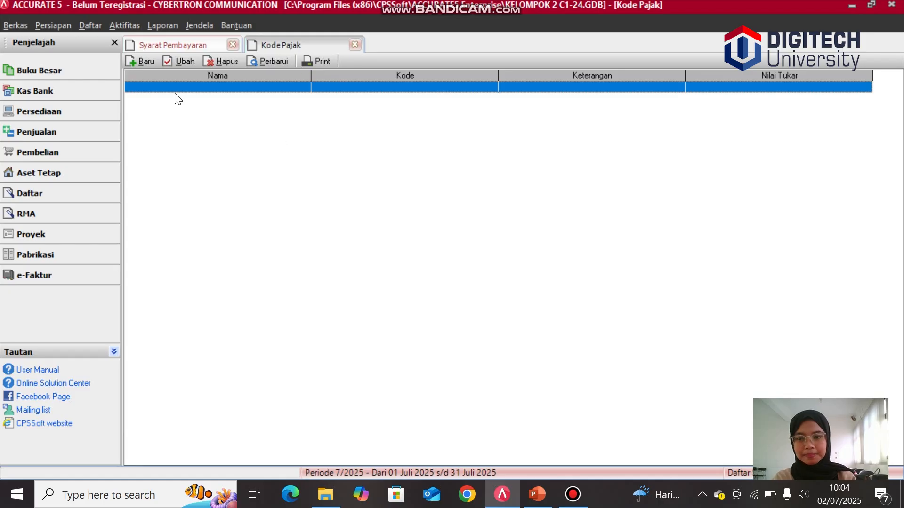
left_click(146, 61)
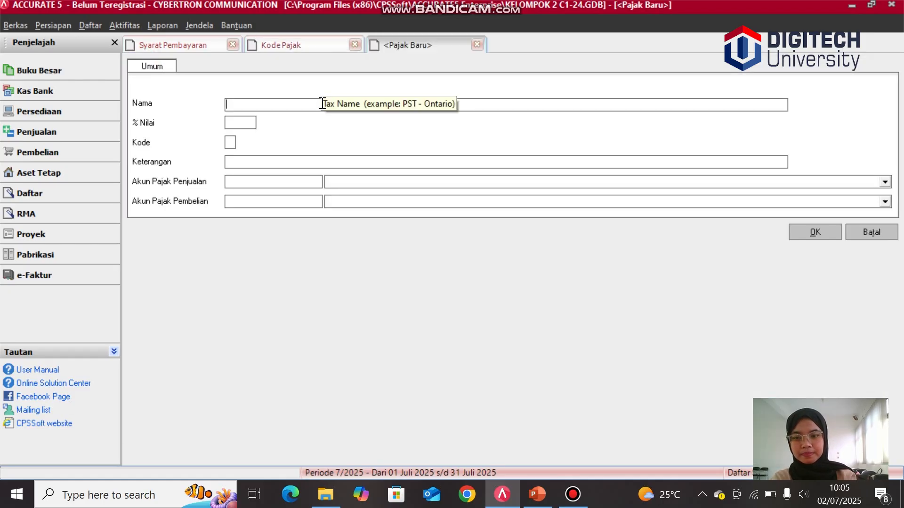
type("PPN")
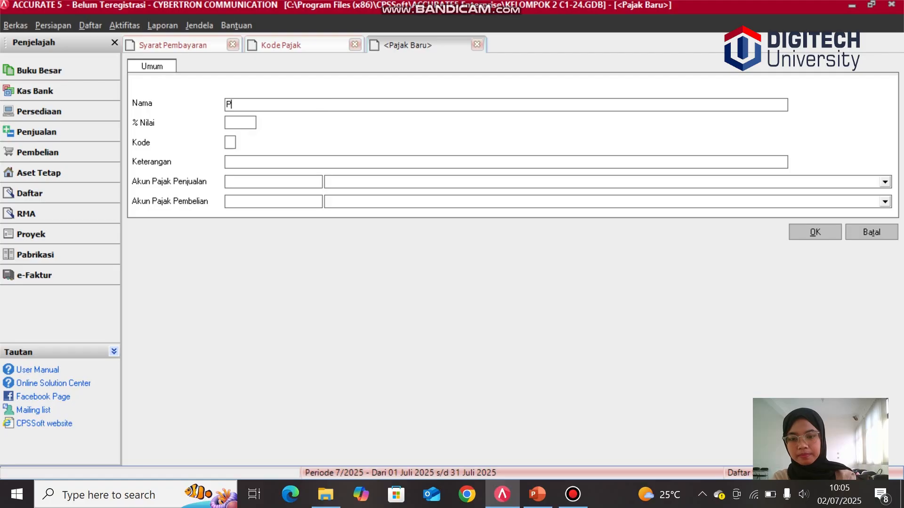
left_click(250, 124)
type("11")
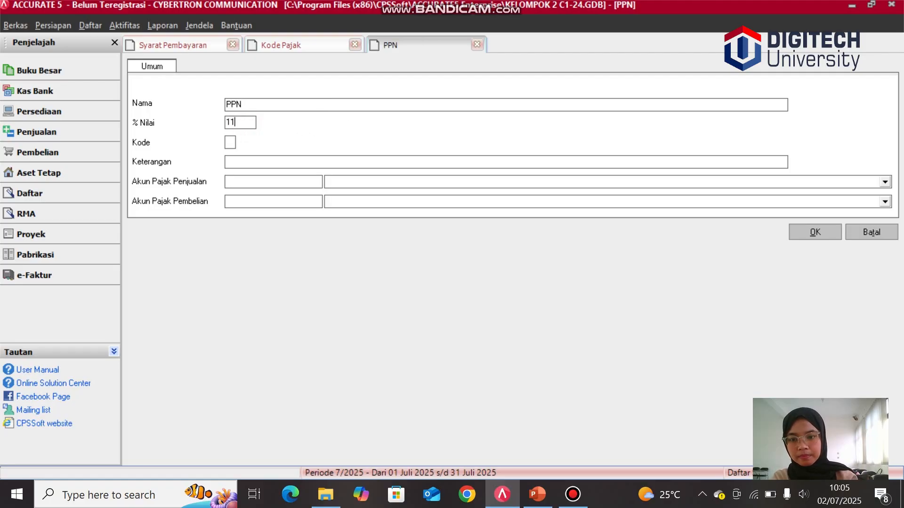
Step: Set the tax code letter to T and its description to "Pajak Pertambahan Nilai"
left_click(229, 143)
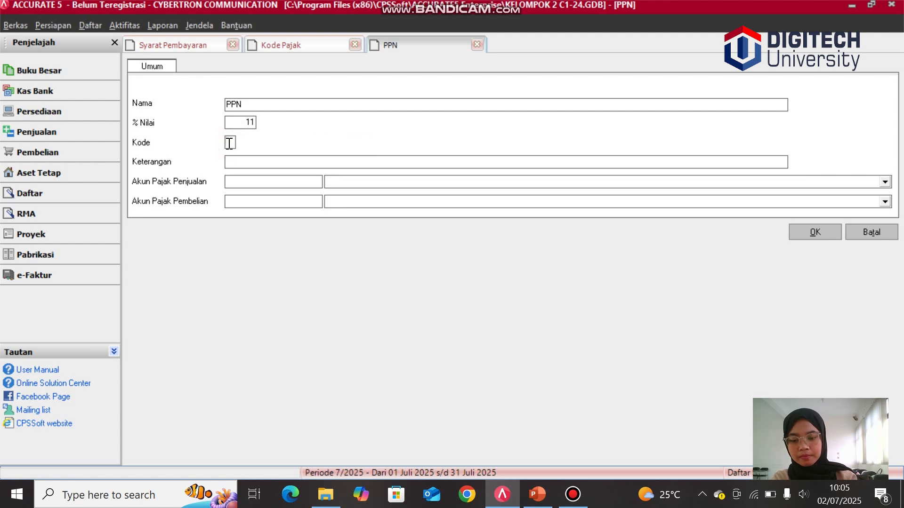
type("T")
left_click(242, 162)
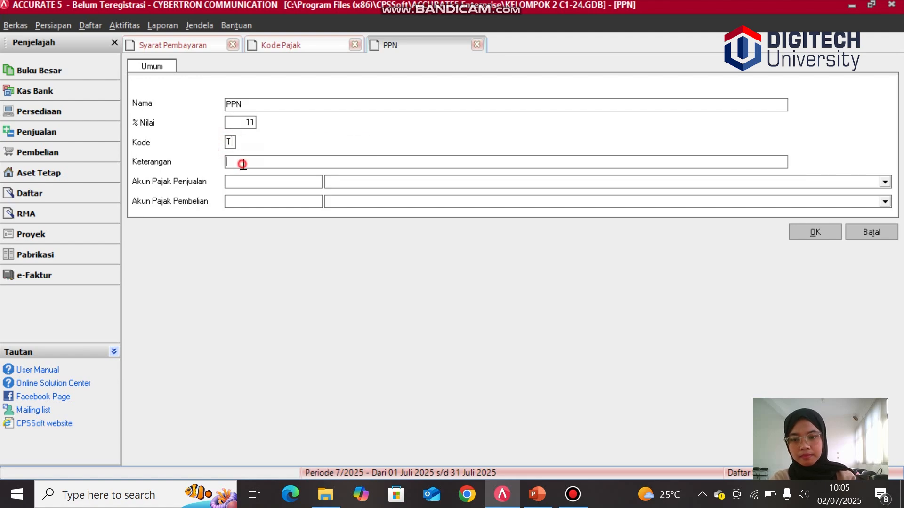
type("Pajak")
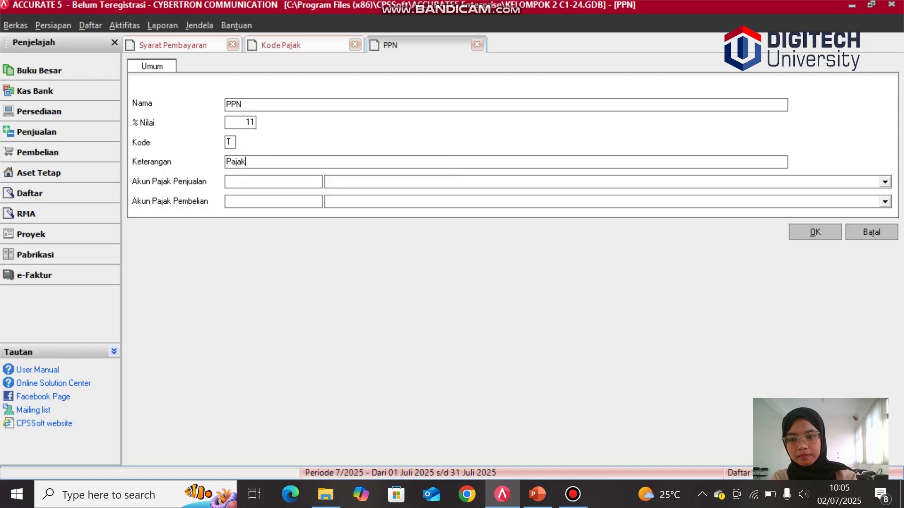
type(" Pertam")
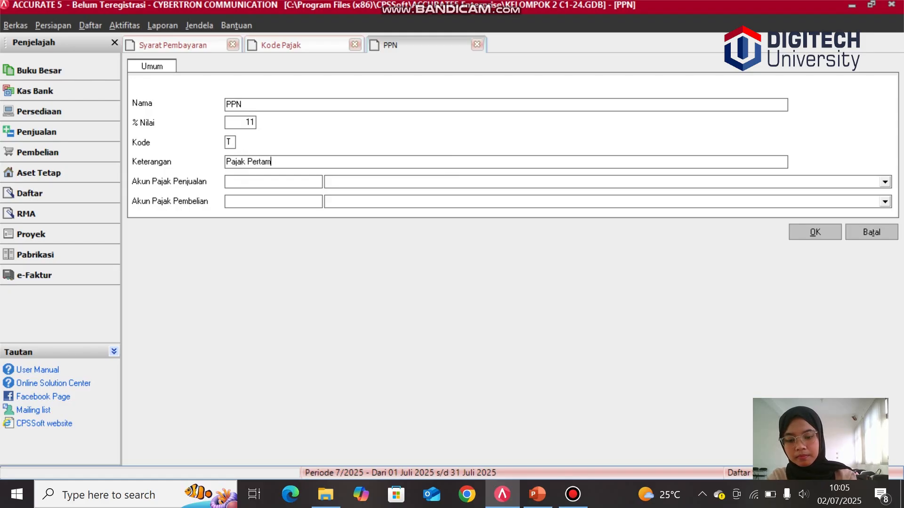
type("bahan Nilai")
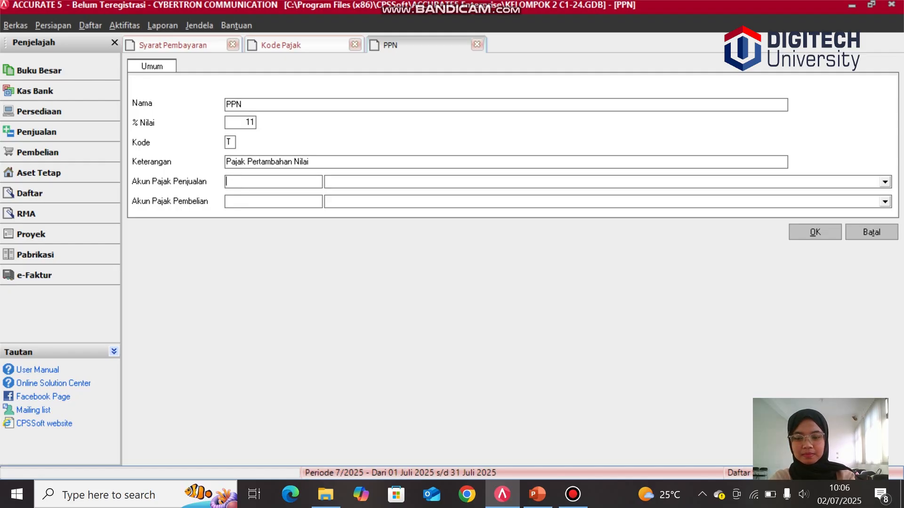
Step: Assign account 2100 PPn Keluaran as the sales tax account for PPN
type("2100")
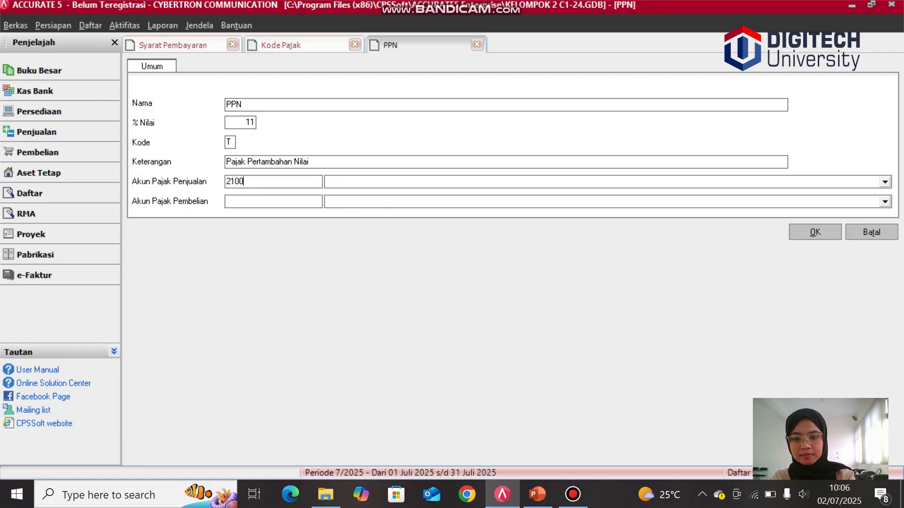
left_click(885, 182)
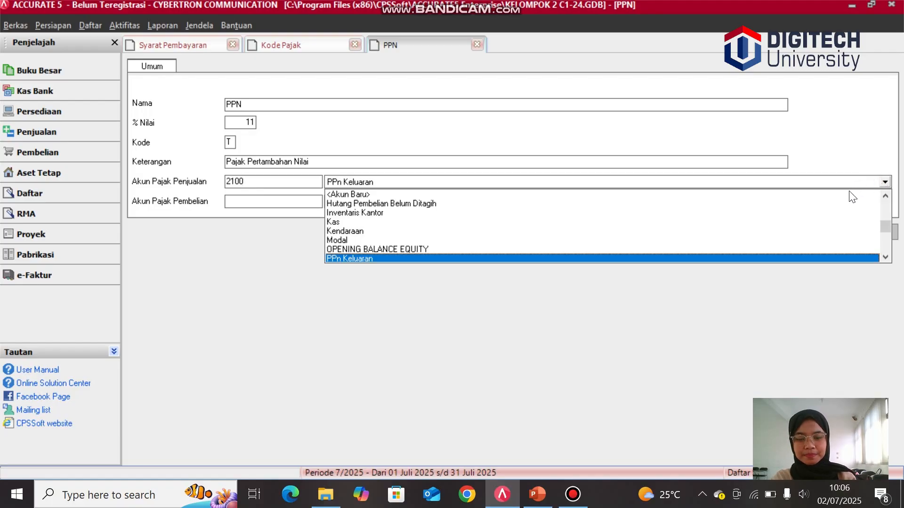
left_click(672, 258)
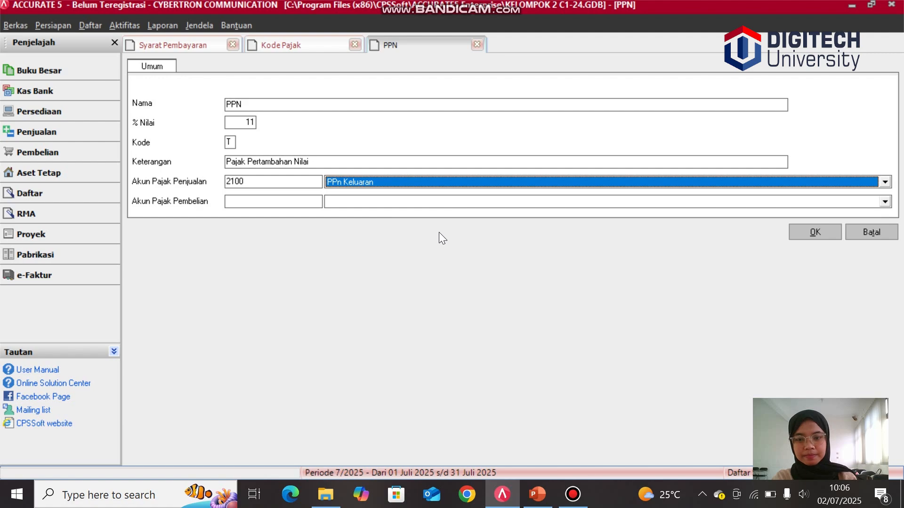
left_click(291, 201)
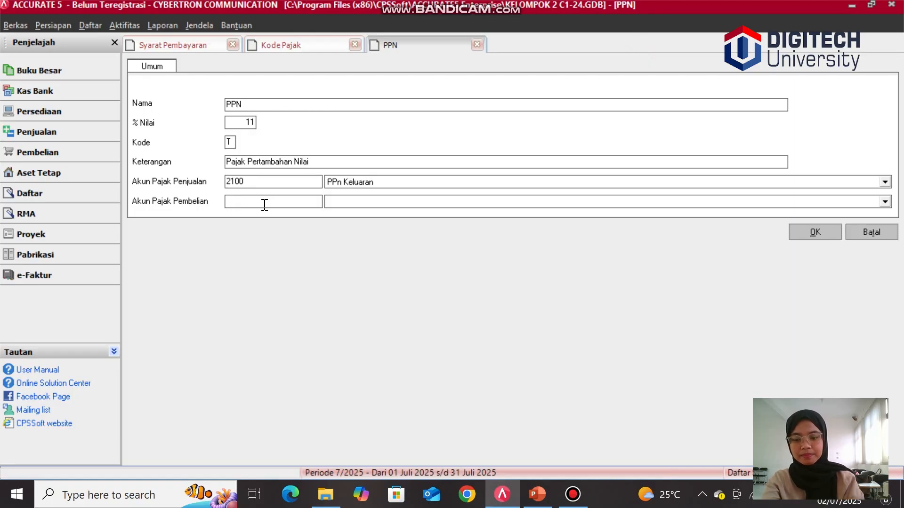
Step: Assign account 1600 PPn Masukan as the purchase tax account and save the PPN tax code
type("1600")
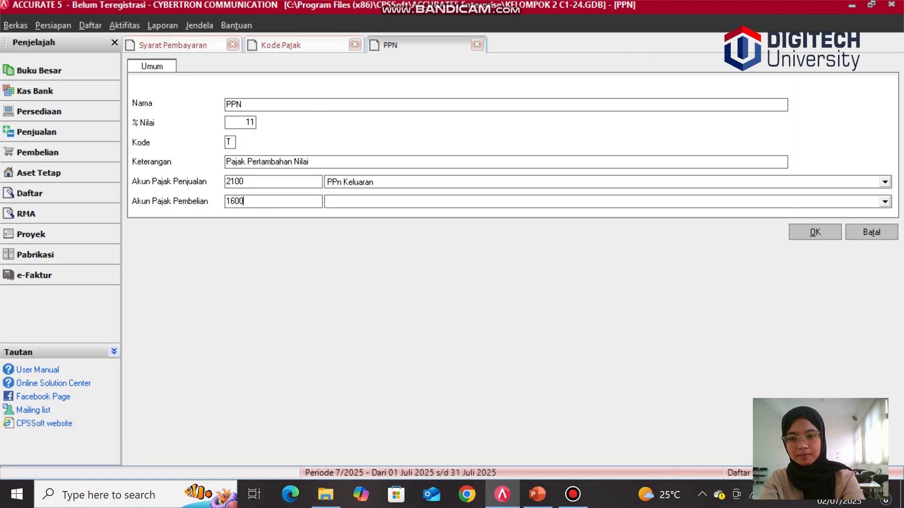
left_click(360, 200)
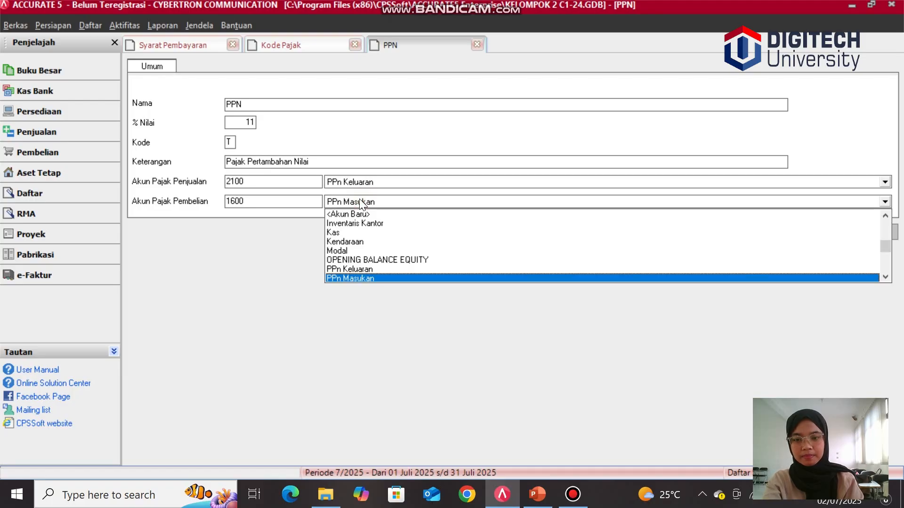
left_click(371, 278)
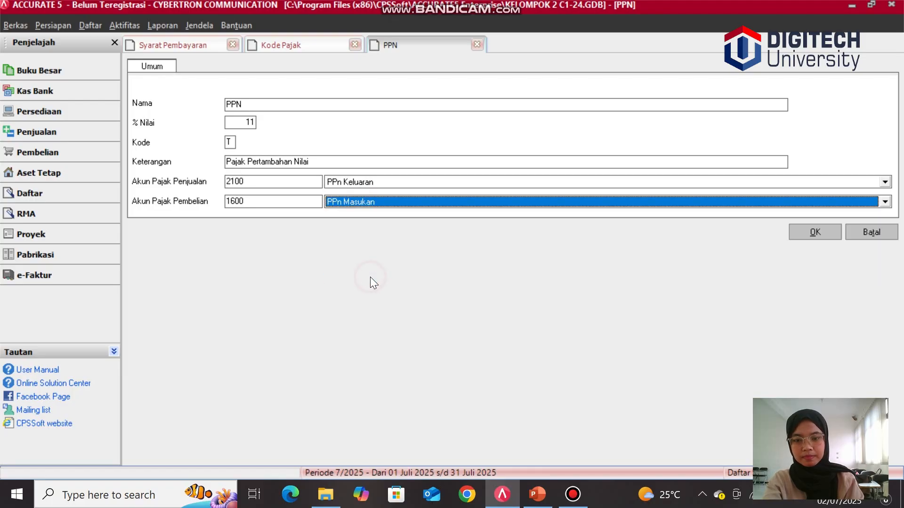
left_click(825, 233)
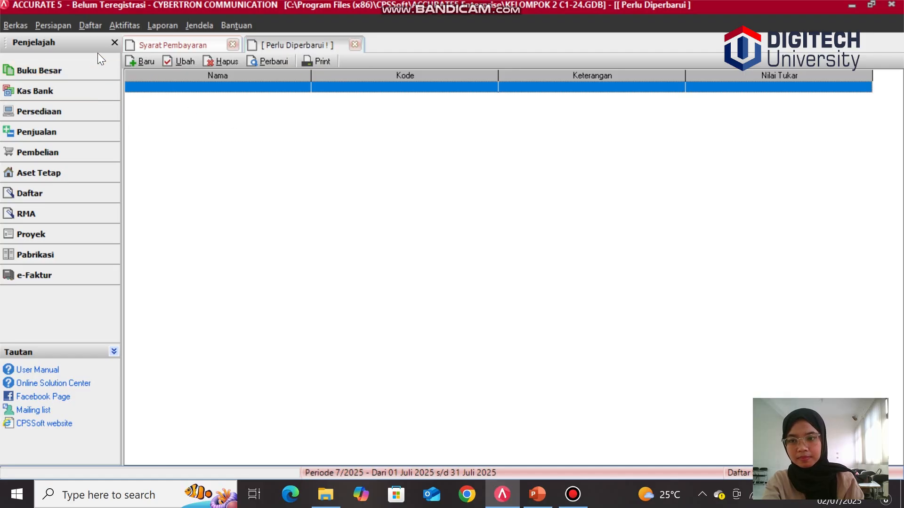
Step: Set customer Erafone's first tax (Pajak 1) to Pajak Pertambahan Nilai and save the customer
left_click(86, 23)
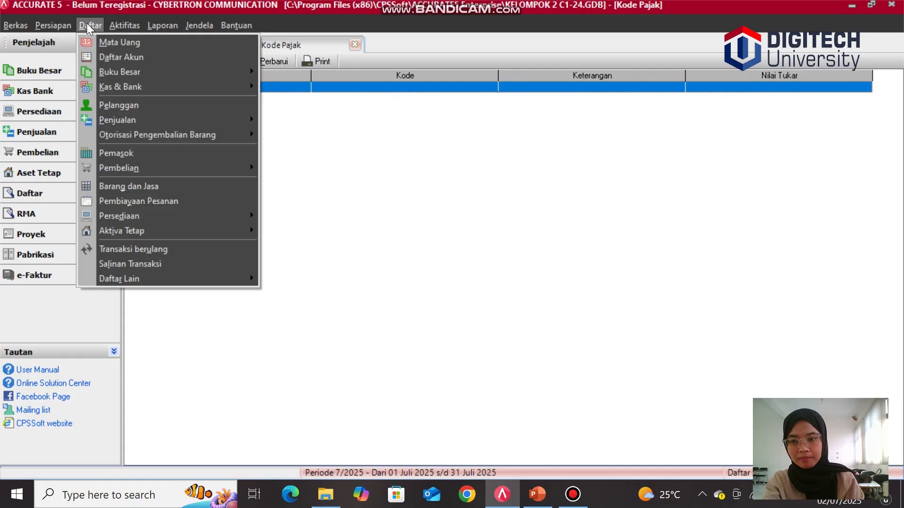
mouse_move(121, 174)
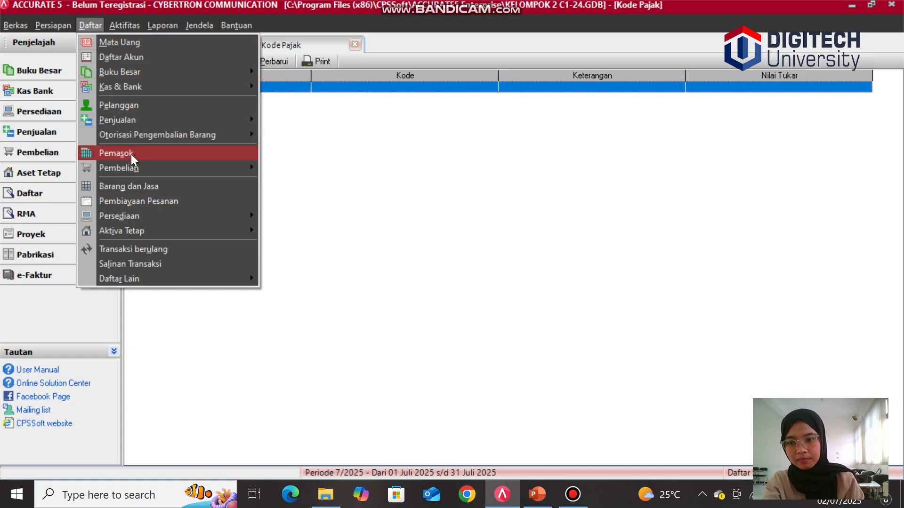
left_click(140, 111)
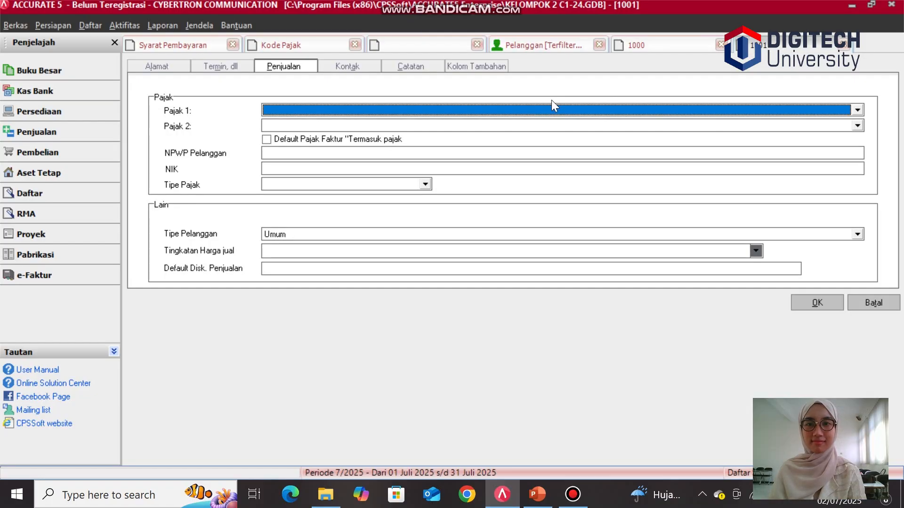
left_click(511, 109)
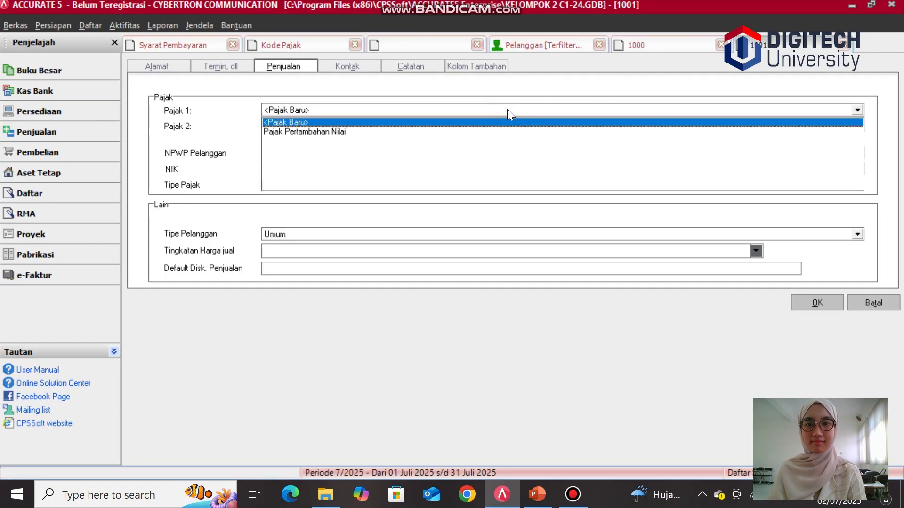
left_click(452, 132)
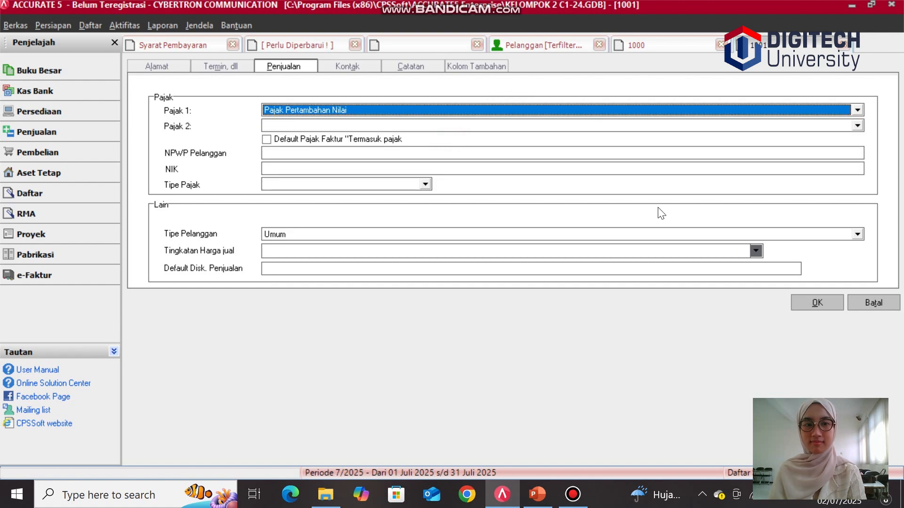
left_click(818, 302)
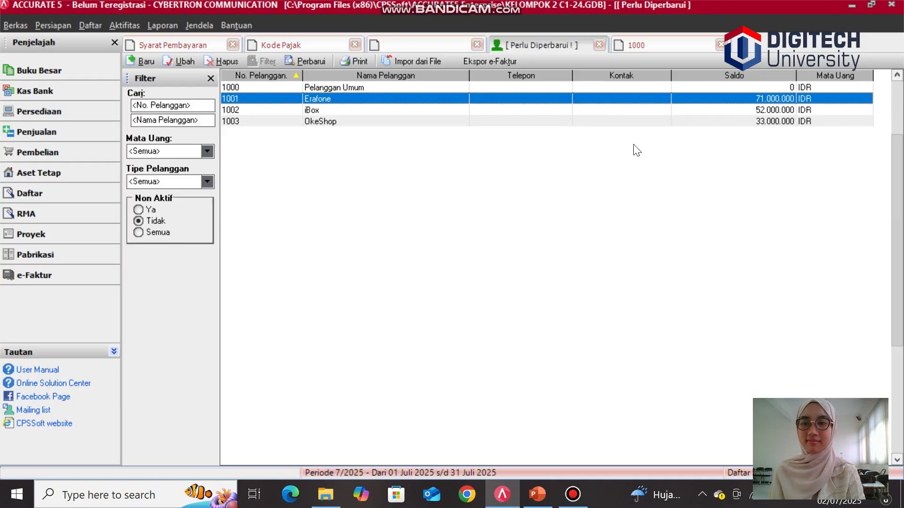
Step: Open supplier Samsung Telecom and set its Pajak 1 to Pajak Pertambahan Nilai, then save
left_click(89, 24)
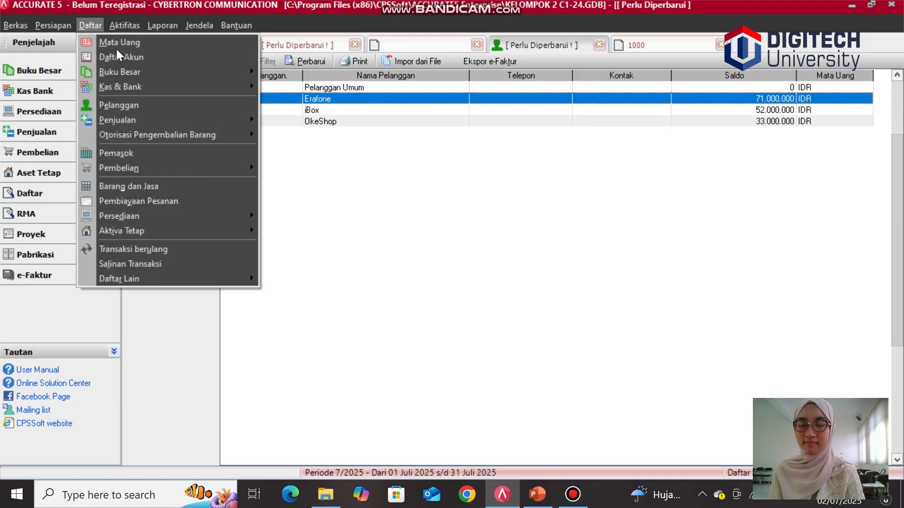
mouse_move(164, 85)
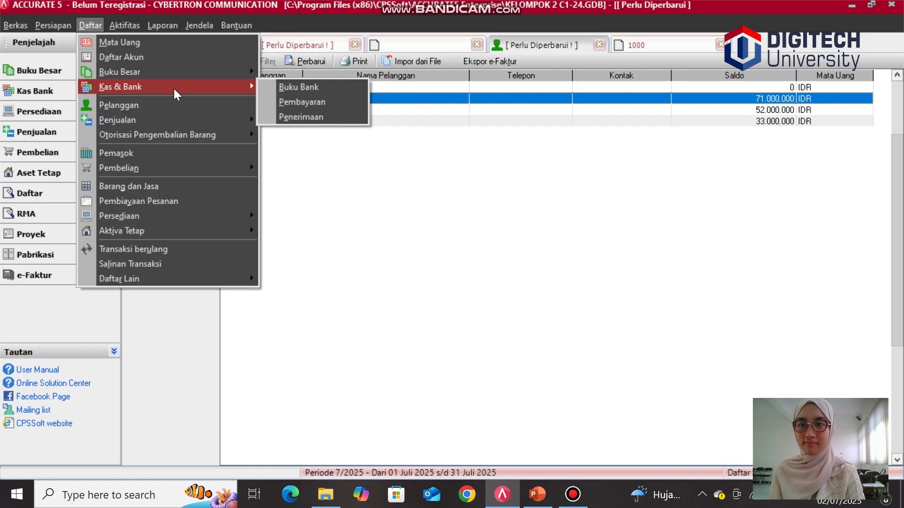
left_click(238, 149)
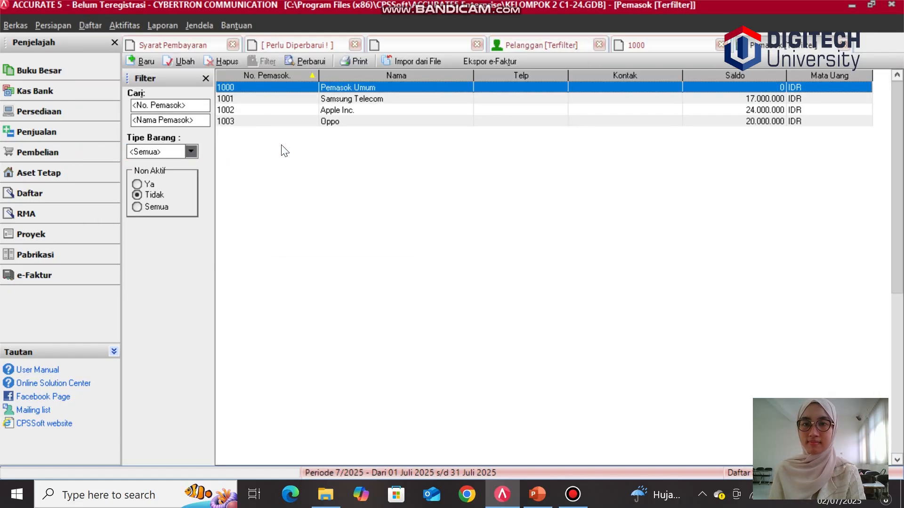
double_click(340, 102)
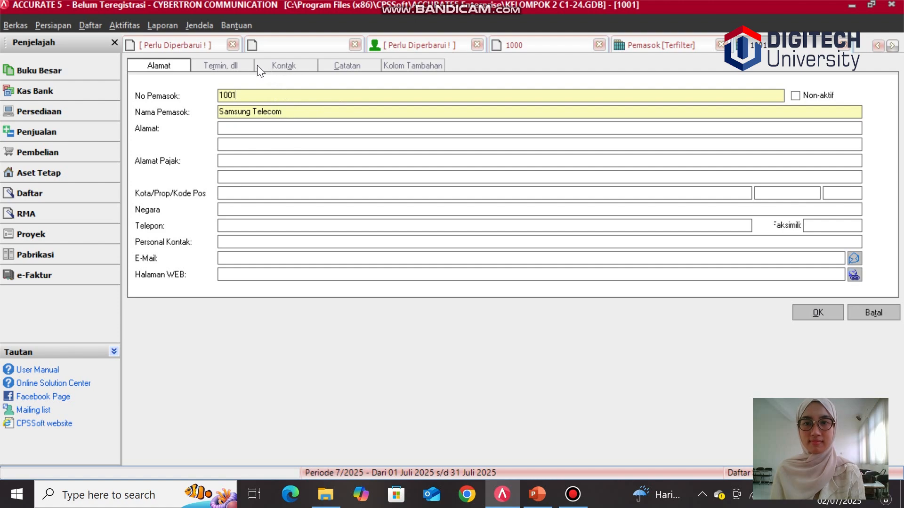
left_click(231, 66)
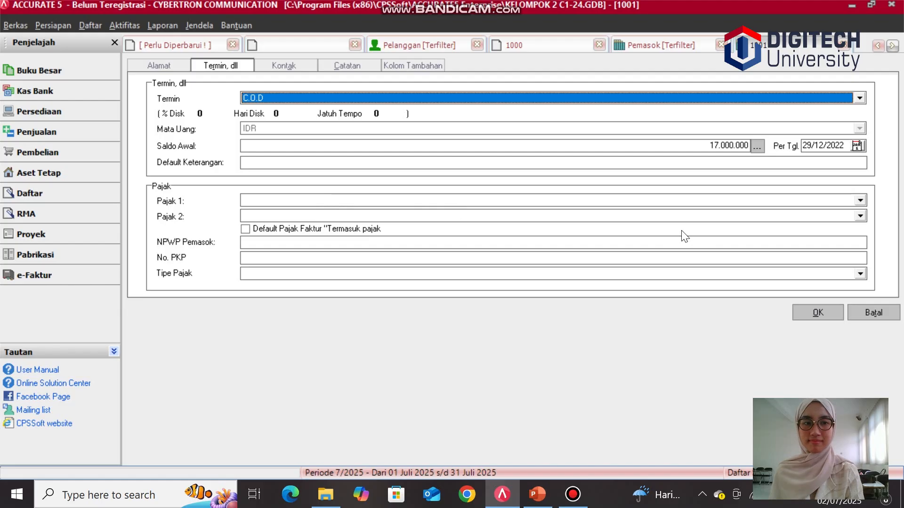
left_click(861, 200)
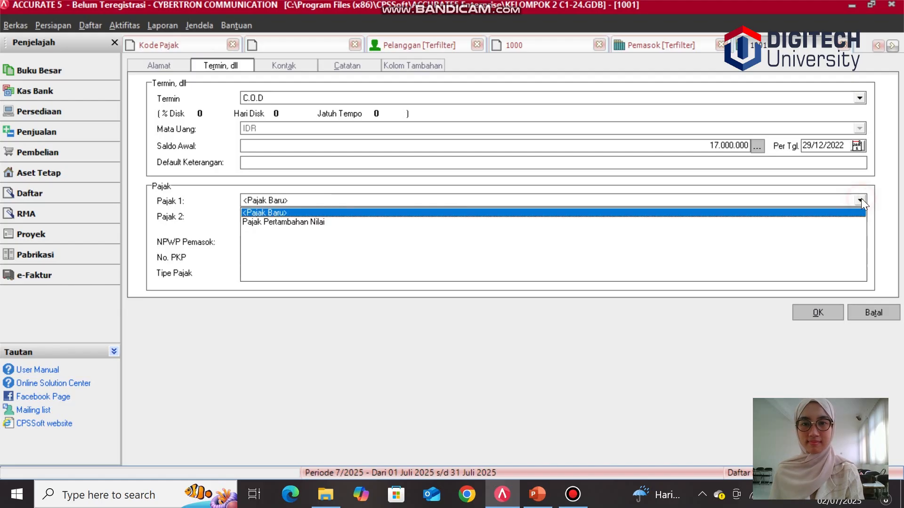
left_click(369, 222)
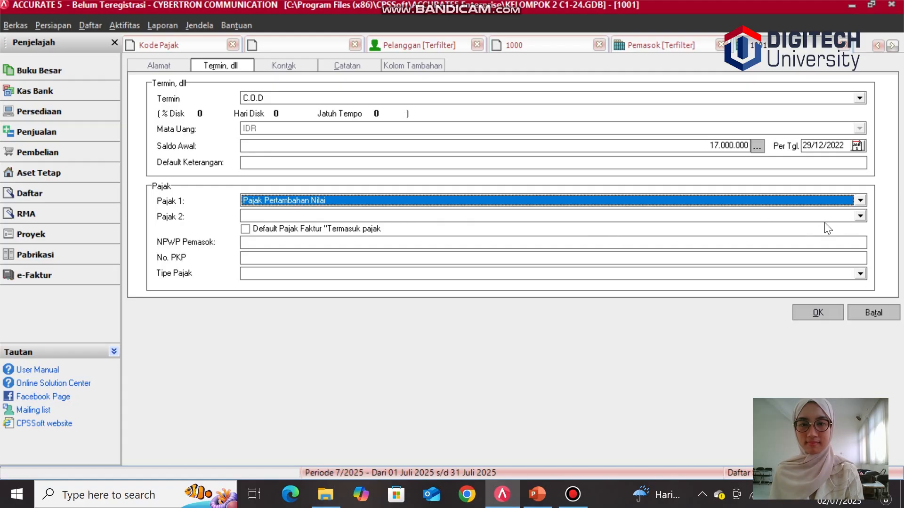
left_click(817, 312)
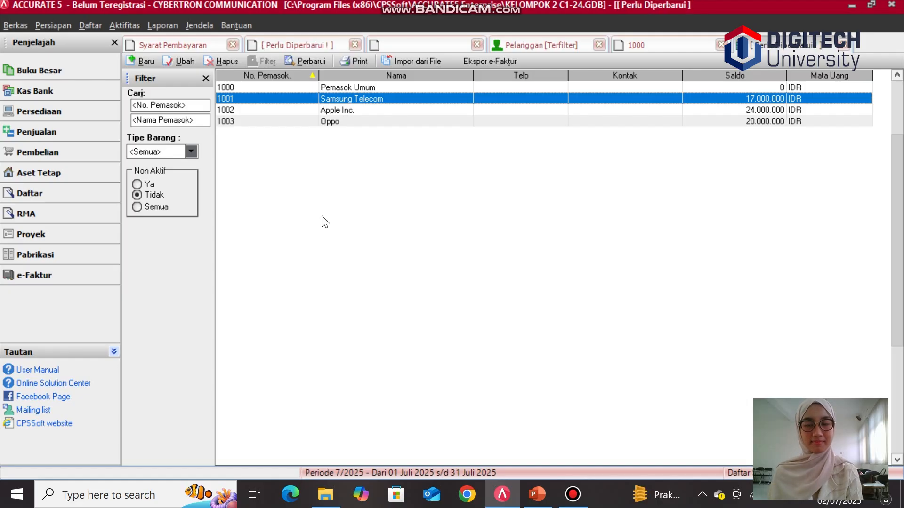
Step: Create a tax fixed asset type Bangunan Permanen using Metode Garis Lurus with a 20-year tax life
left_click(88, 24)
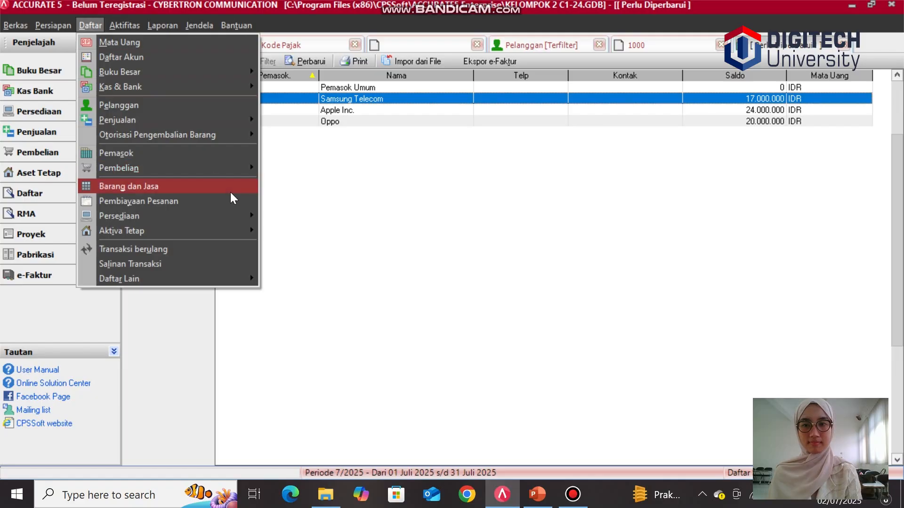
mouse_move(253, 233)
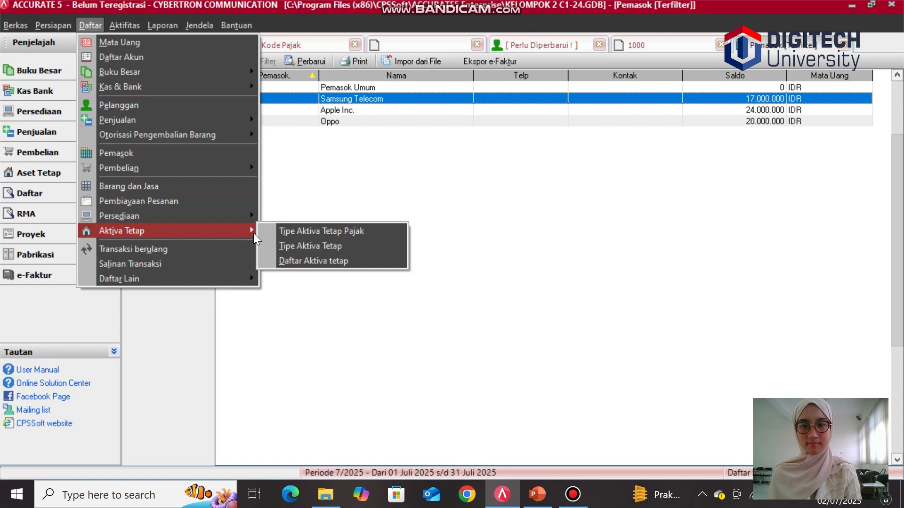
left_click(308, 230)
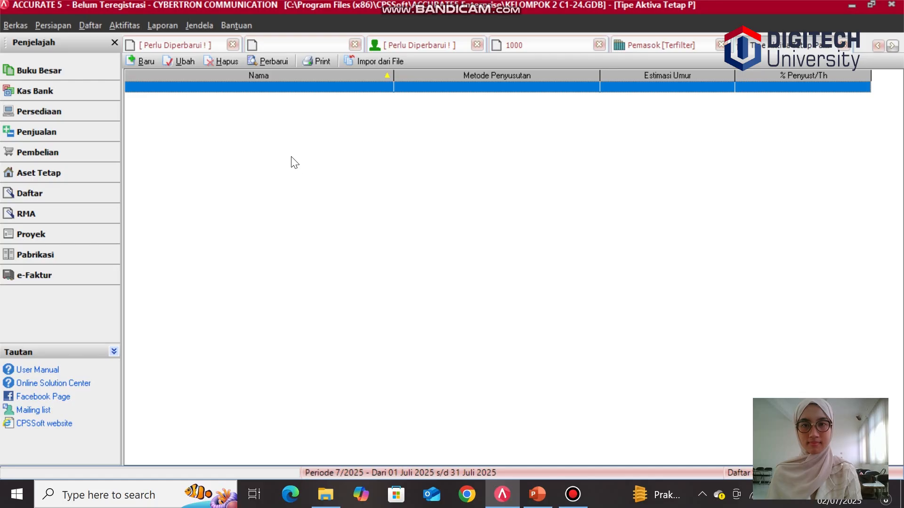
left_click(140, 62)
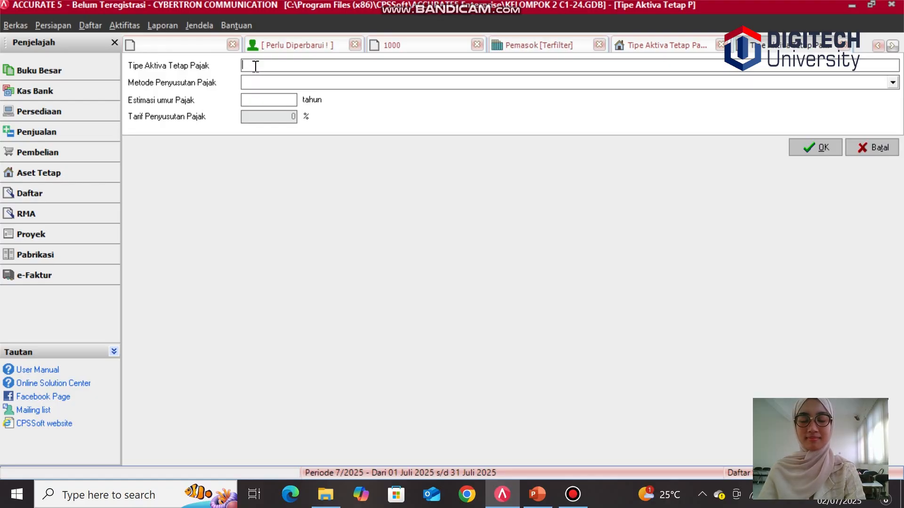
type("Ban")
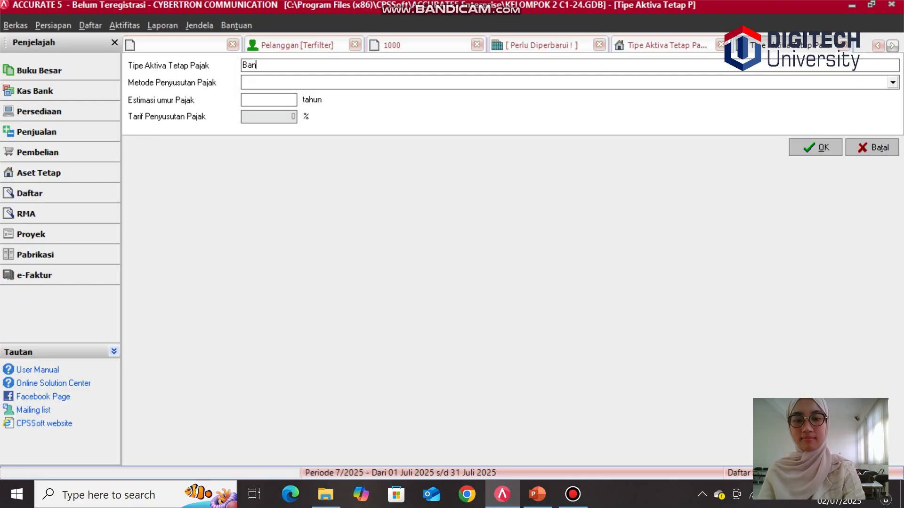
type("gunan ")
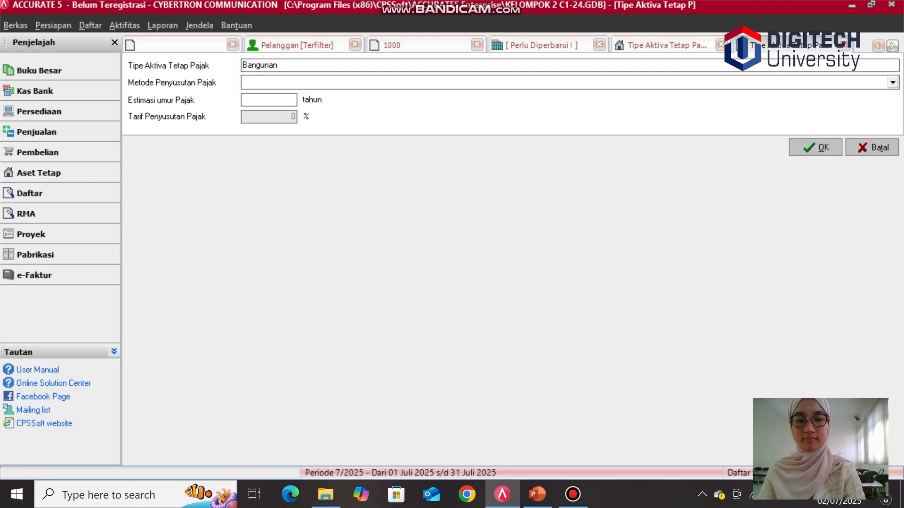
type("Perman")
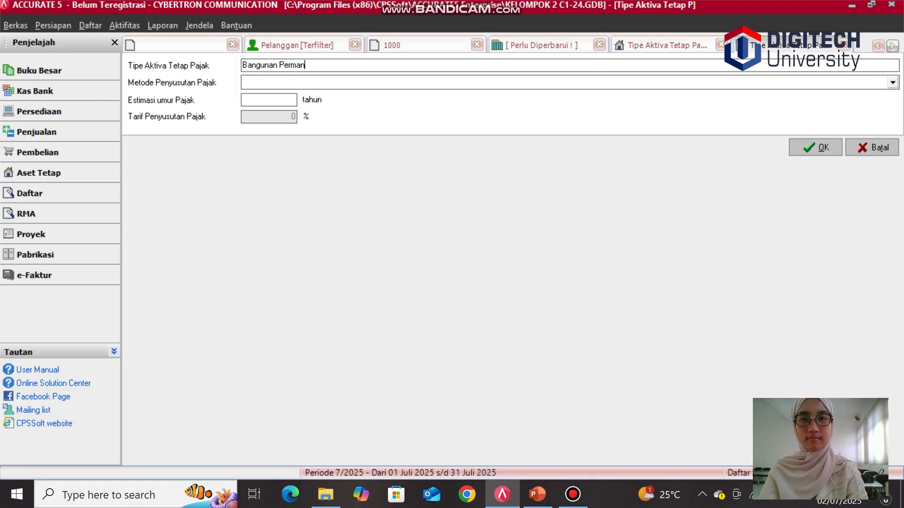
type("en")
left_click(292, 83)
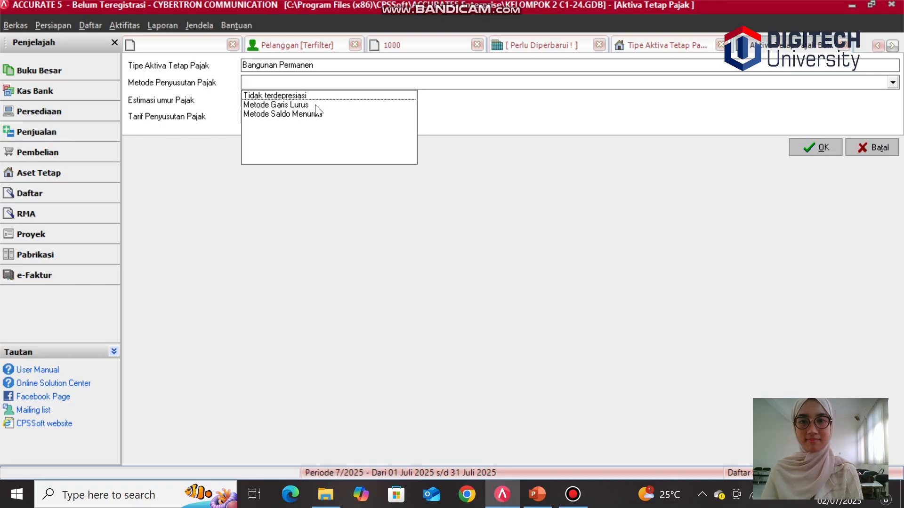
left_click(312, 105)
left_click(272, 101)
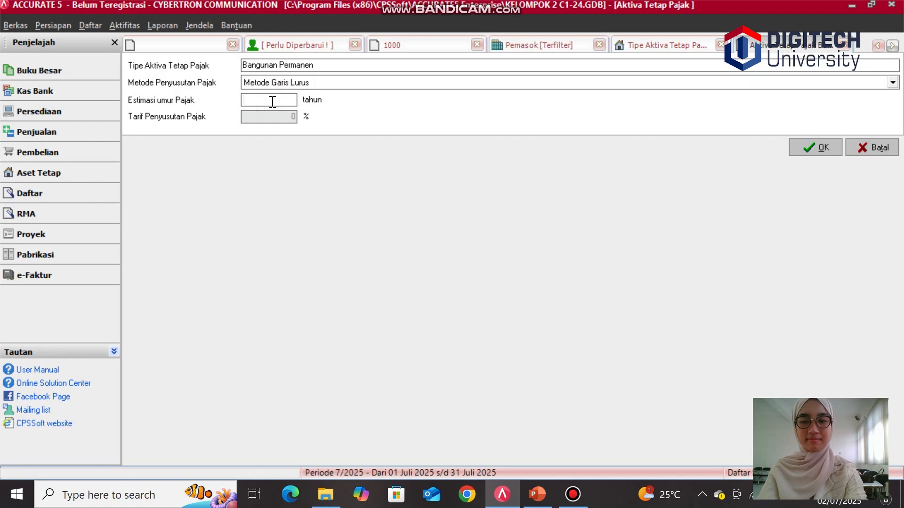
type("20")
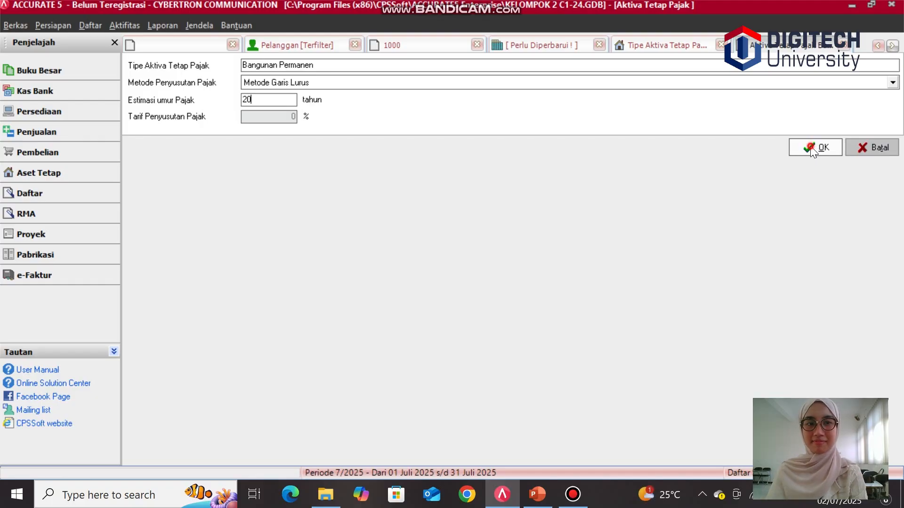
left_click(811, 148)
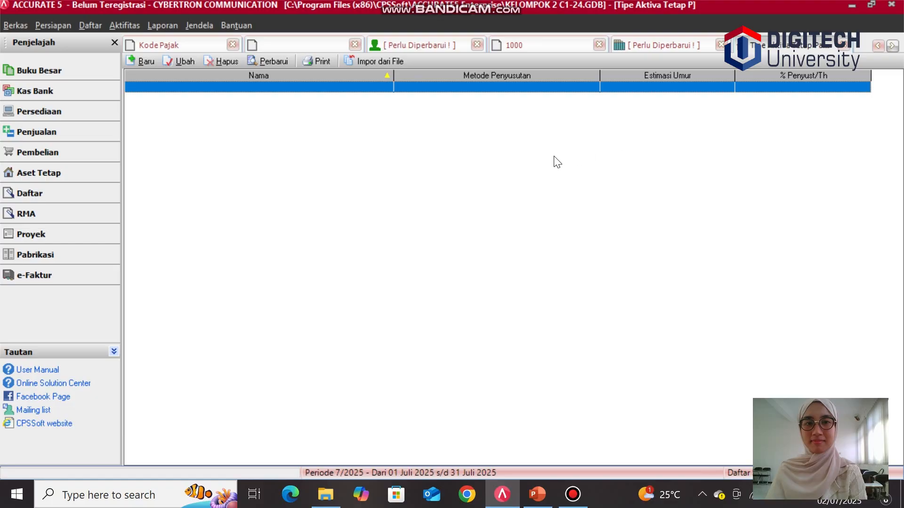
Step: Create a tax fixed asset type Bukan Bangunan Kelompok 1 using Metode Garis Lurus with a 4-year tax life
left_click(142, 62)
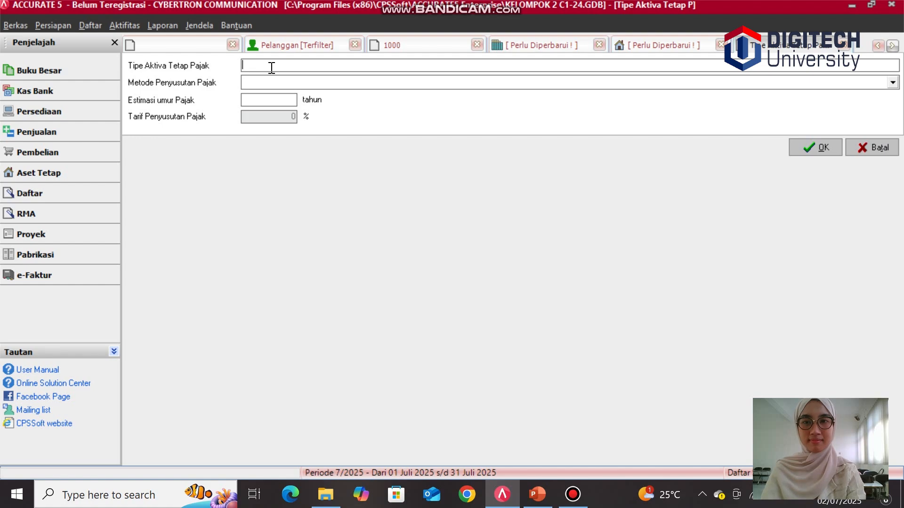
type("Bu")
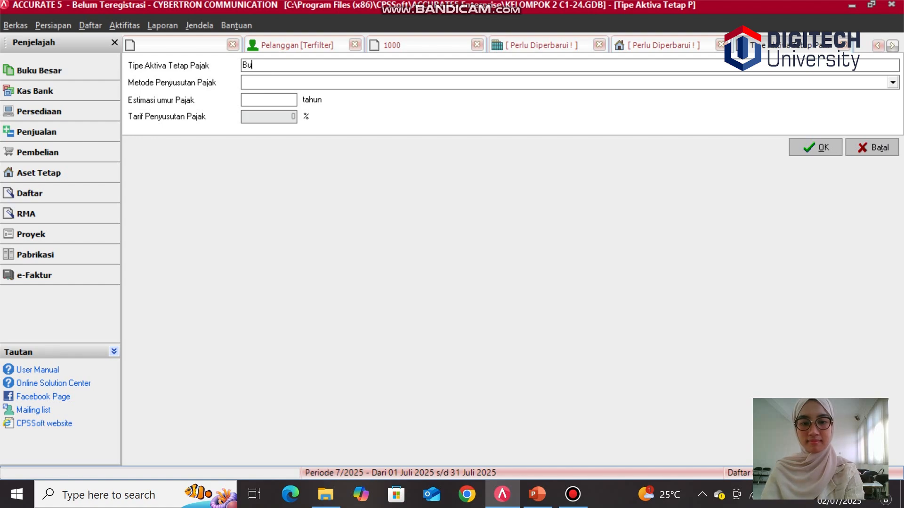
type("kan Ba")
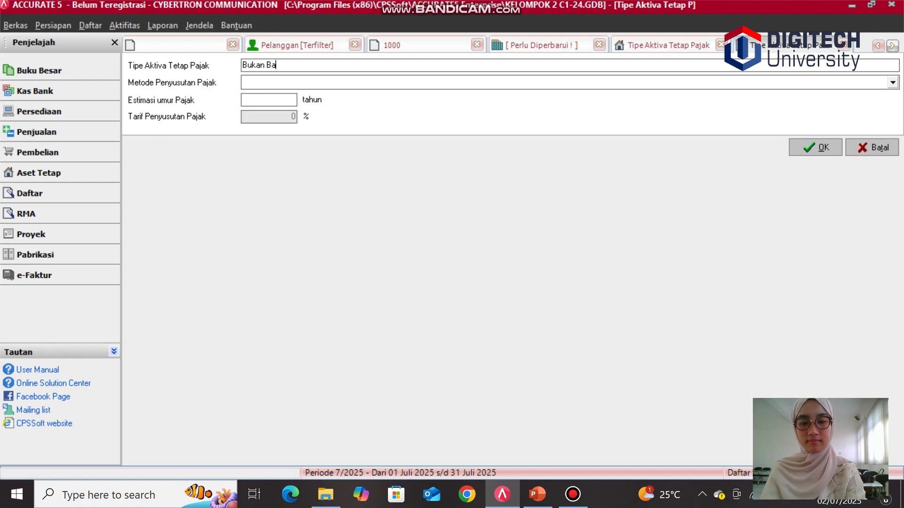
type("nguna")
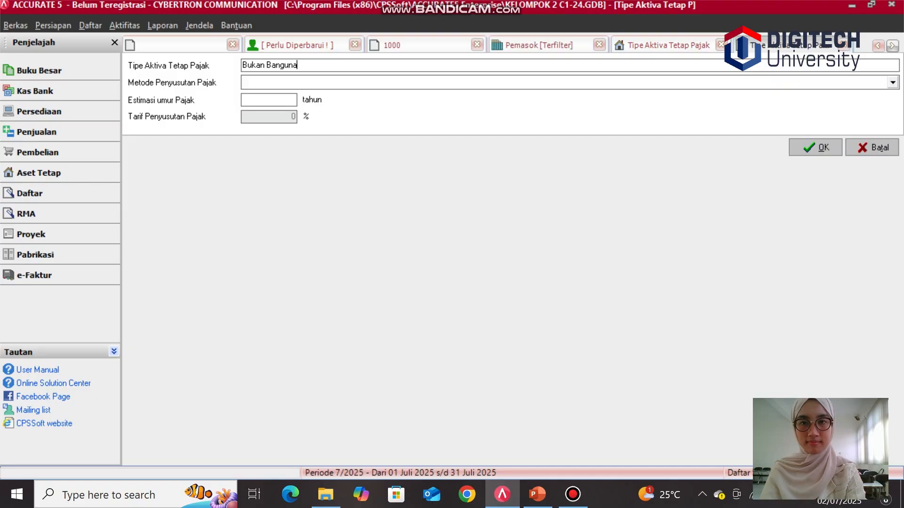
type("n Kel")
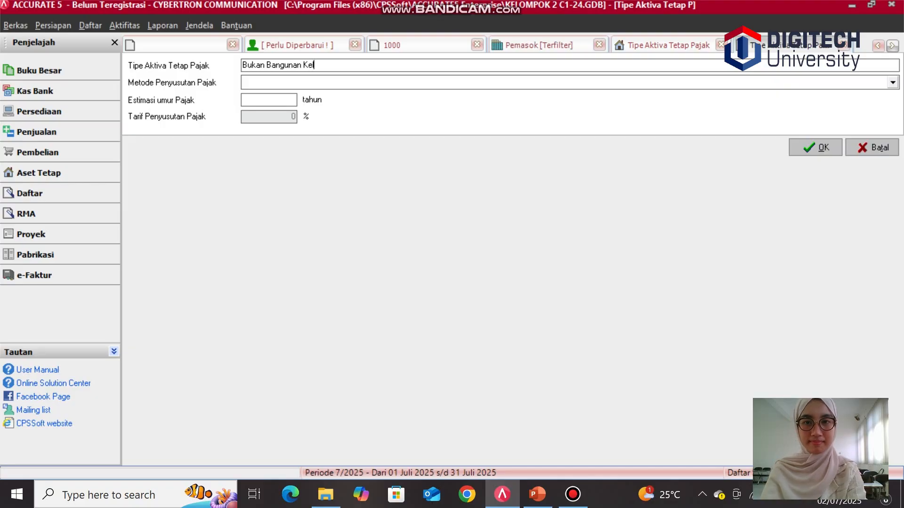
type("ompo")
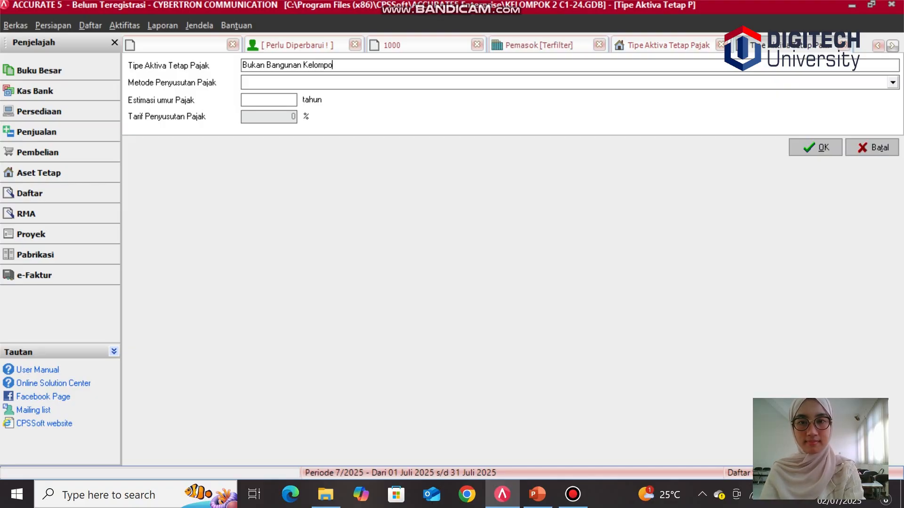
type("k 1")
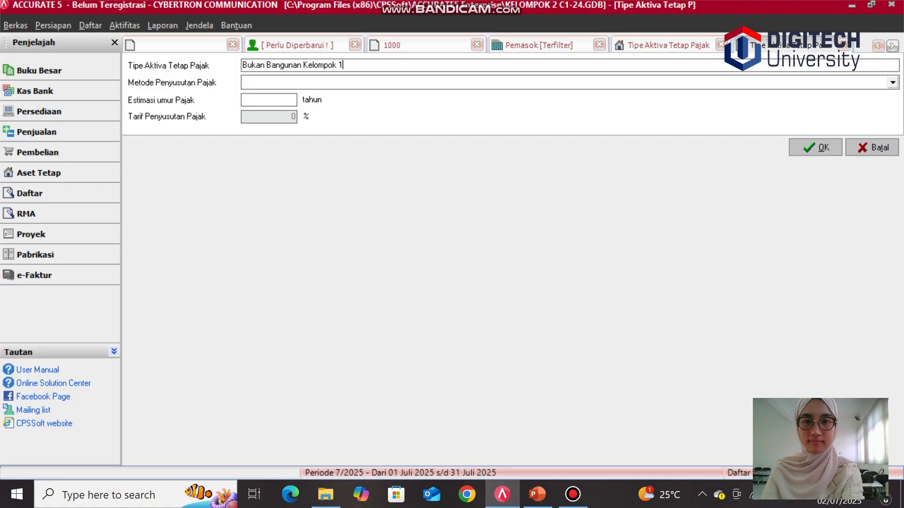
left_click(266, 80)
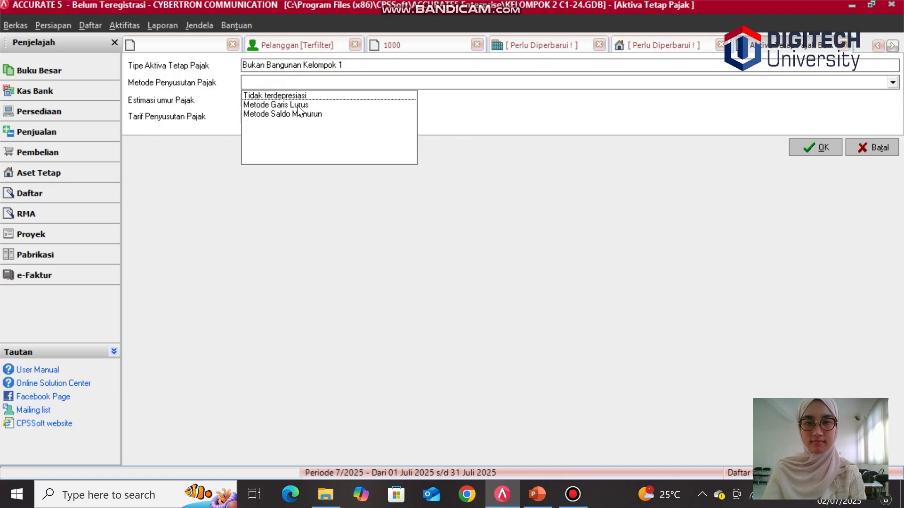
left_click(298, 105)
left_click(281, 100)
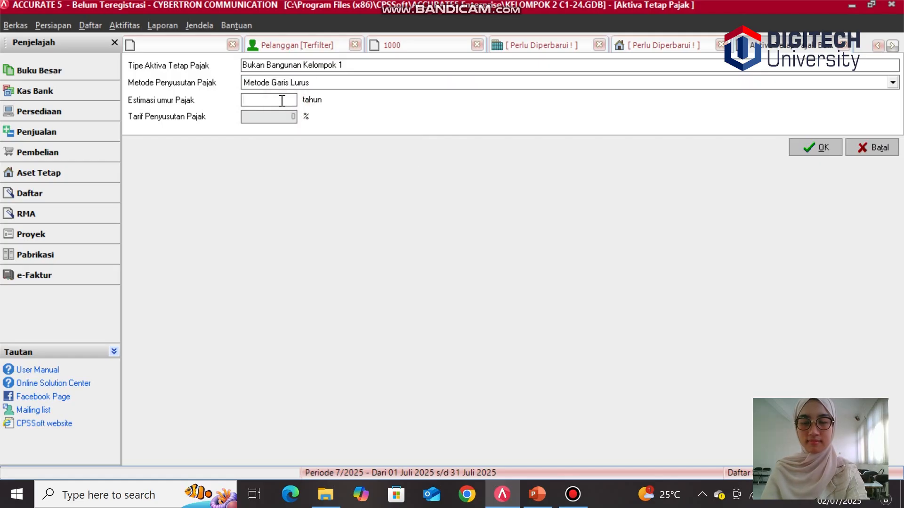
type("4")
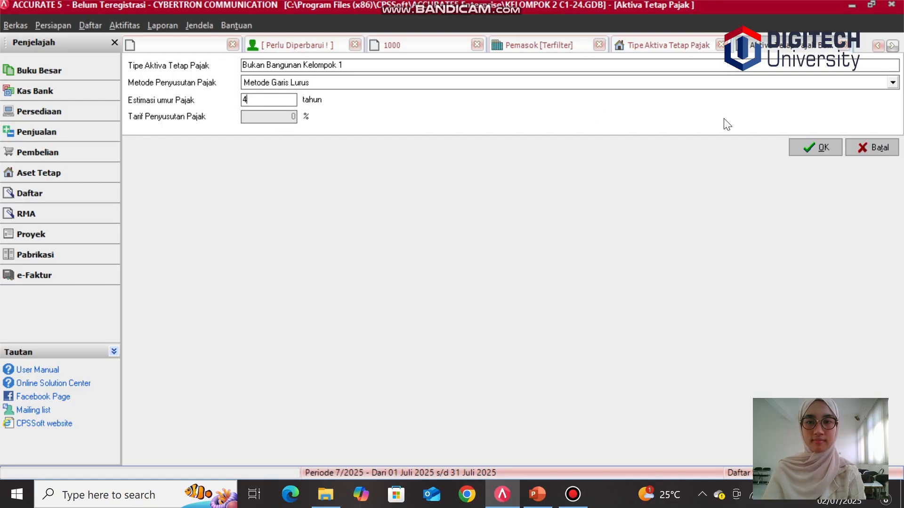
left_click(806, 145)
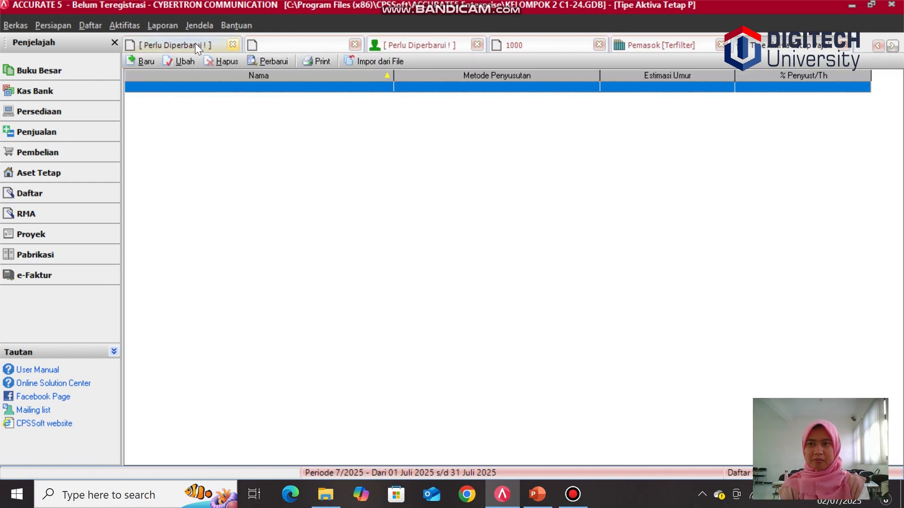
Step: Create a fixed asset type Ruko linked to the tax fixed asset type Bangunan Permanen
left_click(85, 26)
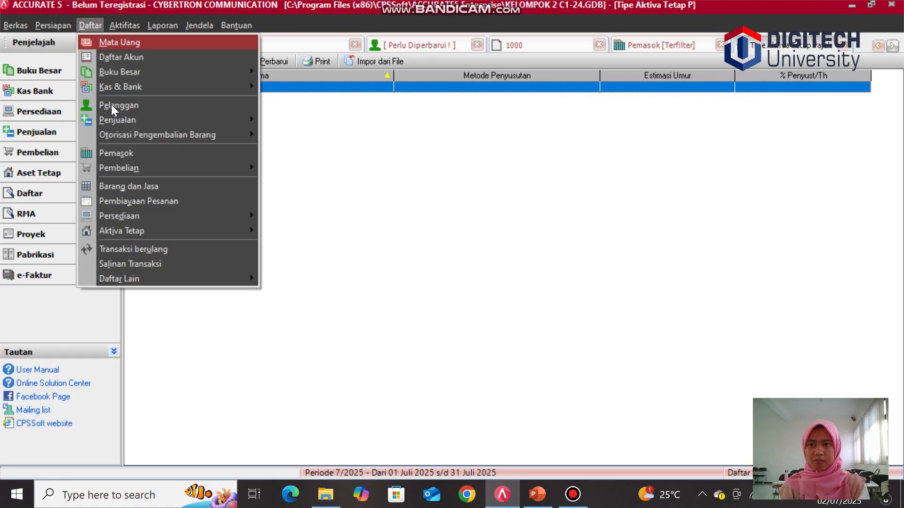
mouse_move(116, 236)
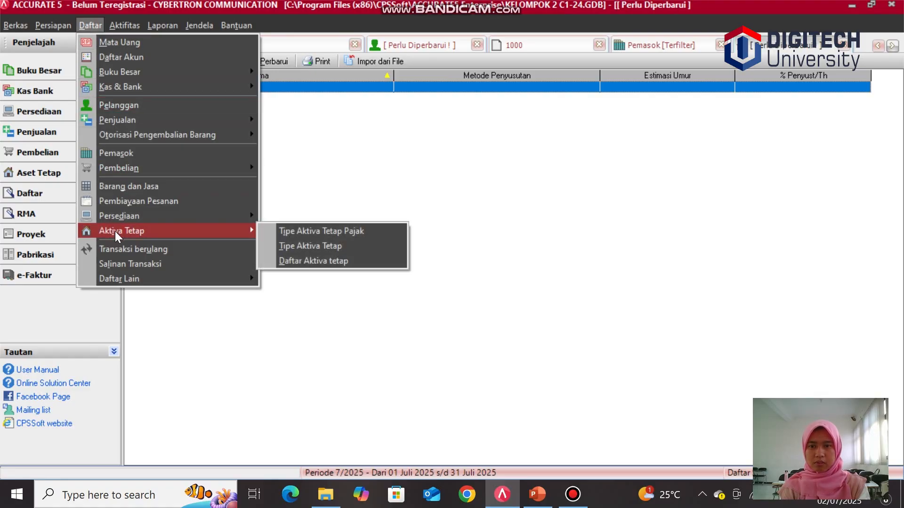
left_click(306, 248)
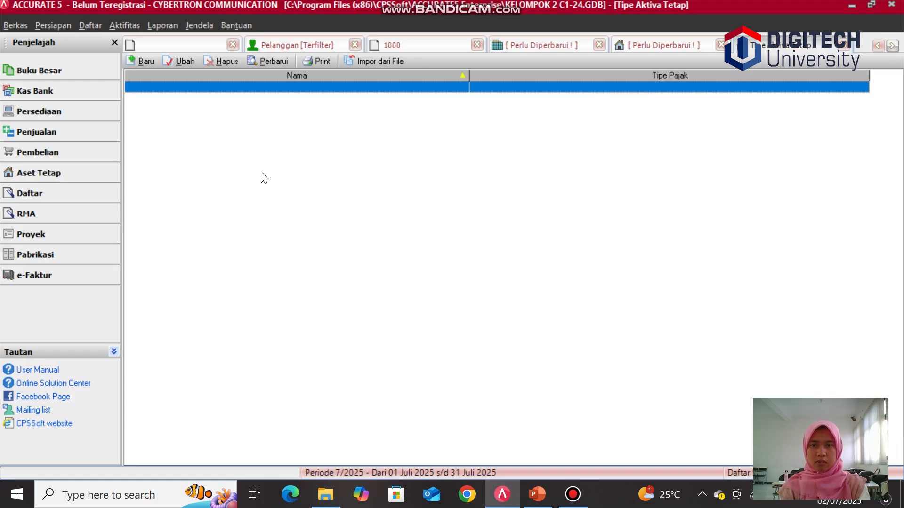
left_click(136, 61)
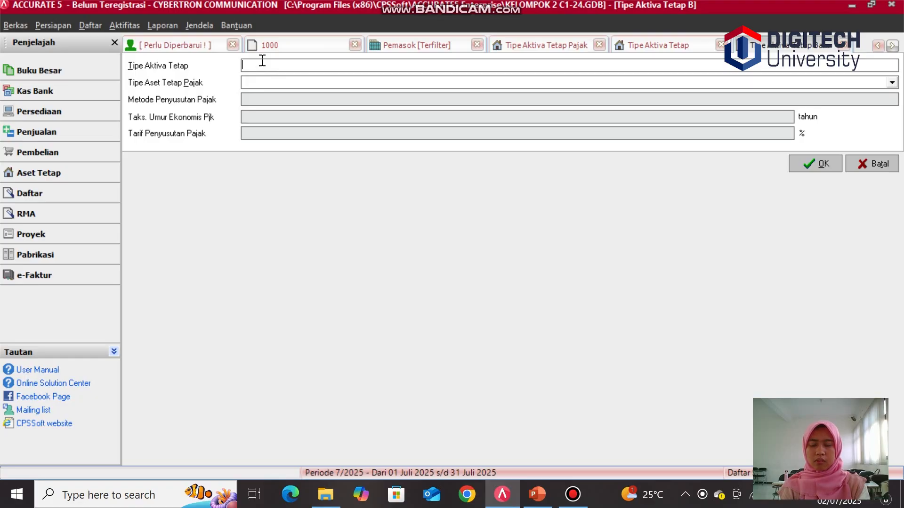
type("Ru")
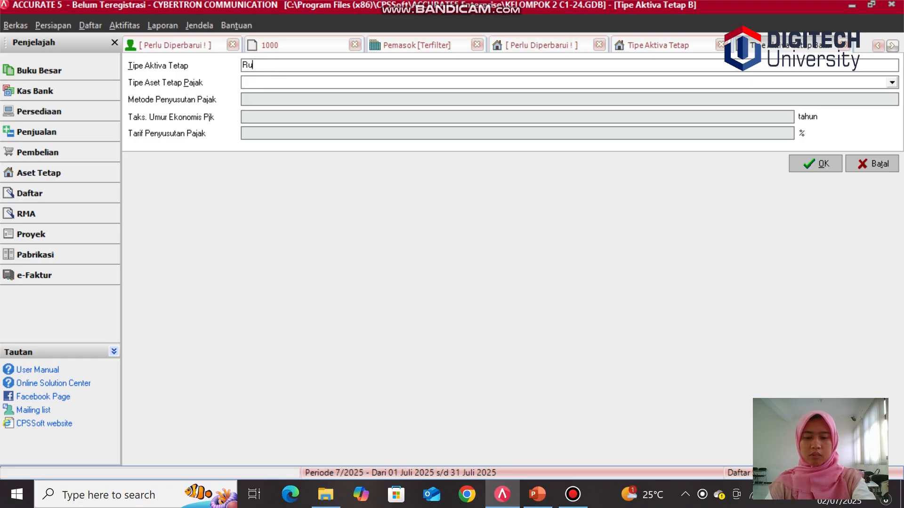
type("ko")
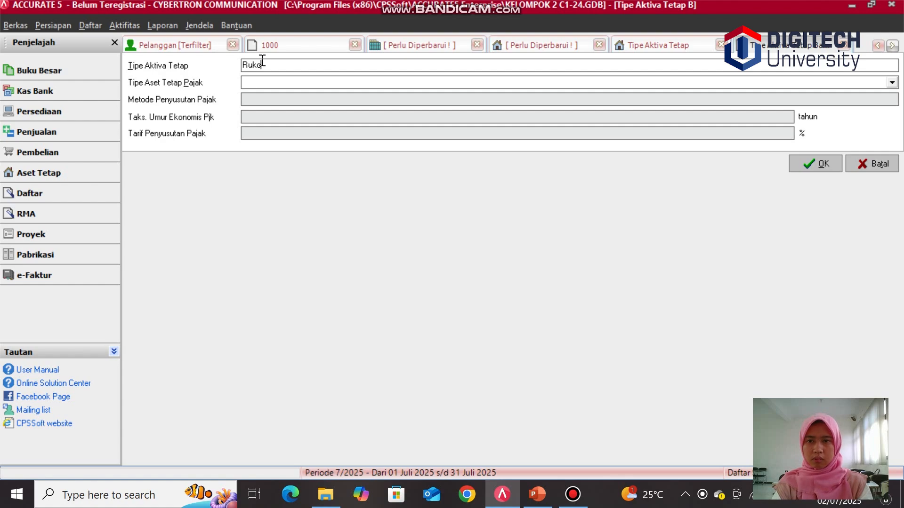
left_click(262, 83)
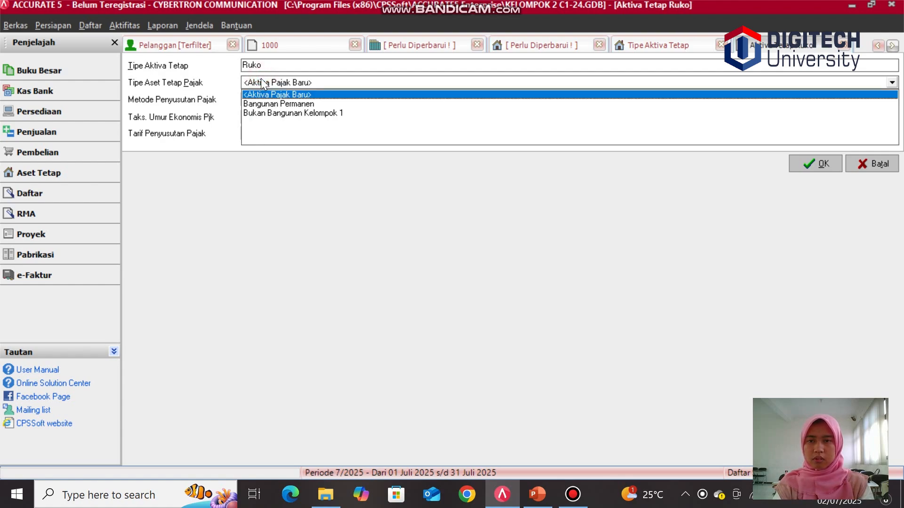
left_click(281, 103)
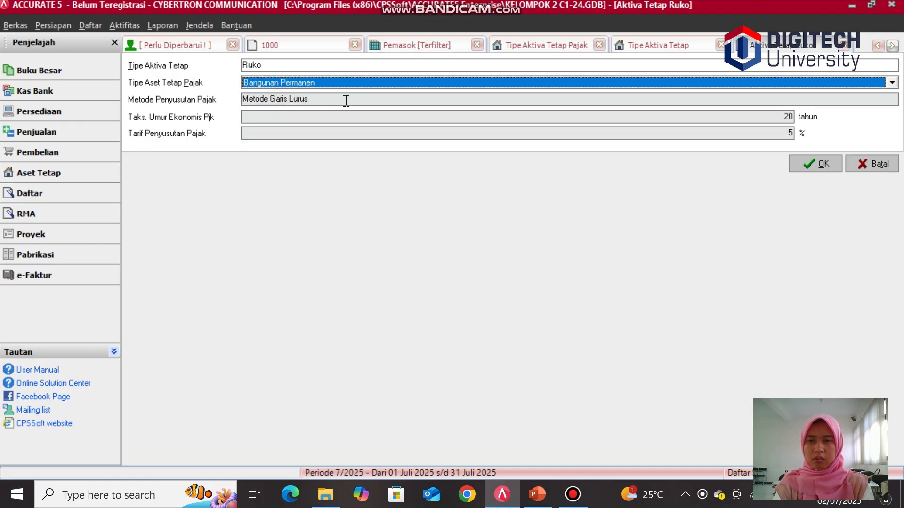
left_click(323, 98)
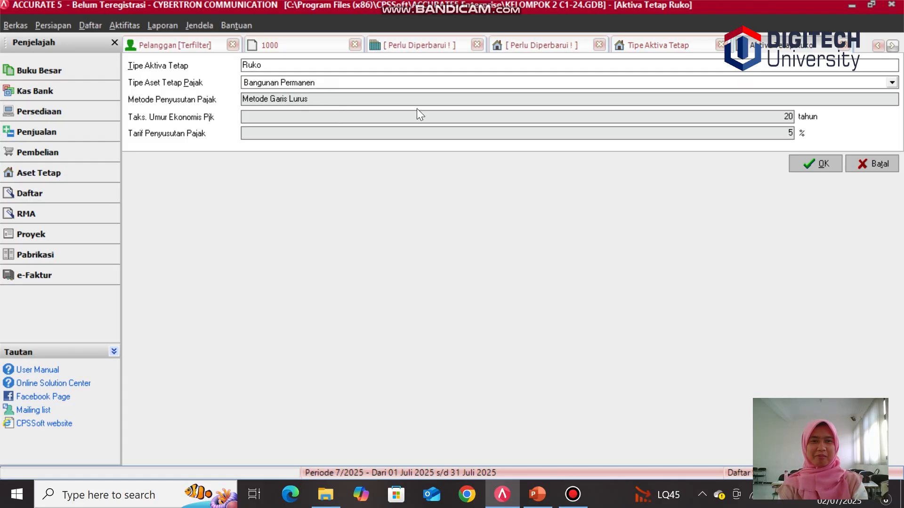
left_click(816, 163)
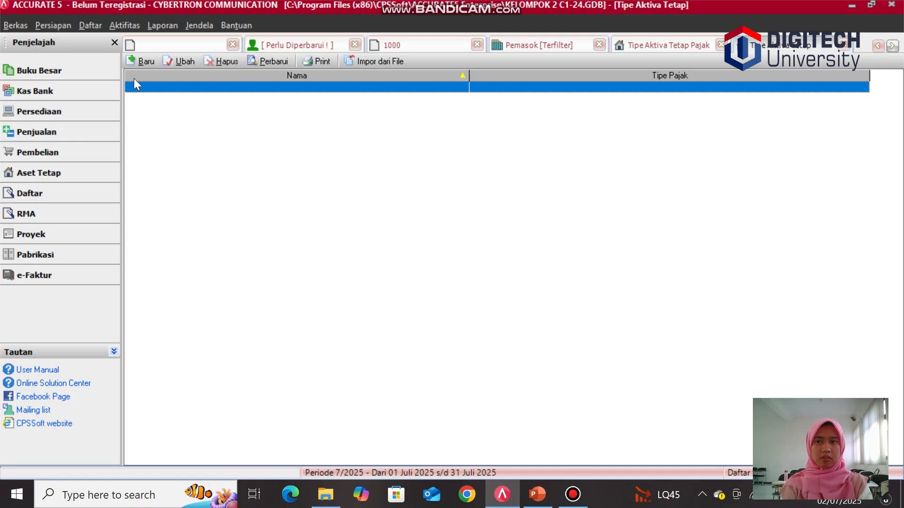
Step: Create a fixed asset type Motor linked to the tax fixed asset type Bukan Bangunan Kelompok 1
left_click(133, 61)
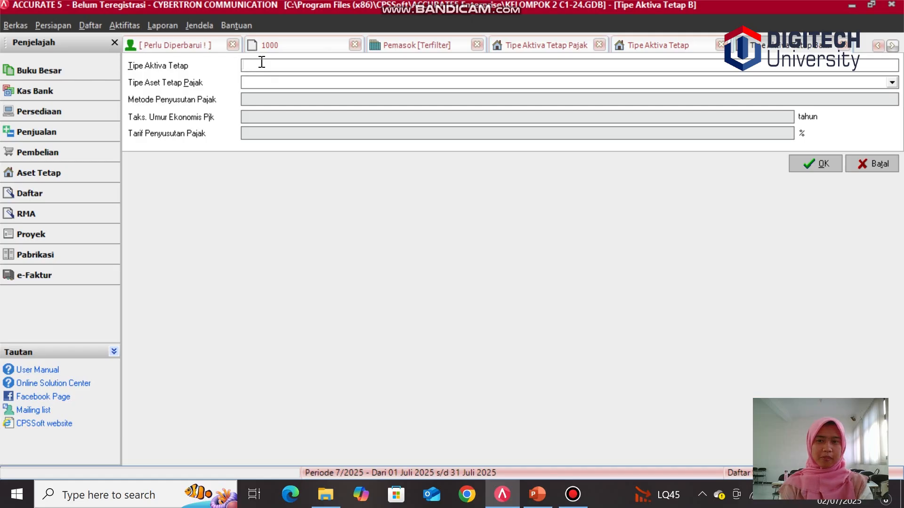
type("m0")
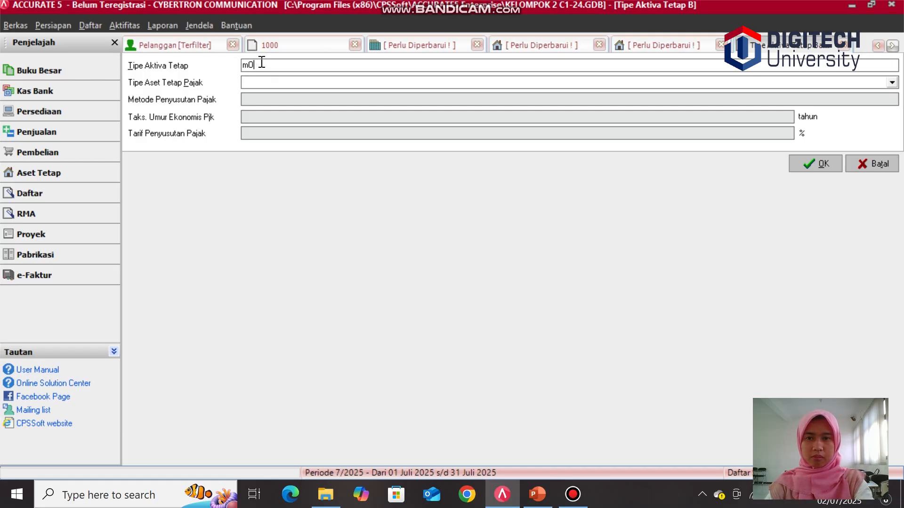
key("BackSpace")
key("BackSpace")
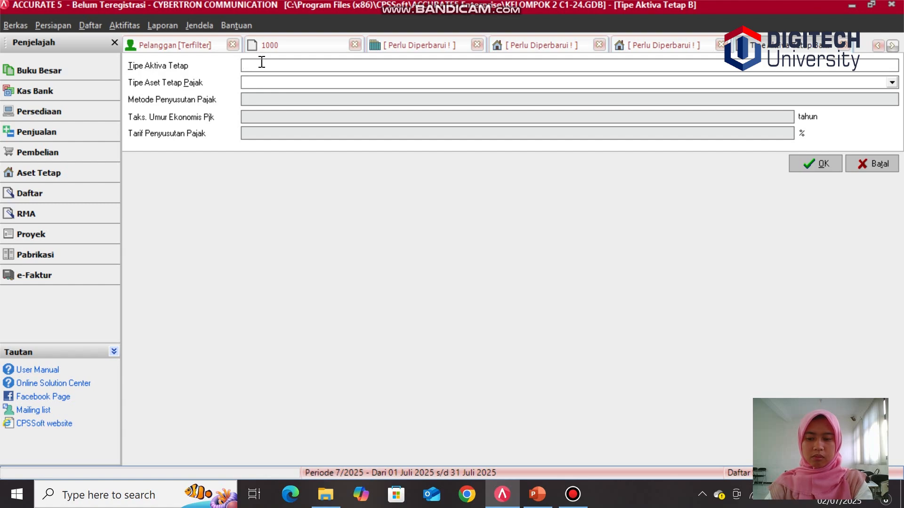
type("Mo")
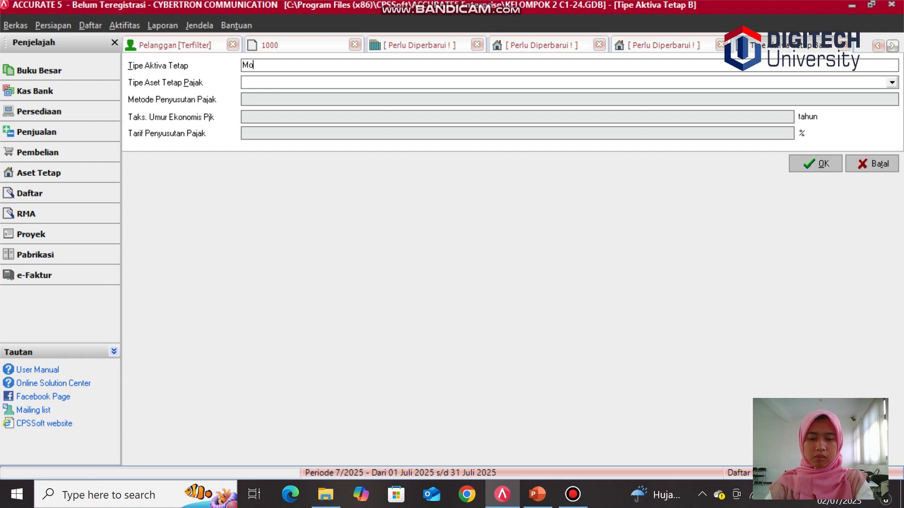
type("tor")
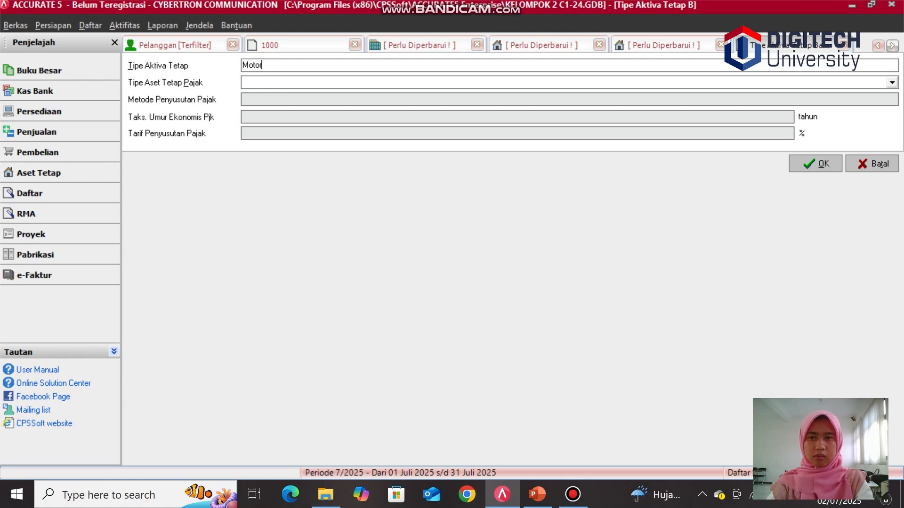
left_click(273, 80)
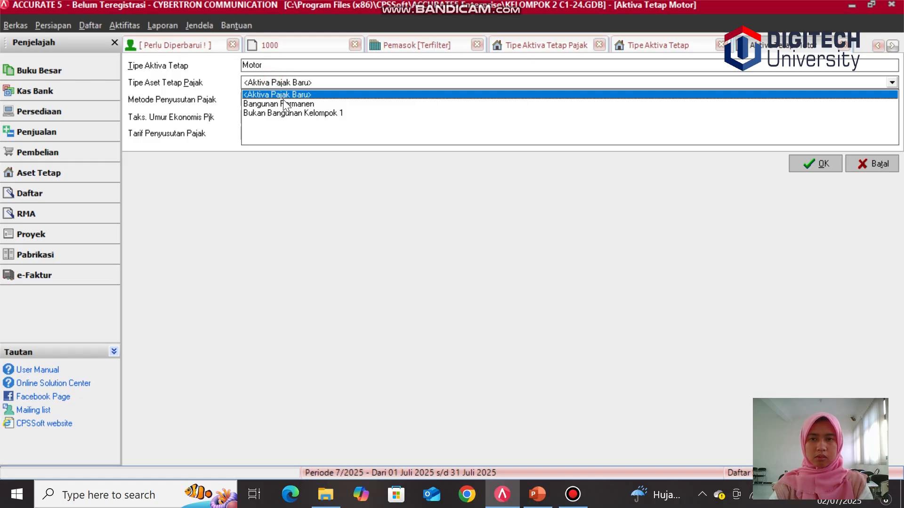
left_click(285, 113)
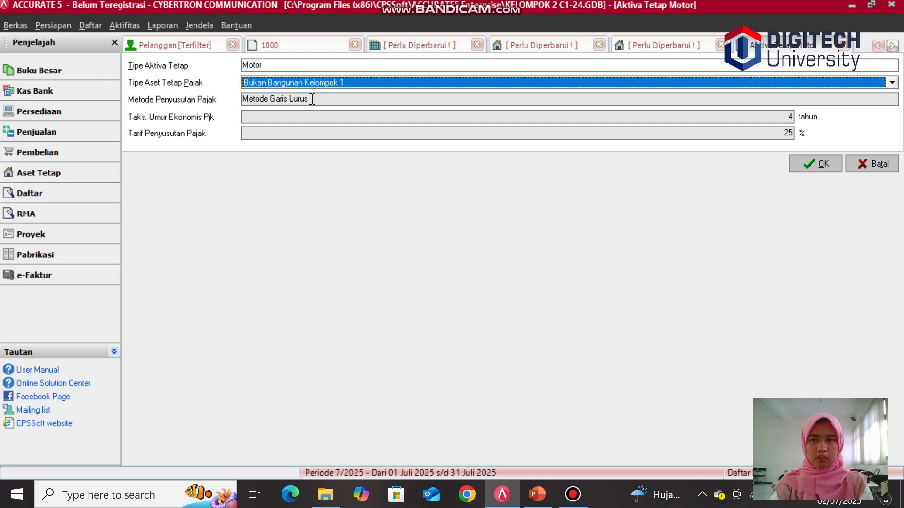
left_click(313, 99)
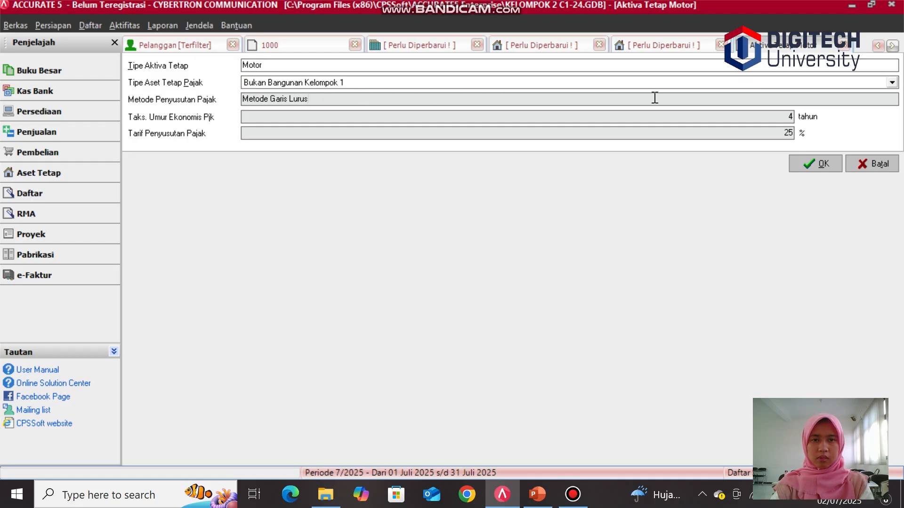
left_click(821, 157)
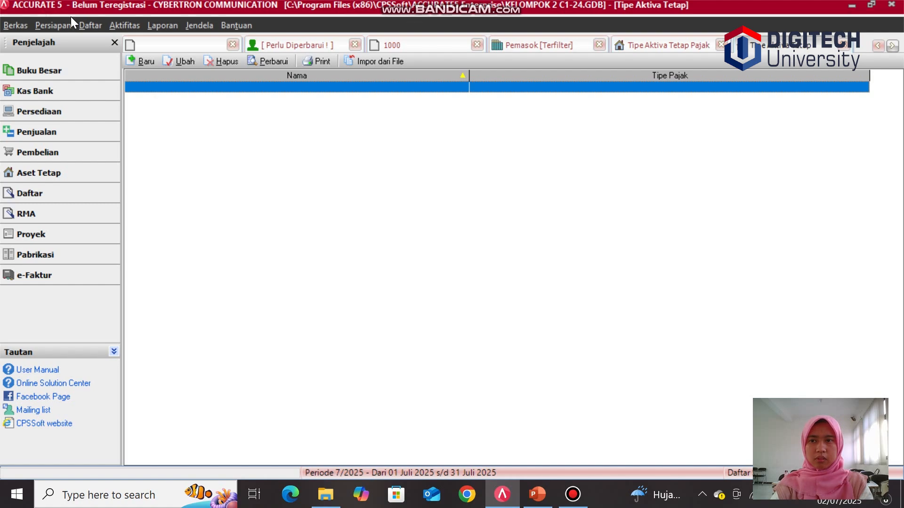
Step: Open the fixed asset list and start a new fixed asset record
left_click(81, 22)
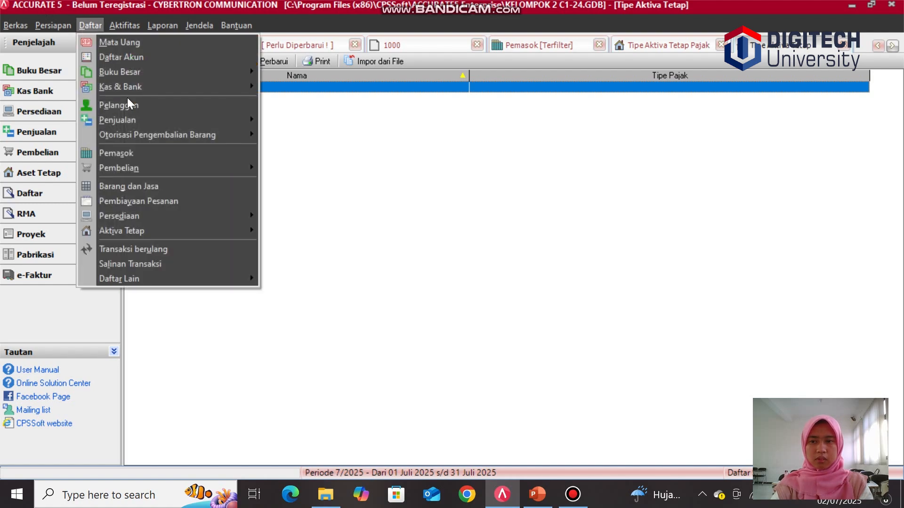
mouse_move(143, 225)
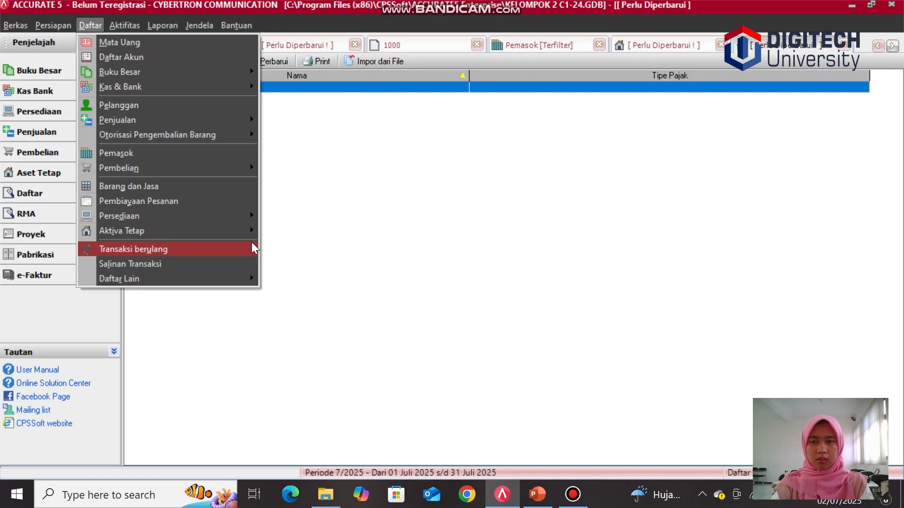
mouse_move(239, 232)
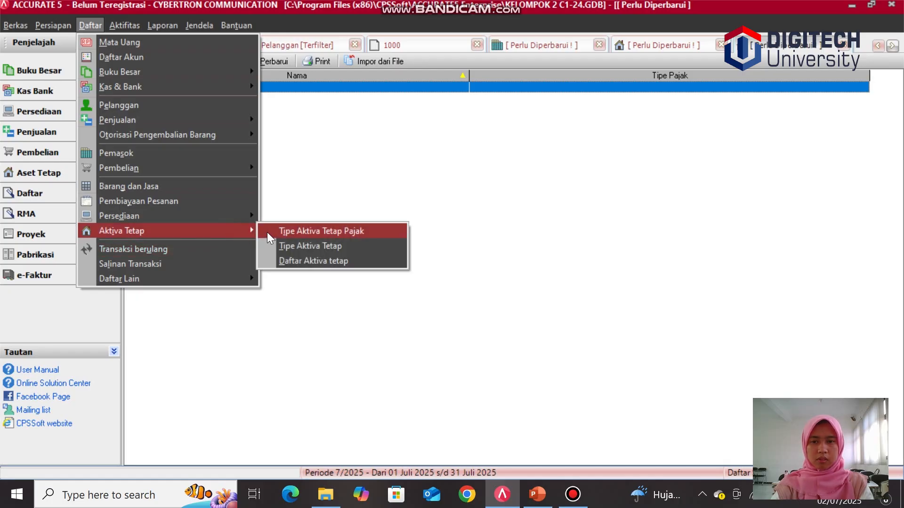
left_click(295, 262)
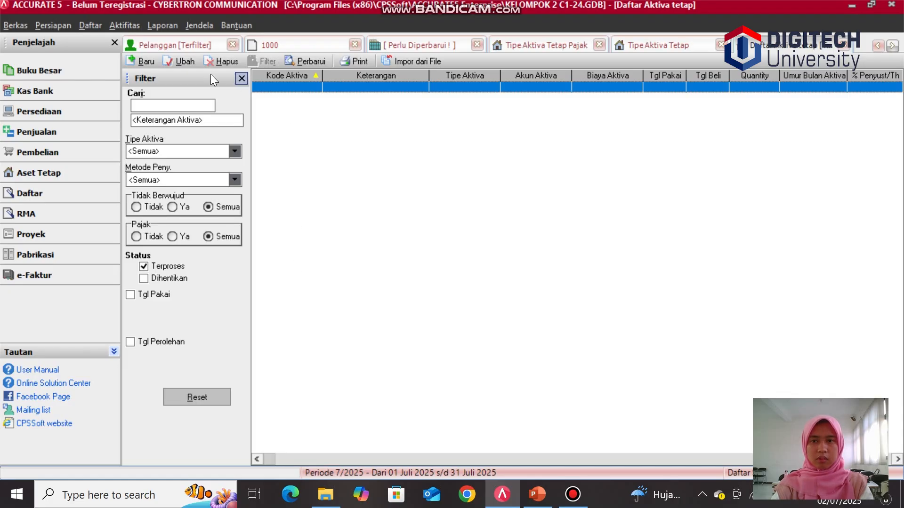
left_click(130, 60)
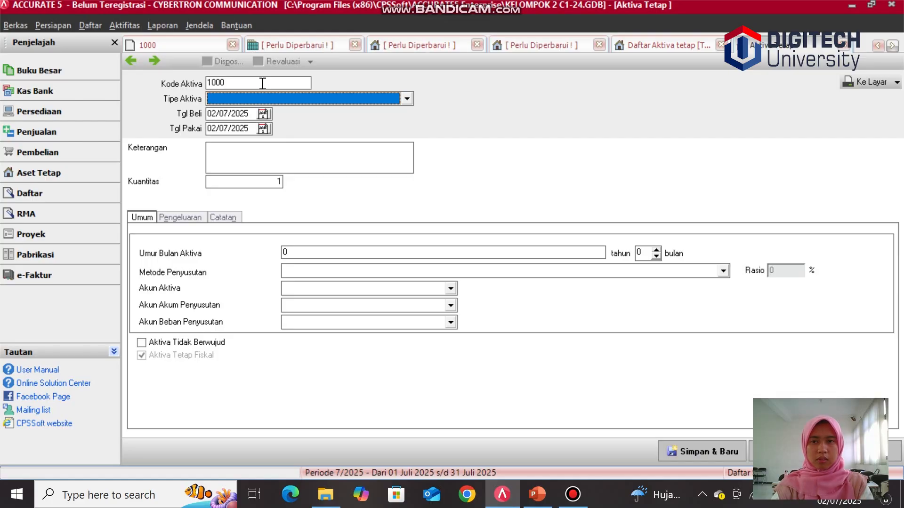
Step: Set the asset code to B-01 and choose Ruko as the fixed asset type
left_click(233, 81)
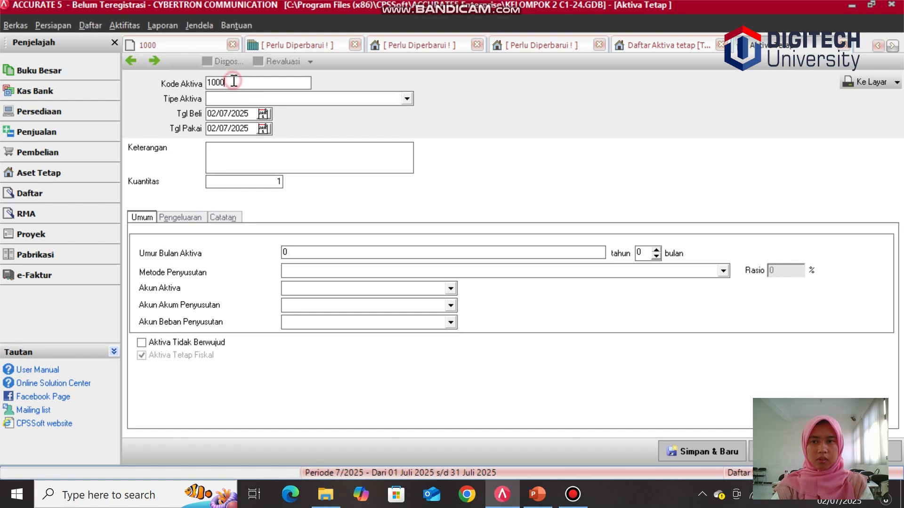
key("BackSpace")
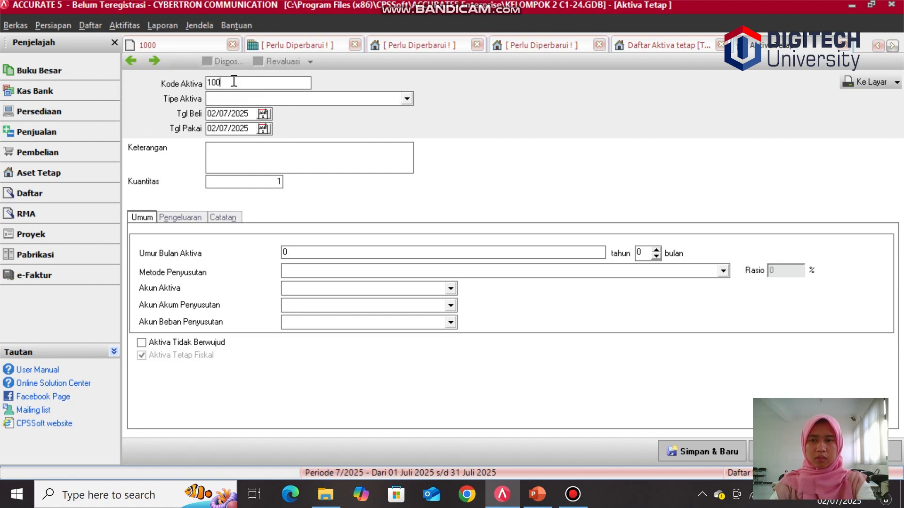
key("BackSpace")
key("BackSpace")
key("BackSpace")
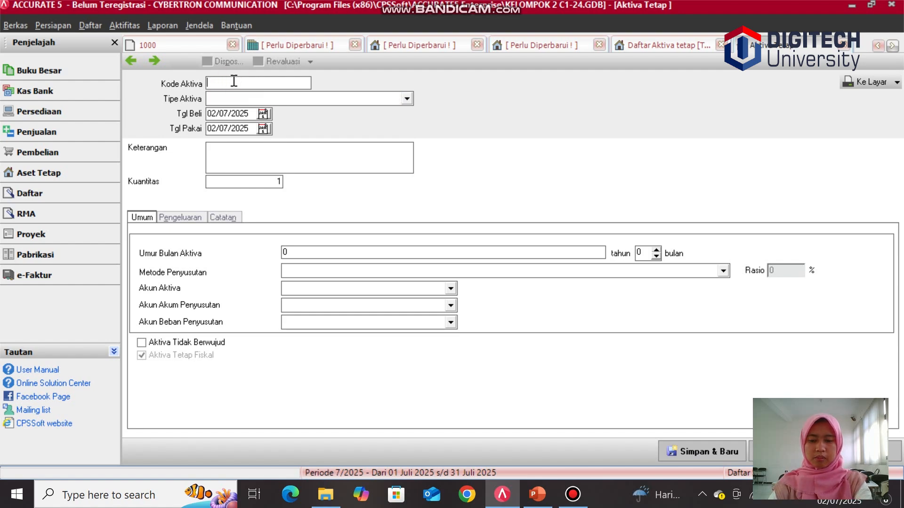
type("B-")
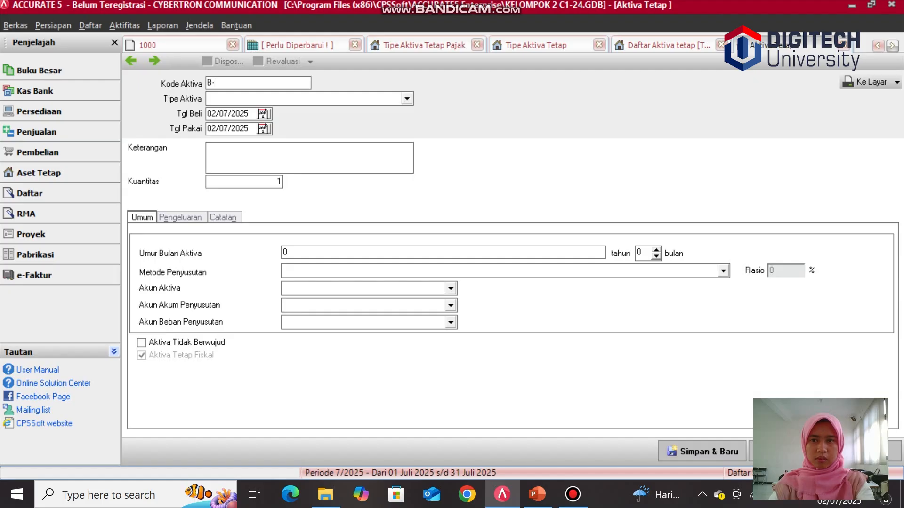
type("01")
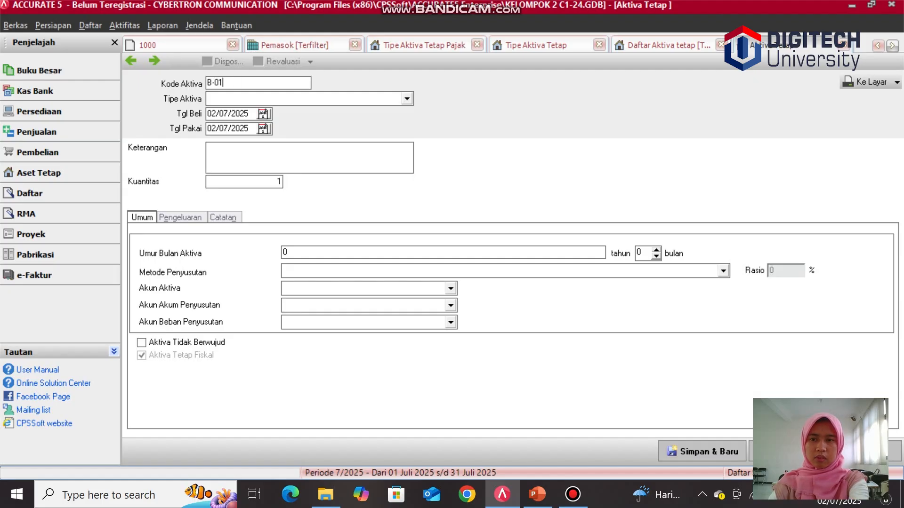
left_click(244, 98)
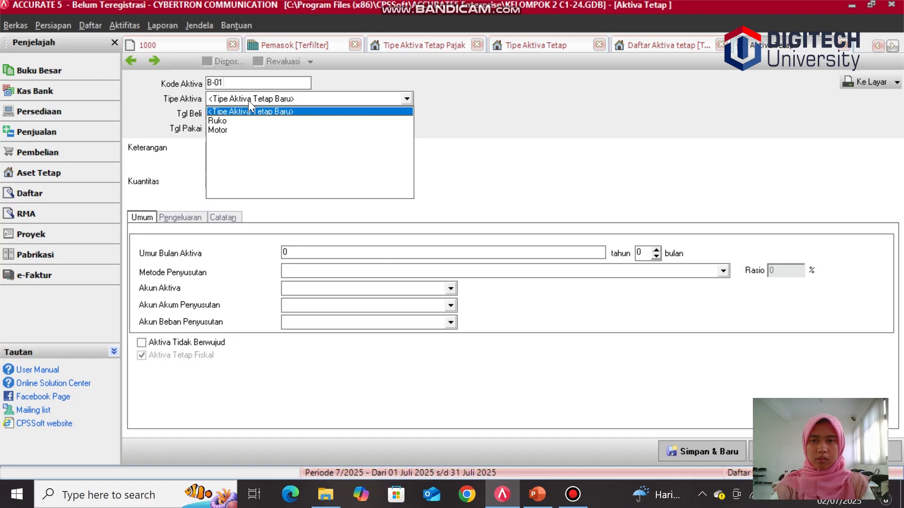
left_click(241, 120)
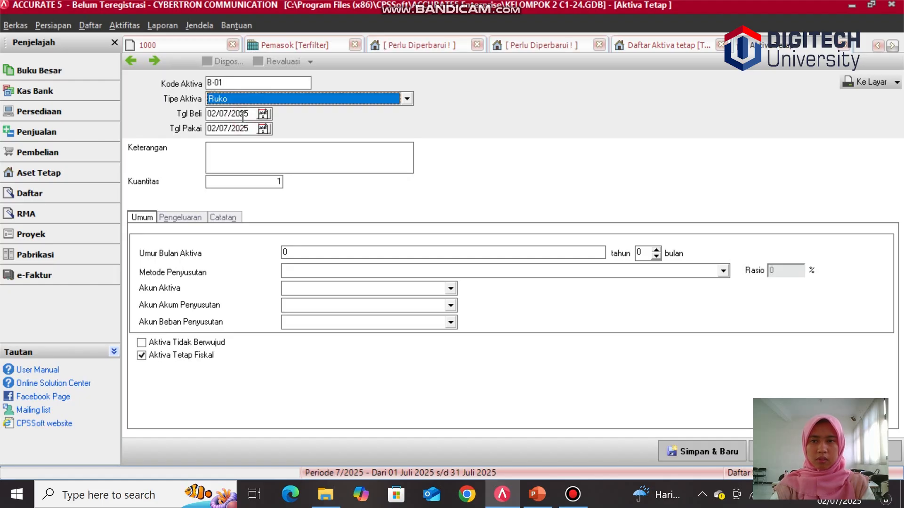
Step: Set both the purchase date and the usage date to 01/04/2014
left_click(249, 113)
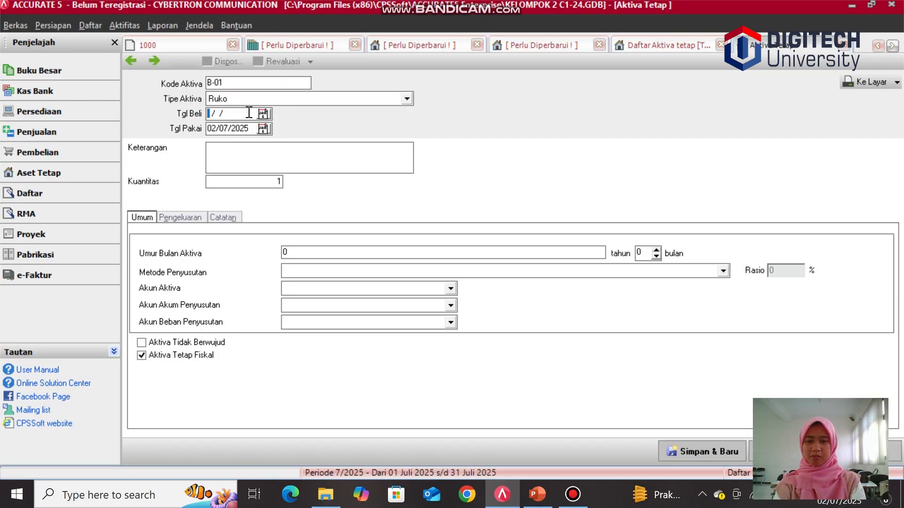
type("01/")
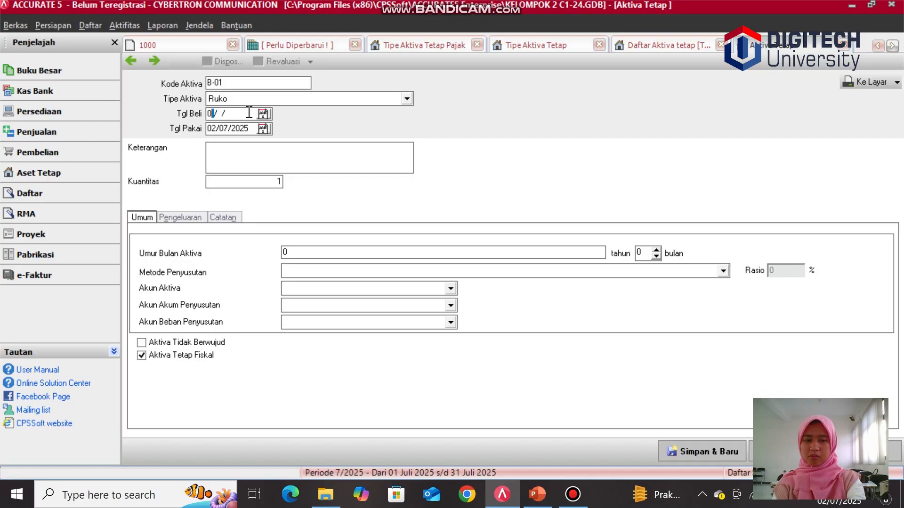
type("04/")
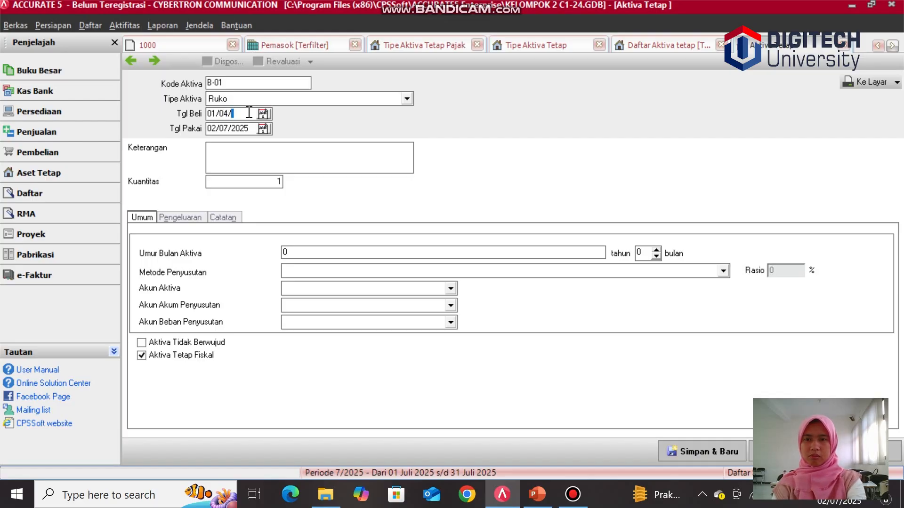
type("2014")
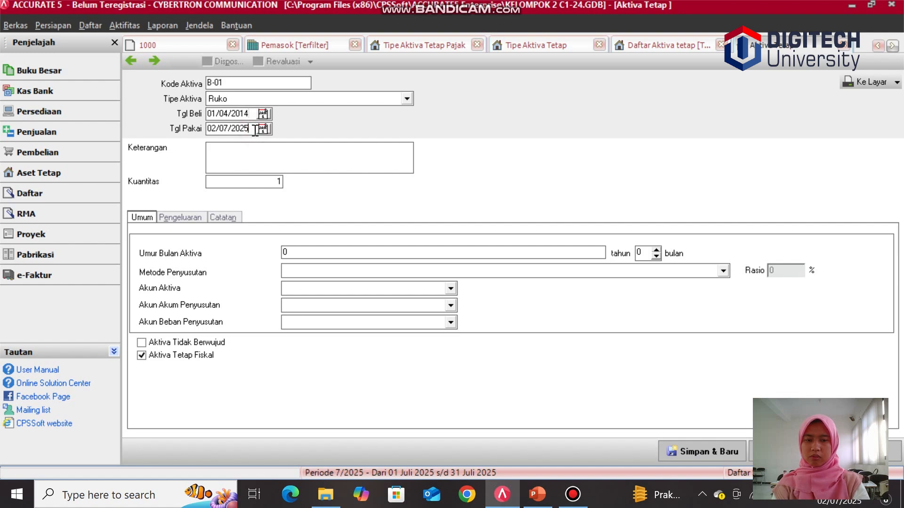
left_click(255, 129)
key("BackSpace")
key("BackSpace")
key("BackSpace")
key("BackSpace")
key("BackSpace")
key("BackSpace")
key("BackSpace")
key("BackSpace")
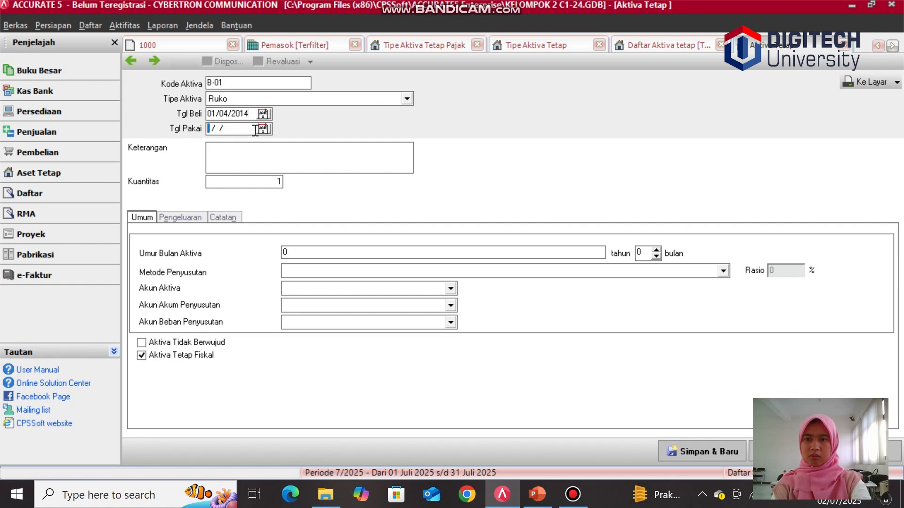
type("01/0")
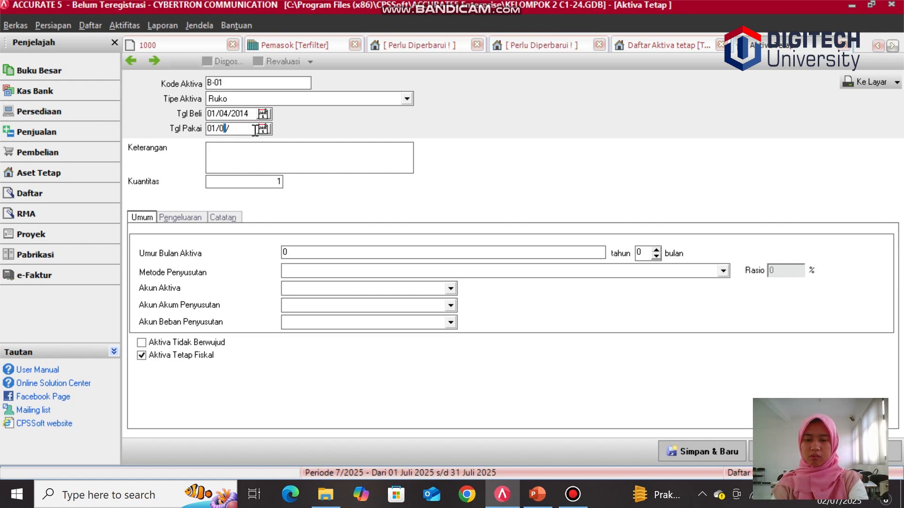
type("4/20")
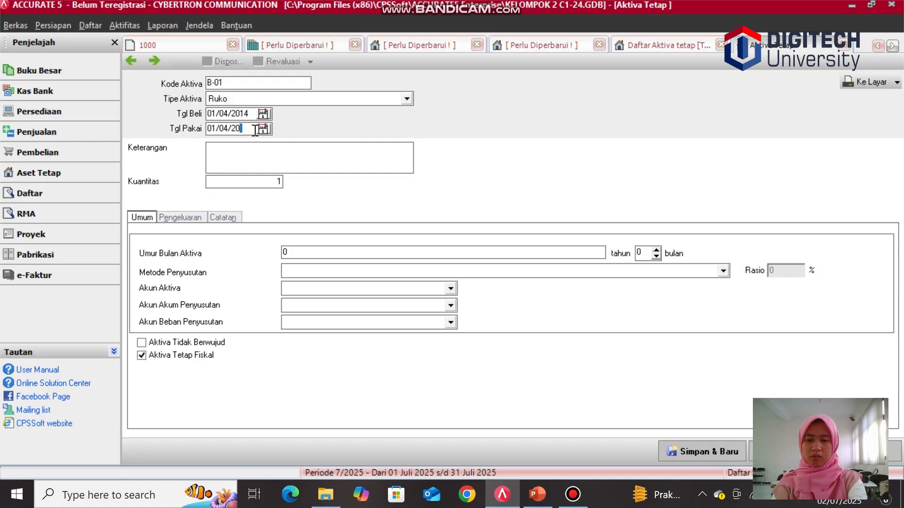
type("14")
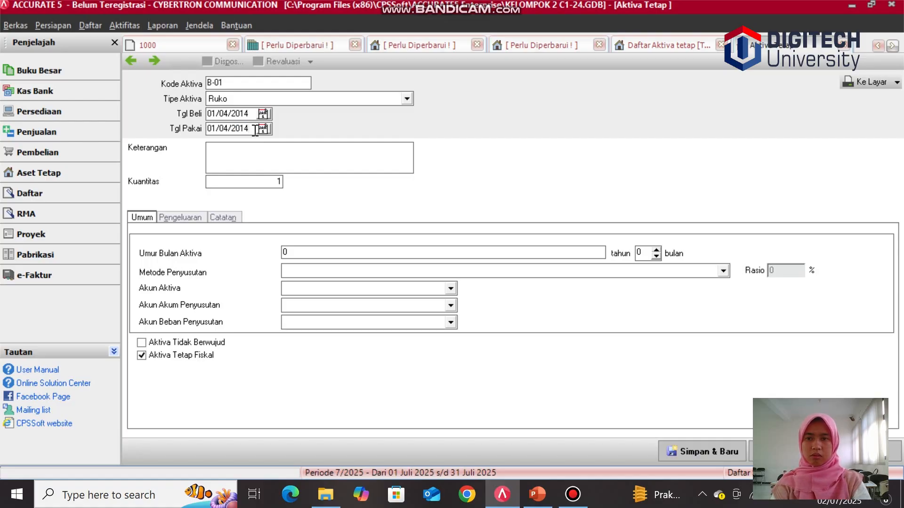
Step: Enter Ruko 2 Lantai as the asset description
left_click(267, 152)
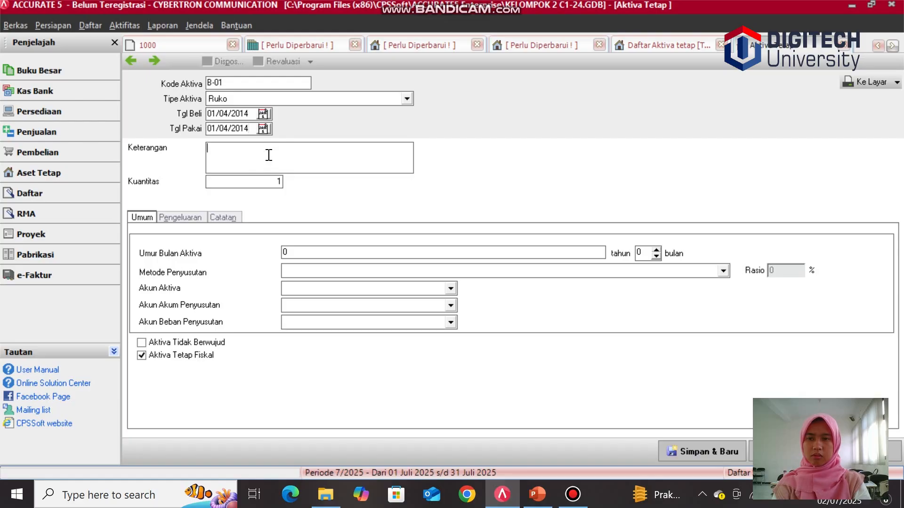
type("r")
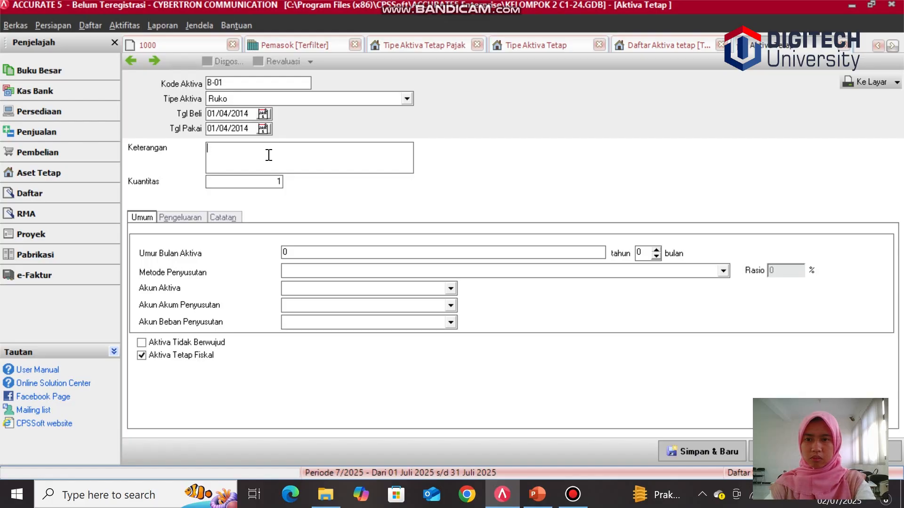
type("Ruk")
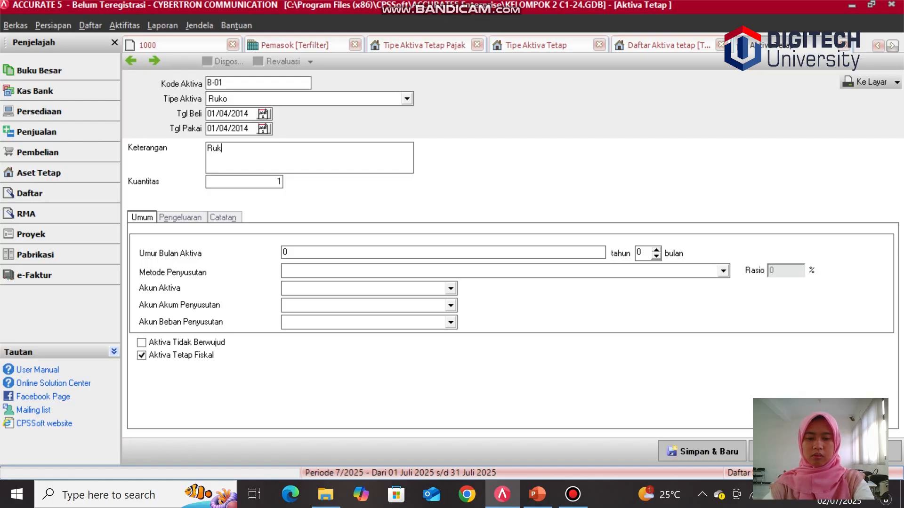
type("o 2 L")
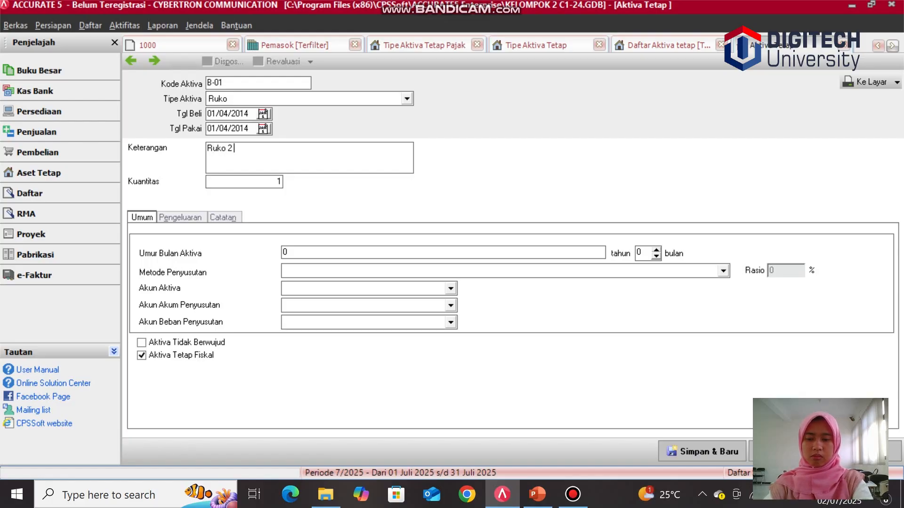
type("antai")
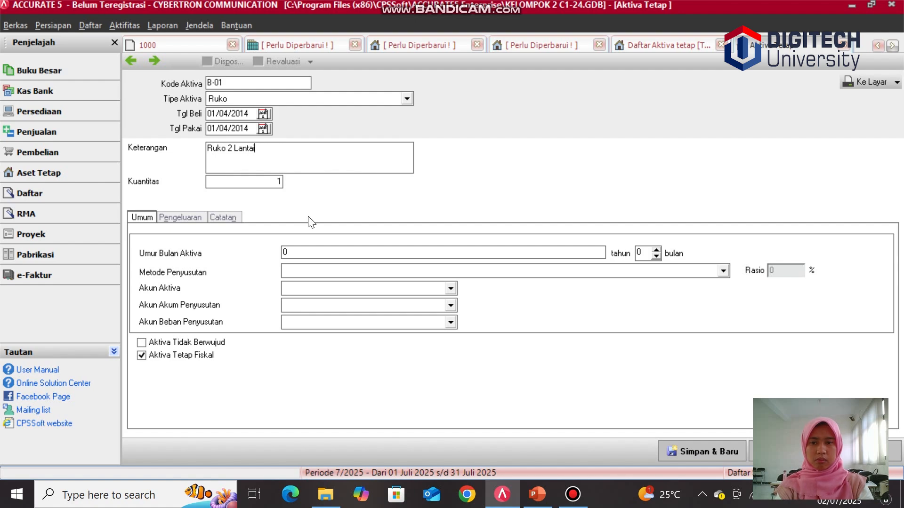
Step: Set a 20-year Metode Garis Lurus depreciation with Gedung, Akumulasi Penyusutan Gedung and Biaya Penyusutan Gedung accounts
left_click(306, 252)
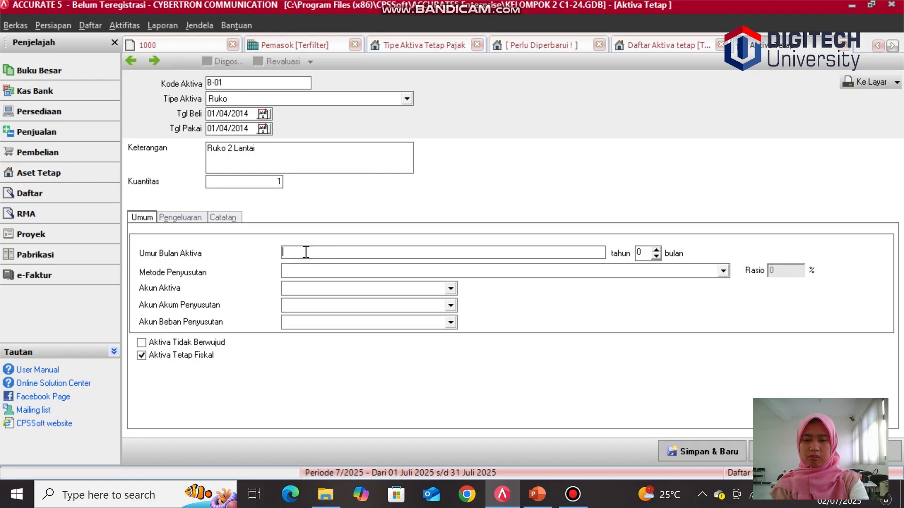
type("20")
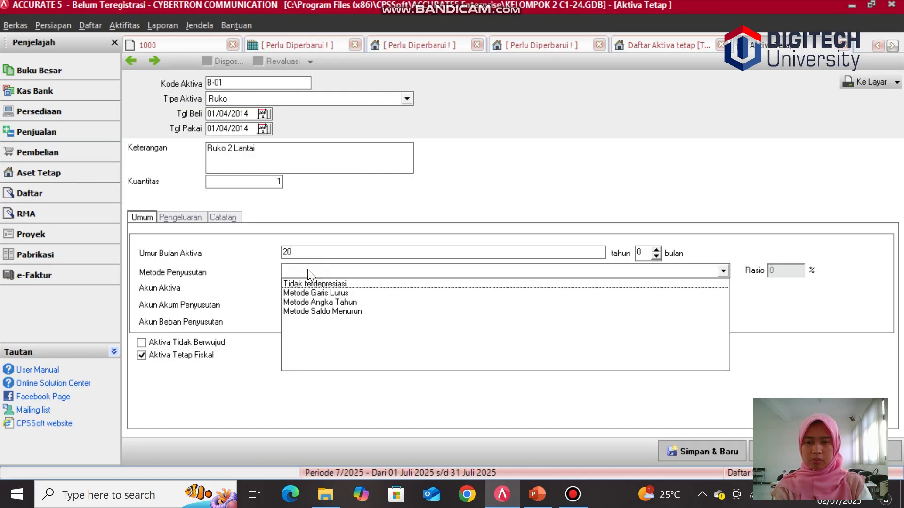
left_click(316, 293)
left_click(451, 289)
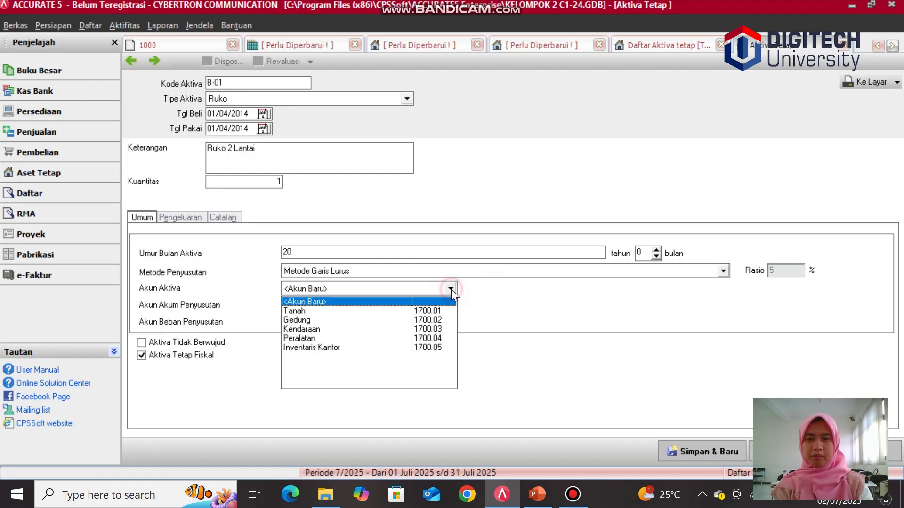
left_click(402, 320)
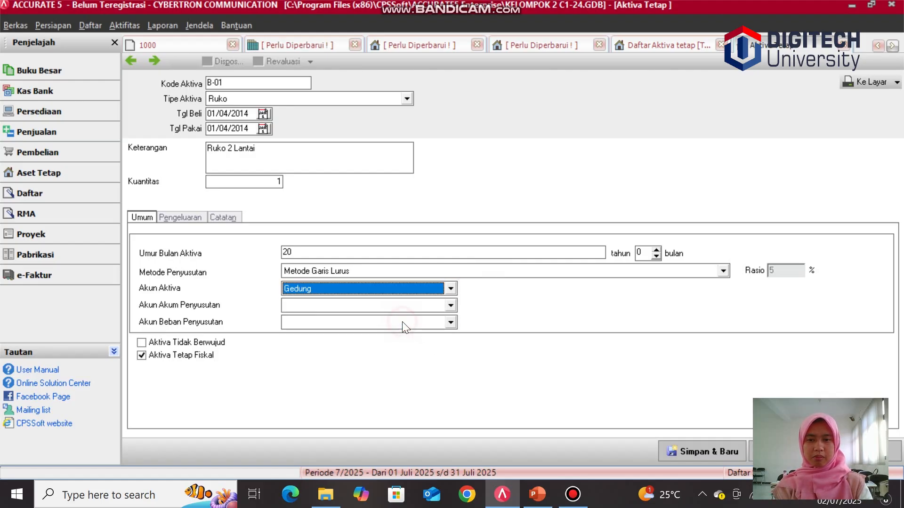
left_click(450, 306)
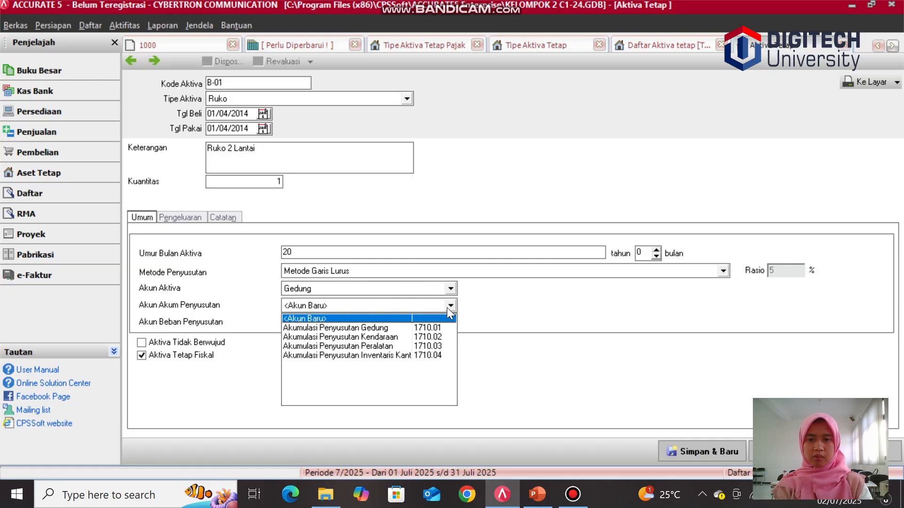
left_click(404, 328)
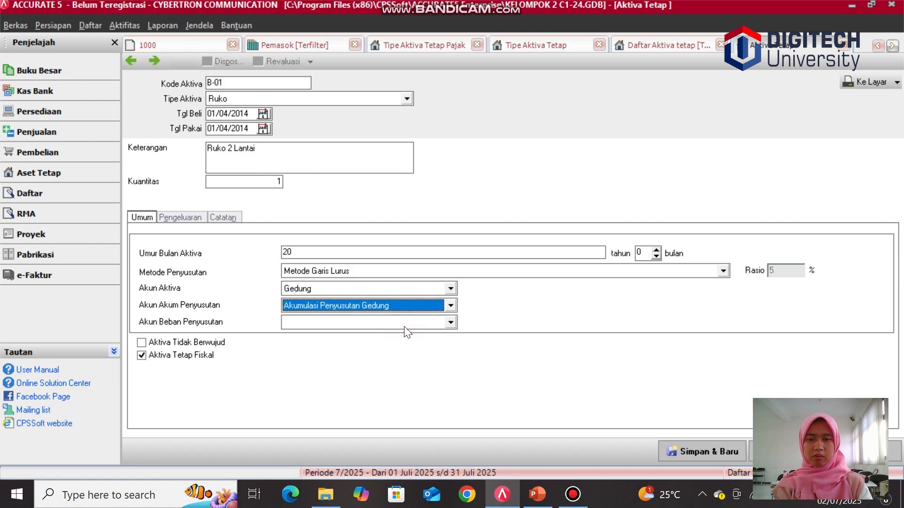
left_click(405, 324)
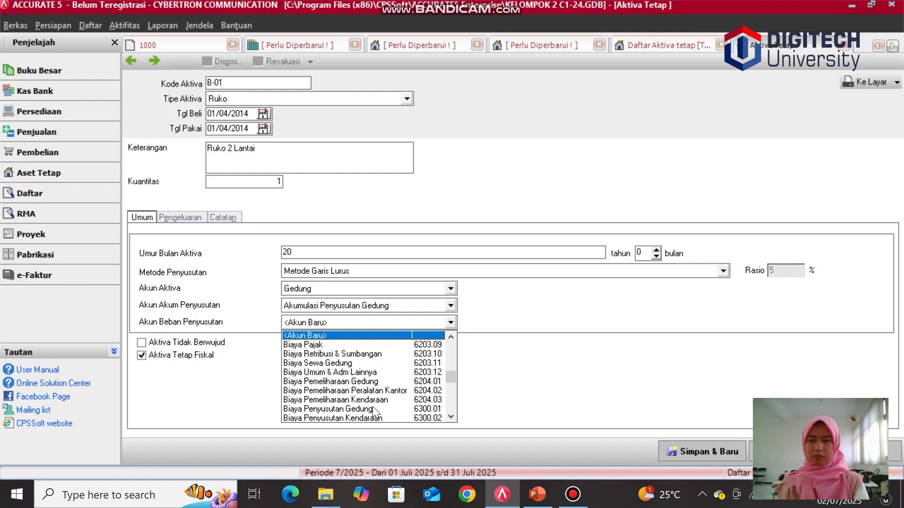
left_click(373, 409)
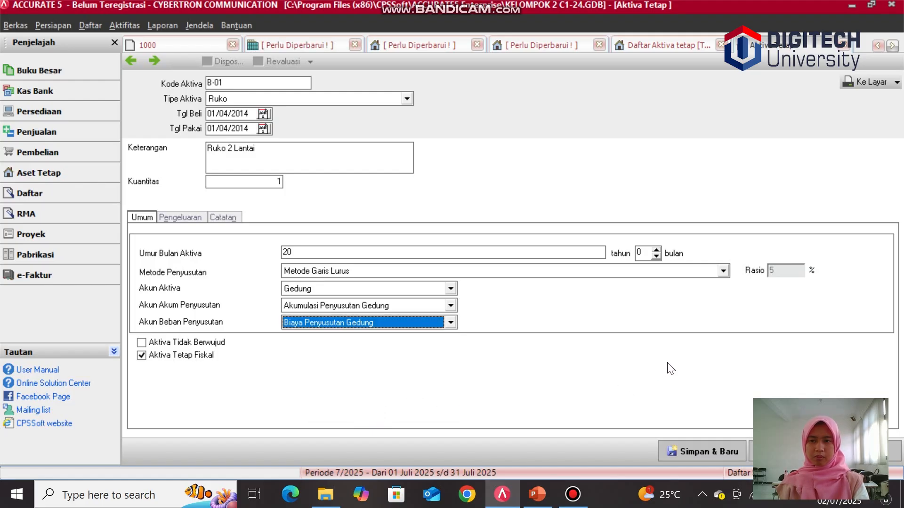
Step: Add an expenditure line for the asset charged to account 310001 OPENING BALANCE EQUITY
left_click(179, 218)
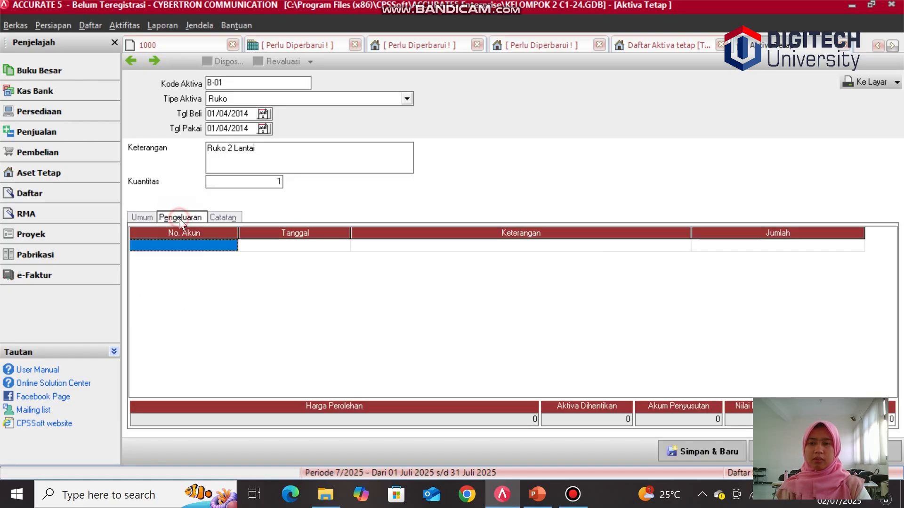
left_click(182, 244)
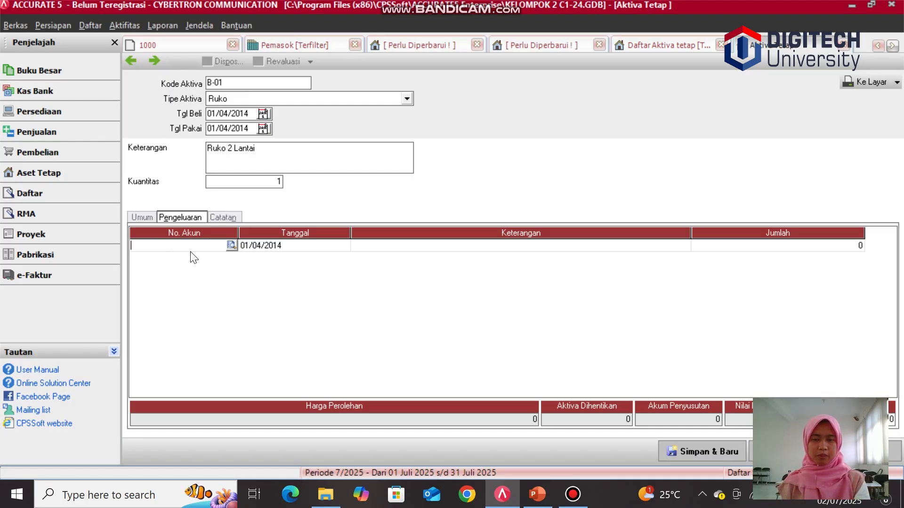
left_click(231, 244)
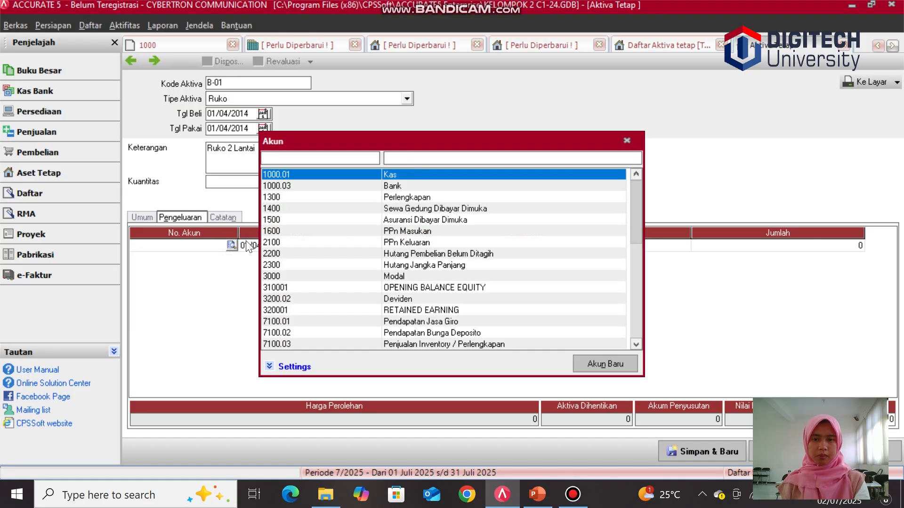
left_click(304, 288)
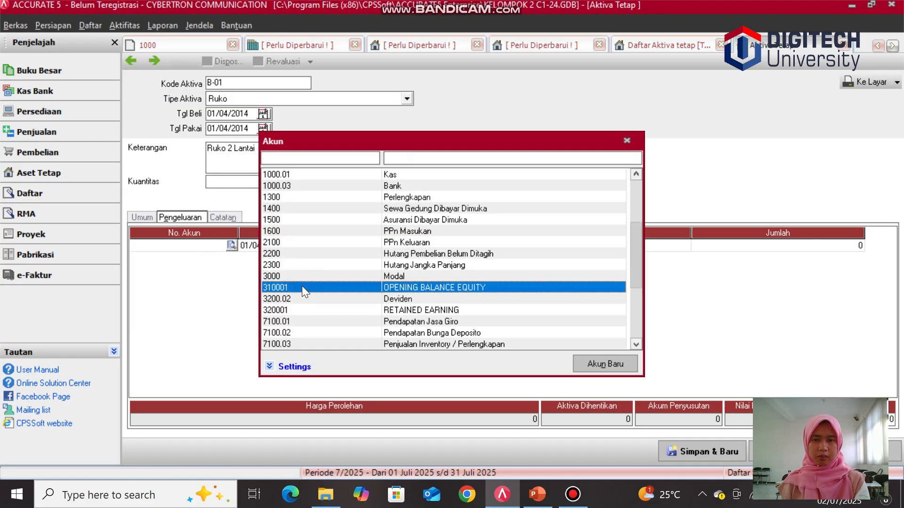
double_click(329, 287)
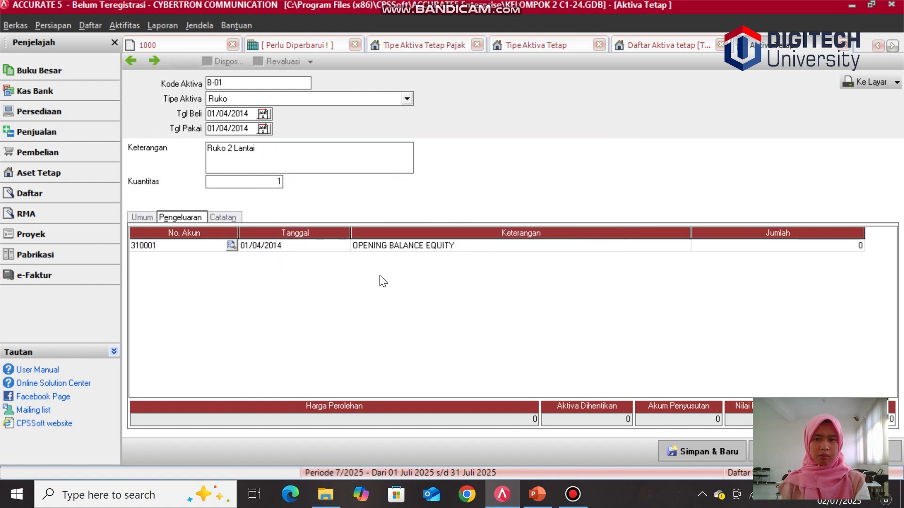
Step: Enter 2.400.000.000 as the expenditure amount and save the asset, starting a new one
left_click(737, 248)
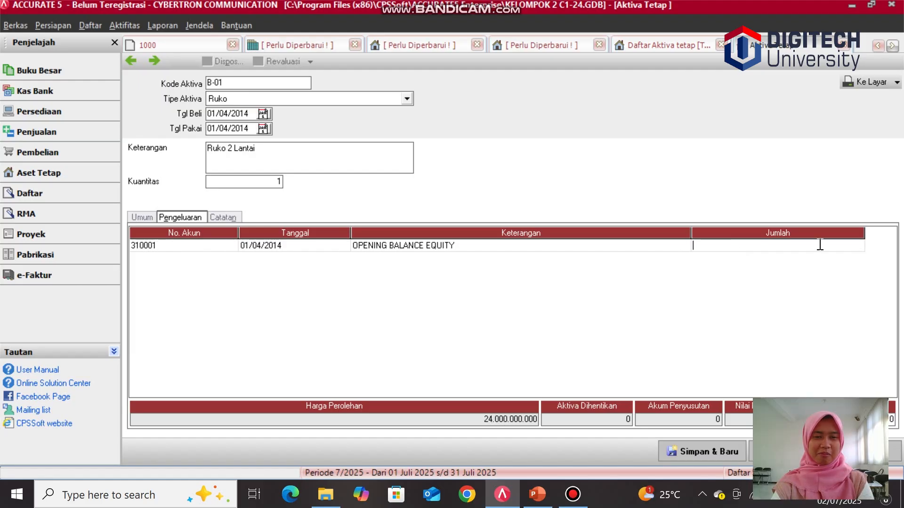
type("2.40")
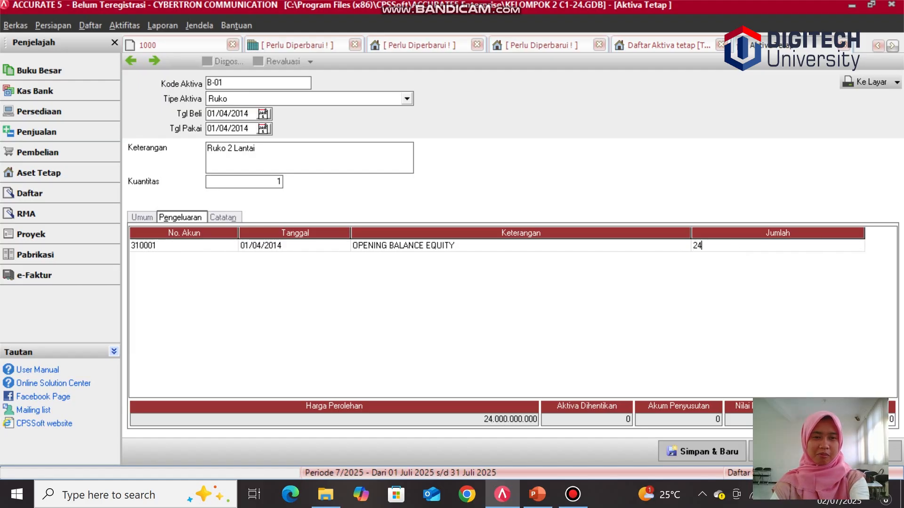
type("0")
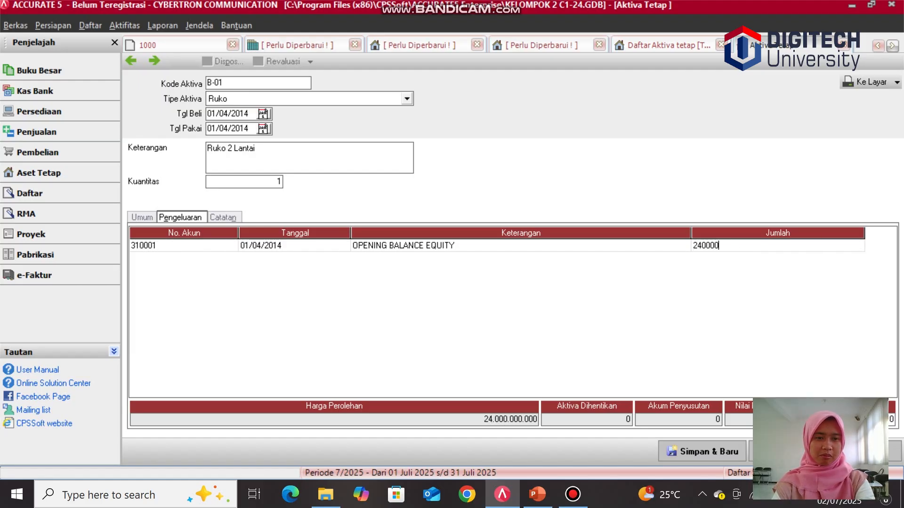
type(".000.000000")
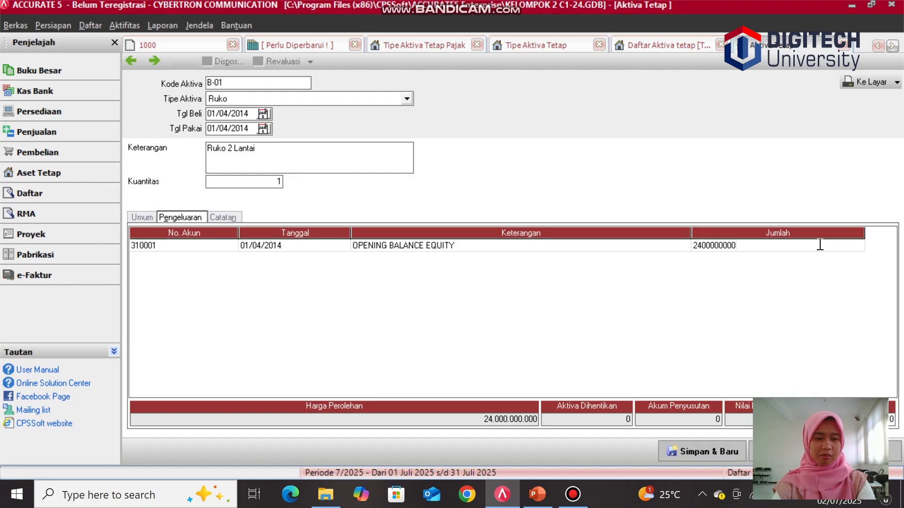
key("Return")
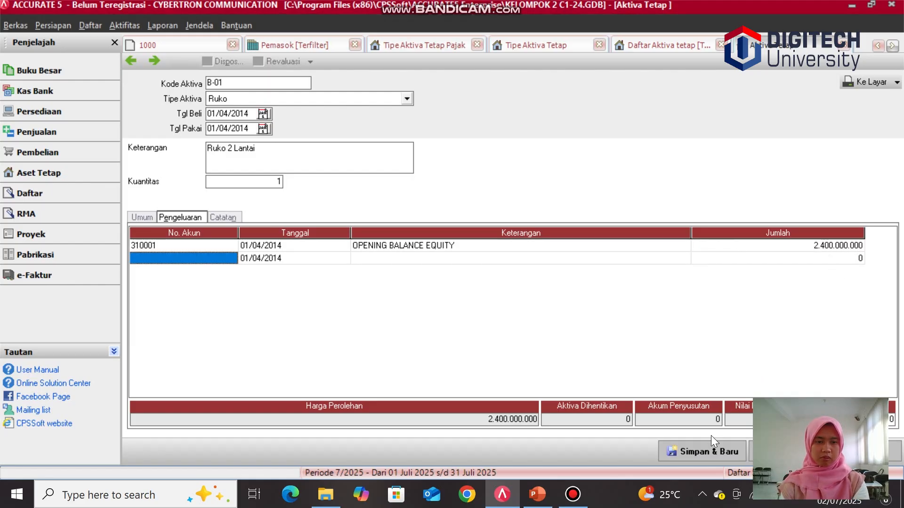
left_click(711, 452)
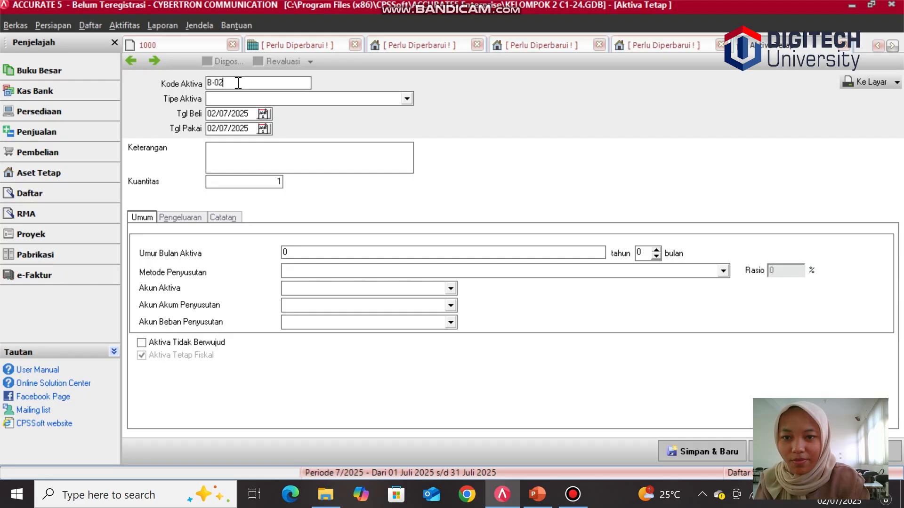
Step: Set the new asset code to K - 01 and choose Motor as the fixed asset type
key("BackSpace")
key("BackSpace")
key("BackSpace")
key("BackSpace")
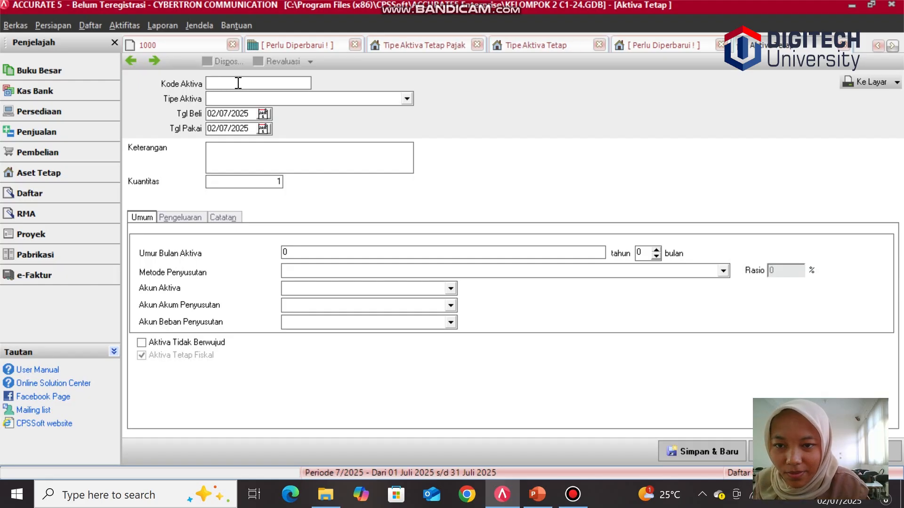
type("K")
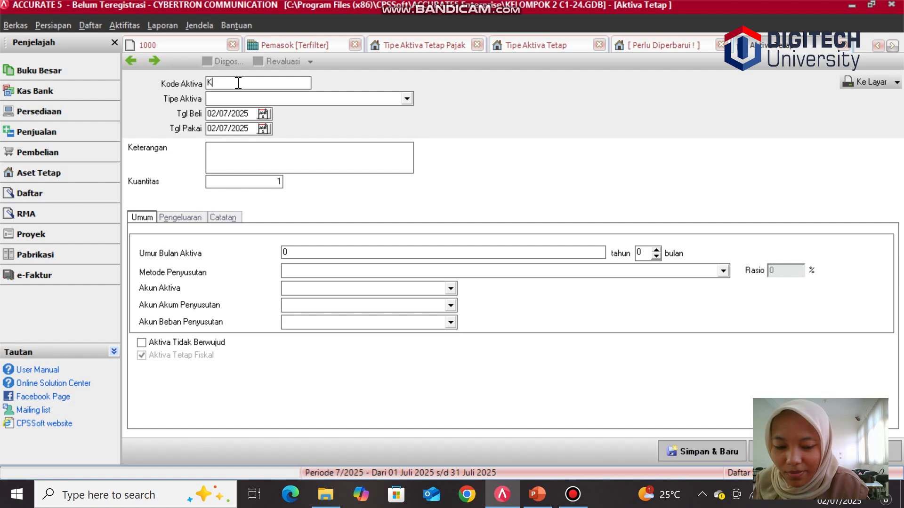
type("-0")
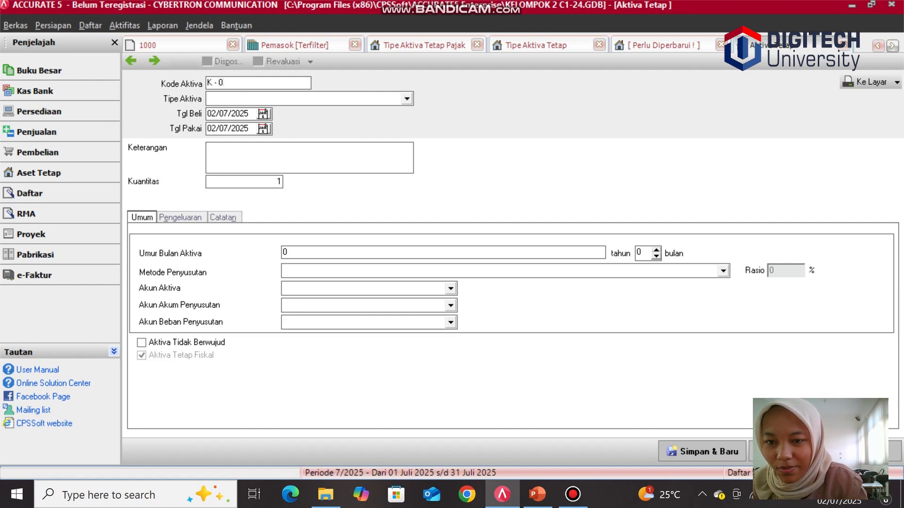
type("1")
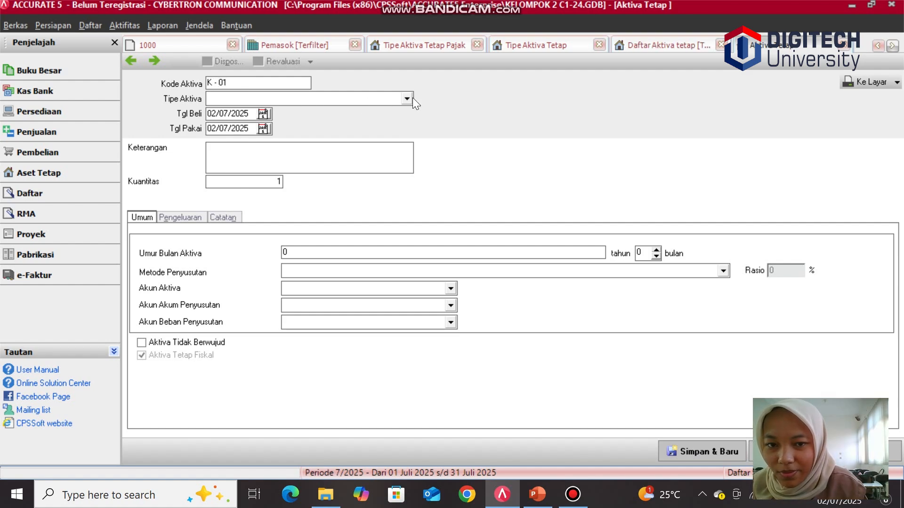
left_click(406, 98)
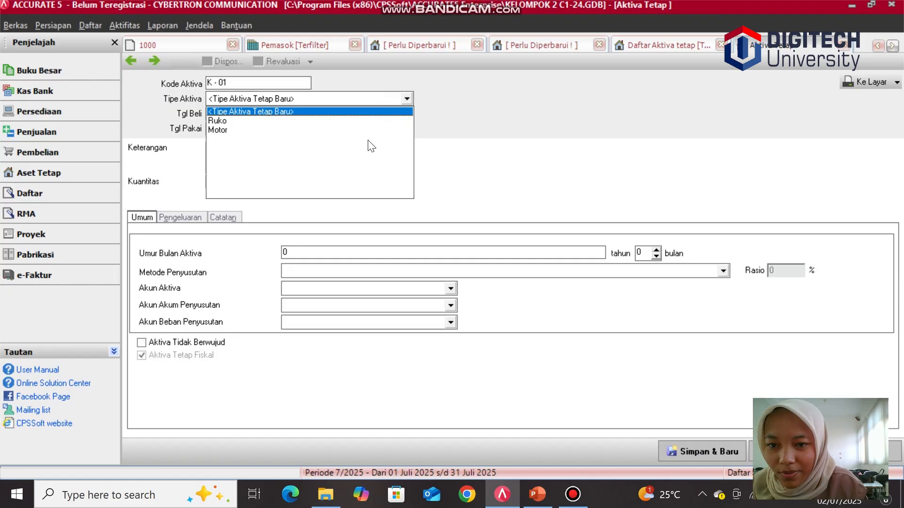
left_click(371, 128)
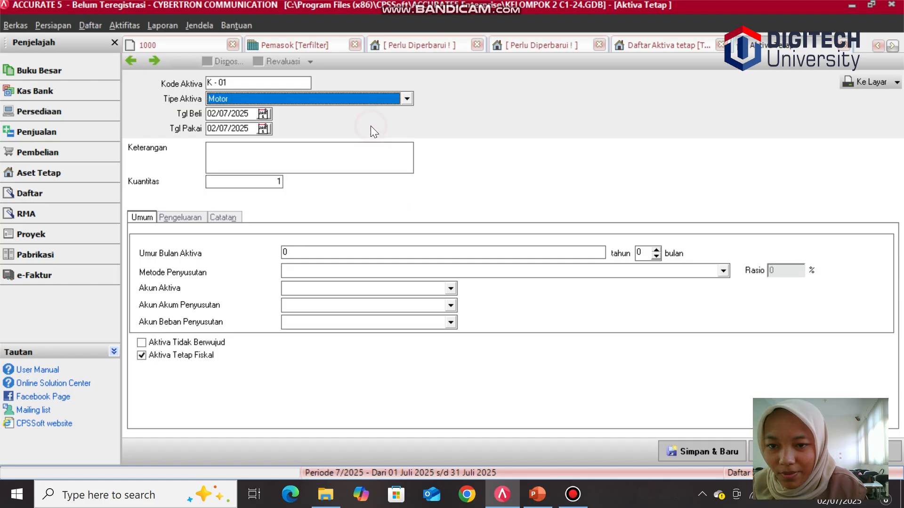
Step: Set both the purchase date and the usage date to 01/02/2018
left_click(253, 114)
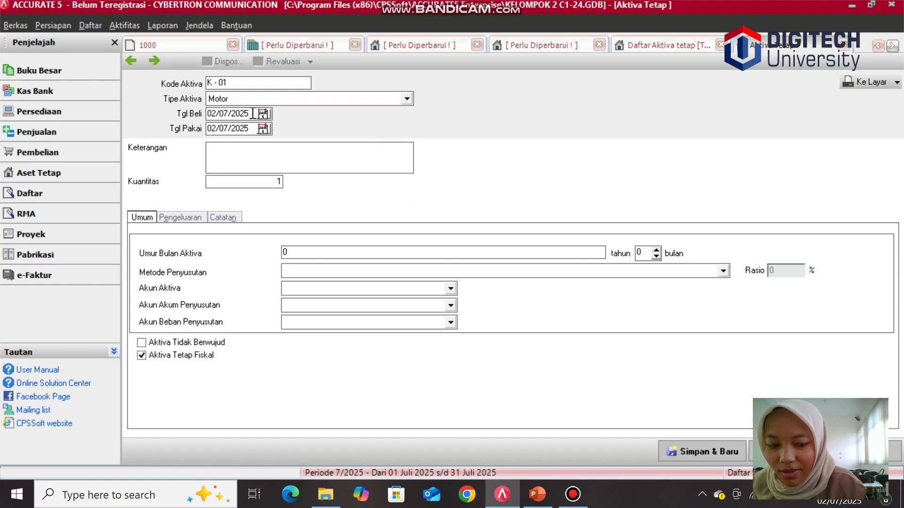
key("BackSpace")
key("BackSpace")
key("BackSpace")
key("BackSpace")
key("BackSpace")
key("BackSpace")
key("BackSpace")
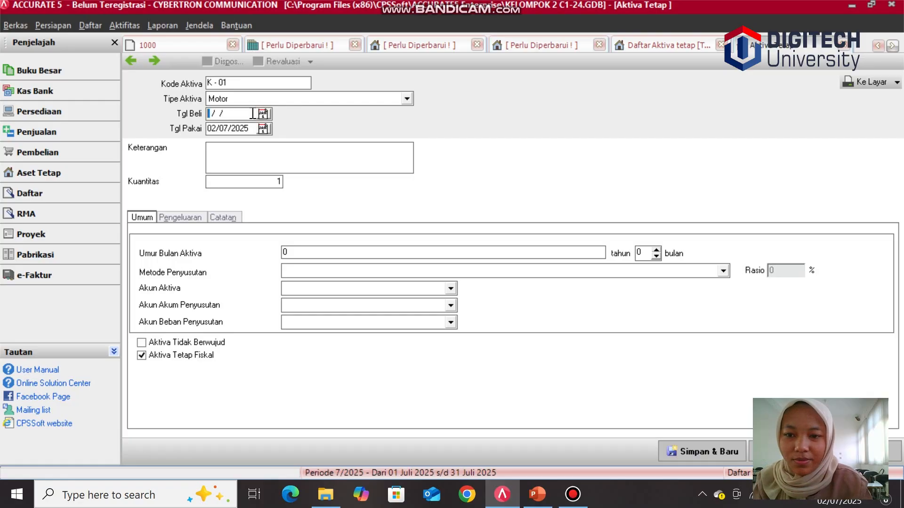
type("01/")
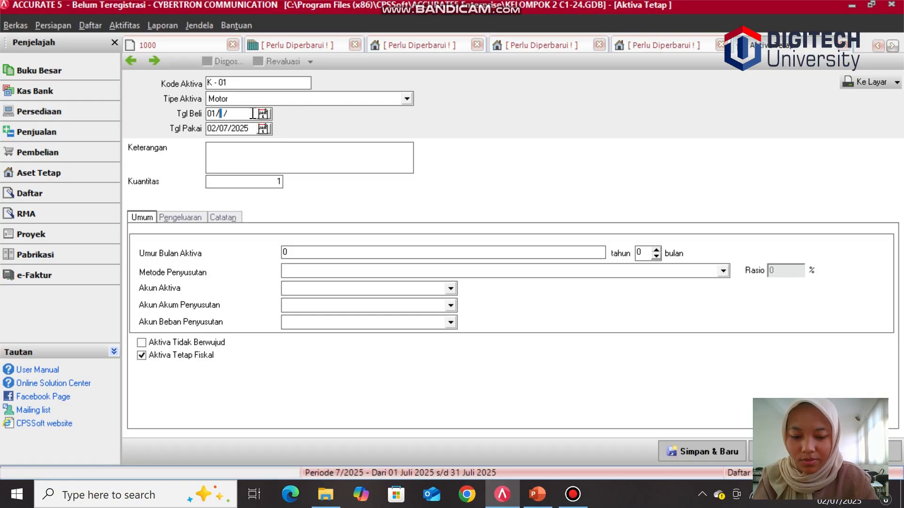
type("02/20")
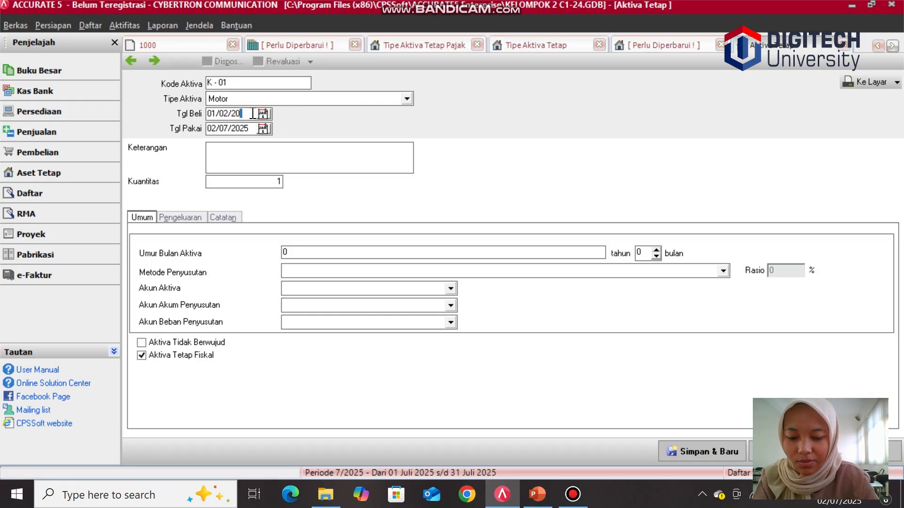
type("18")
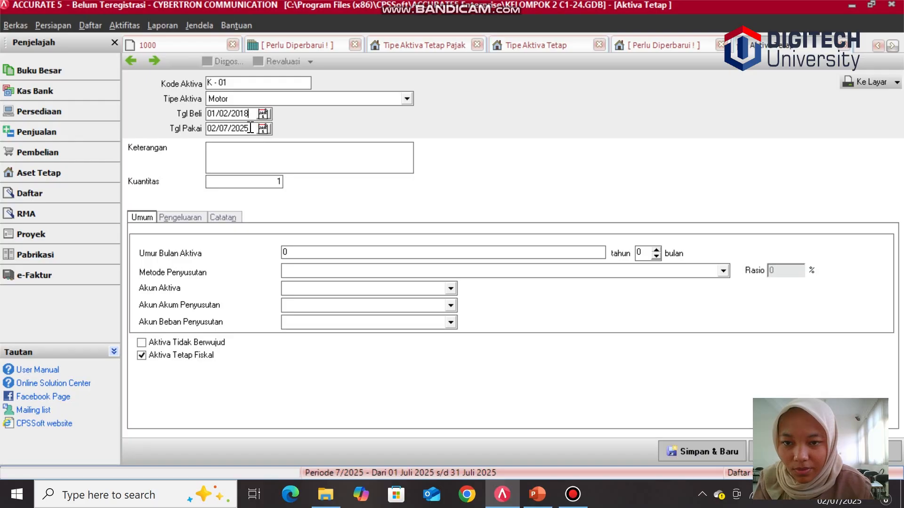
left_click(250, 128)
key("BackSpace")
key("BackSpace")
key("BackSpace")
key("BackSpace")
key("BackSpace")
key("BackSpace")
key("BackSpace")
key("BackSpace")
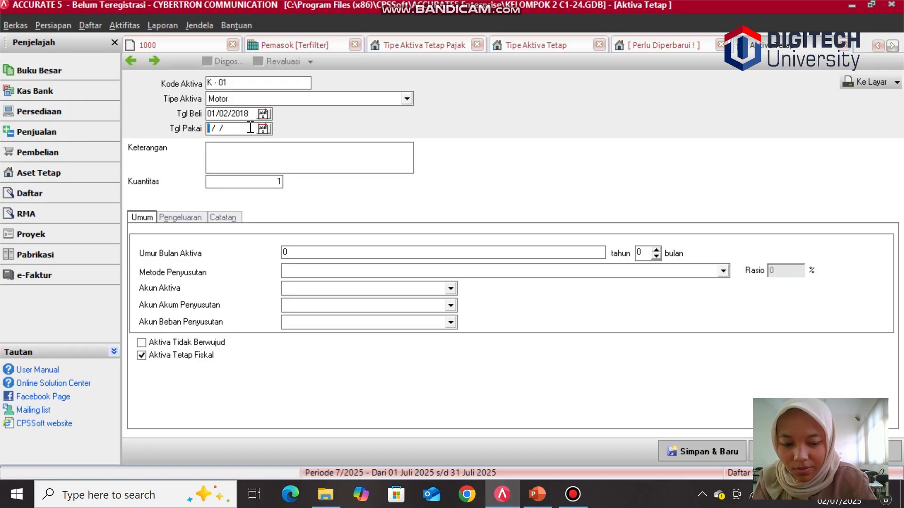
type("01/02/")
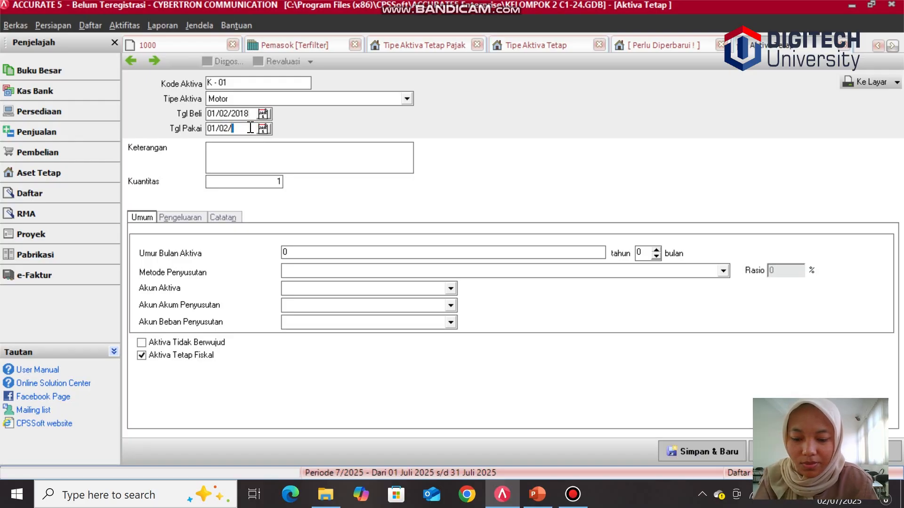
type("2018")
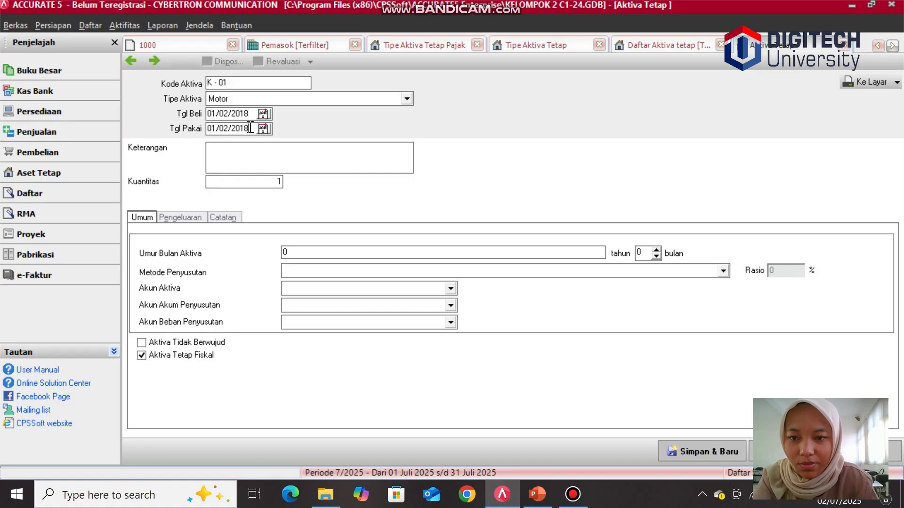
Step: Enter Kawasaki Ninja ZX 10-R as the asset description
left_click(246, 157)
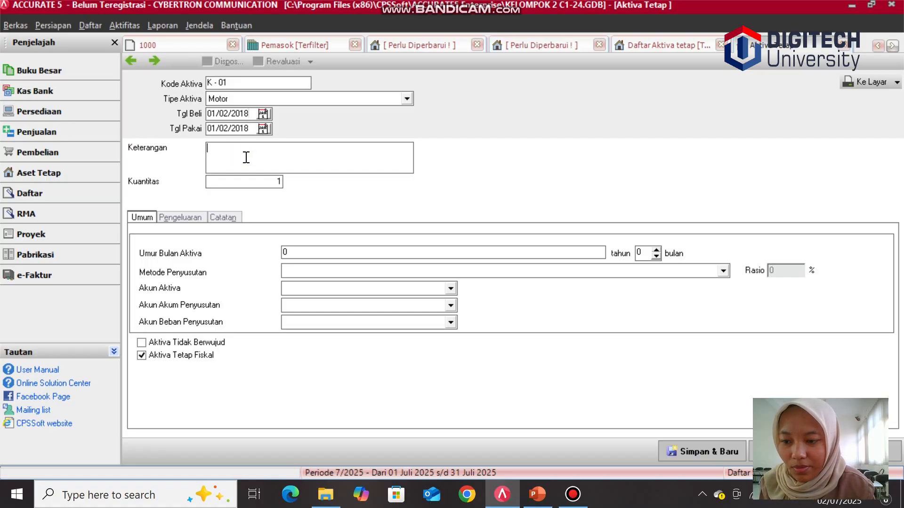
type("K")
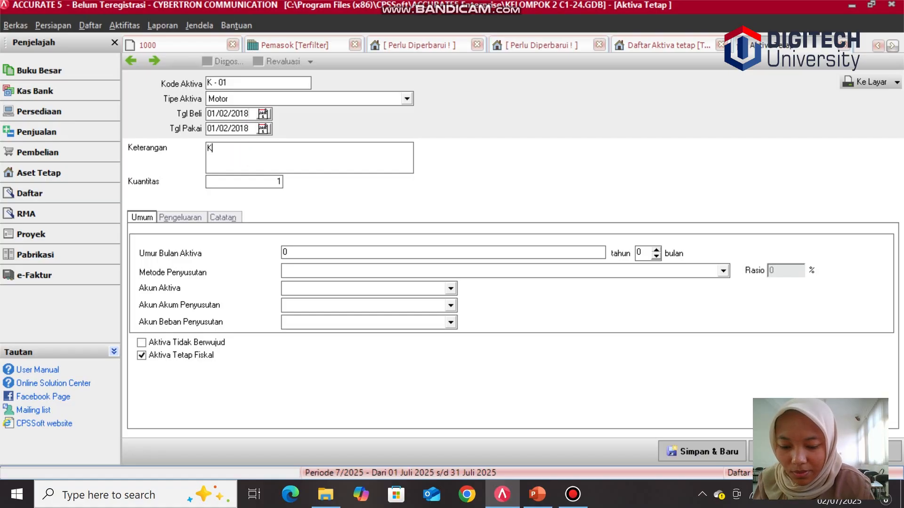
type("awasaki ")
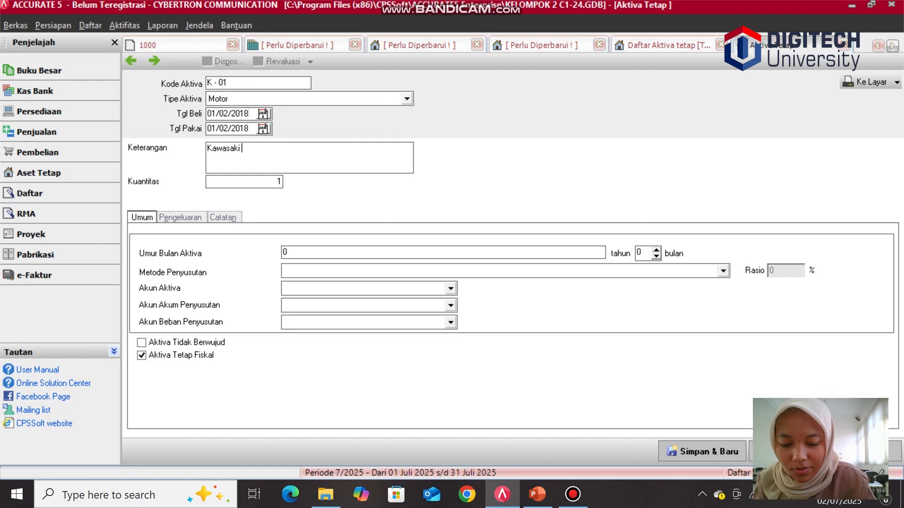
type("N")
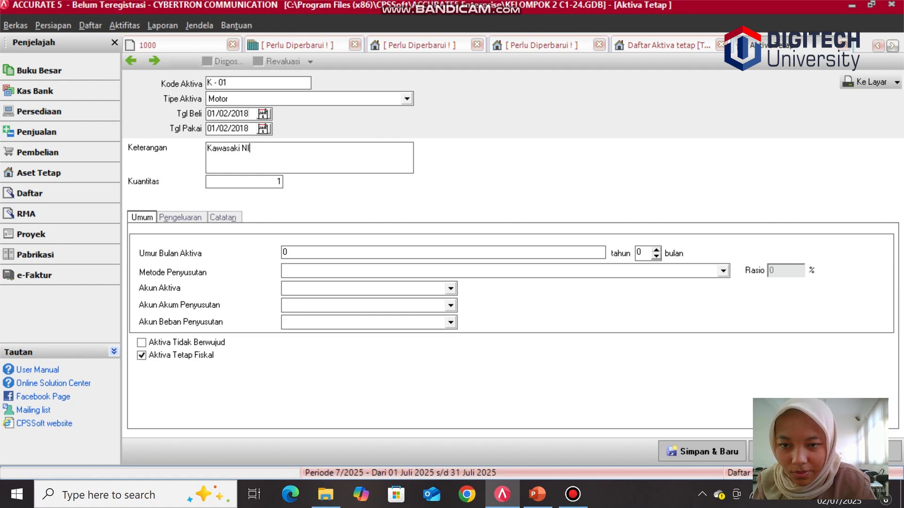
type("in")
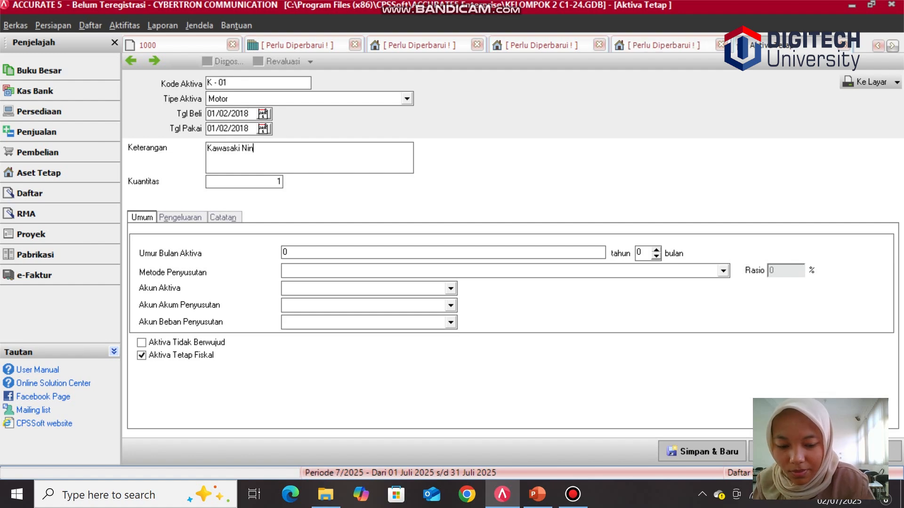
type("ja")
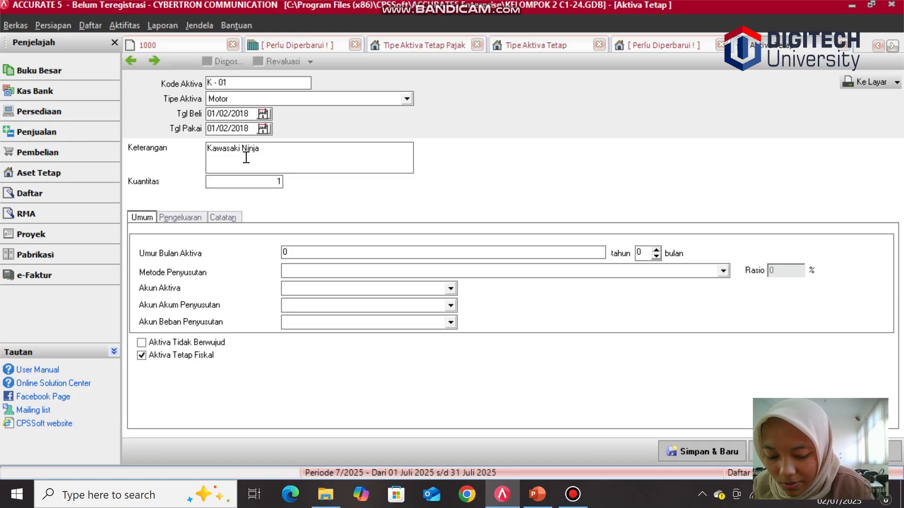
type(" ZX")
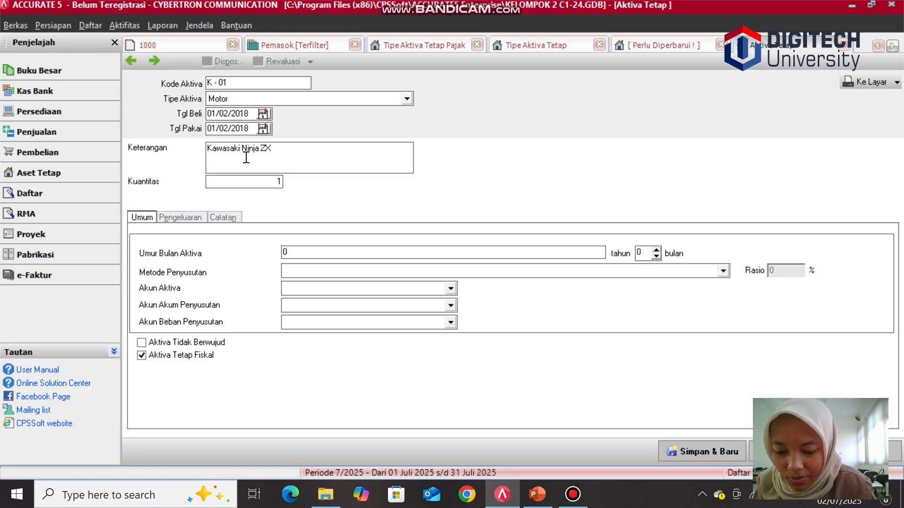
type(" 10")
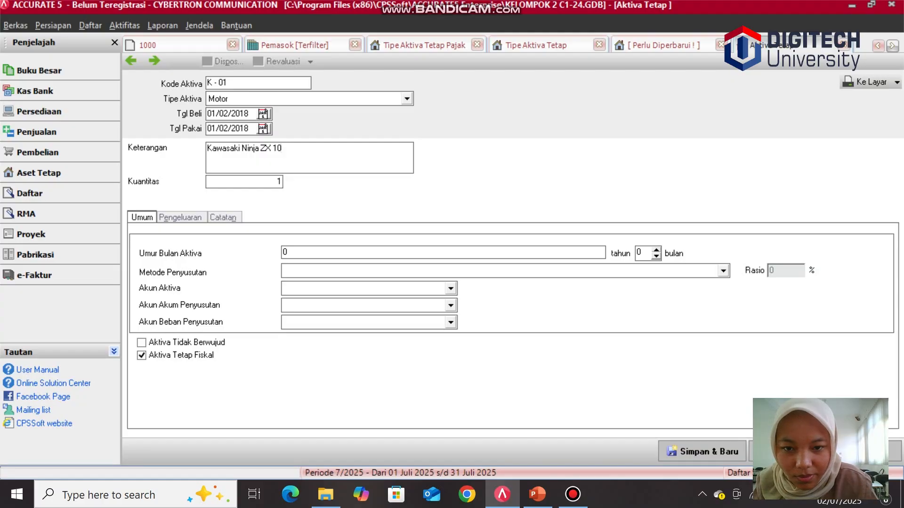
type("-R")
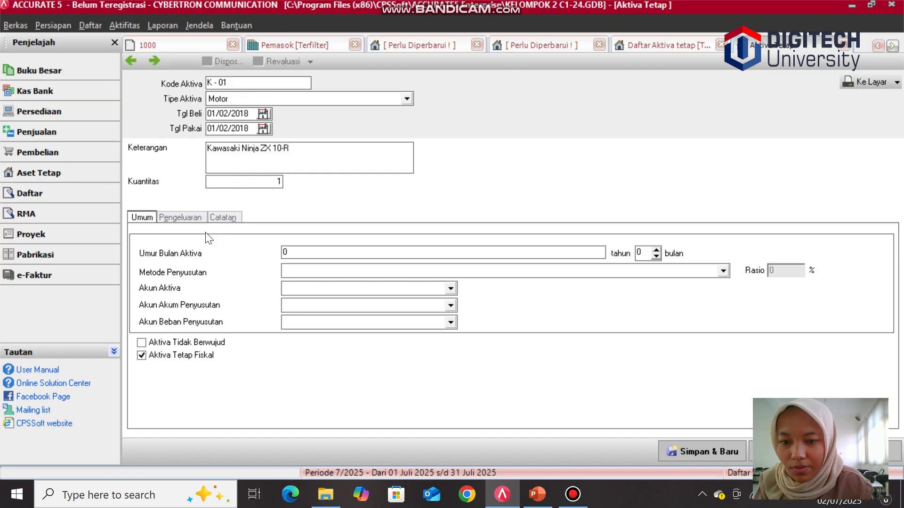
Step: Set the asset life to 4 years and the depreciation method to Metode Garis Lurus
left_click(298, 253)
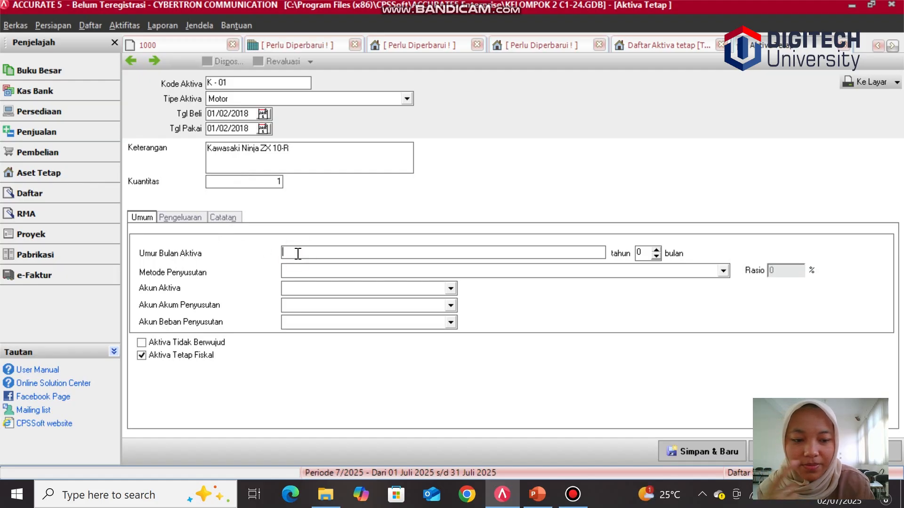
type("4")
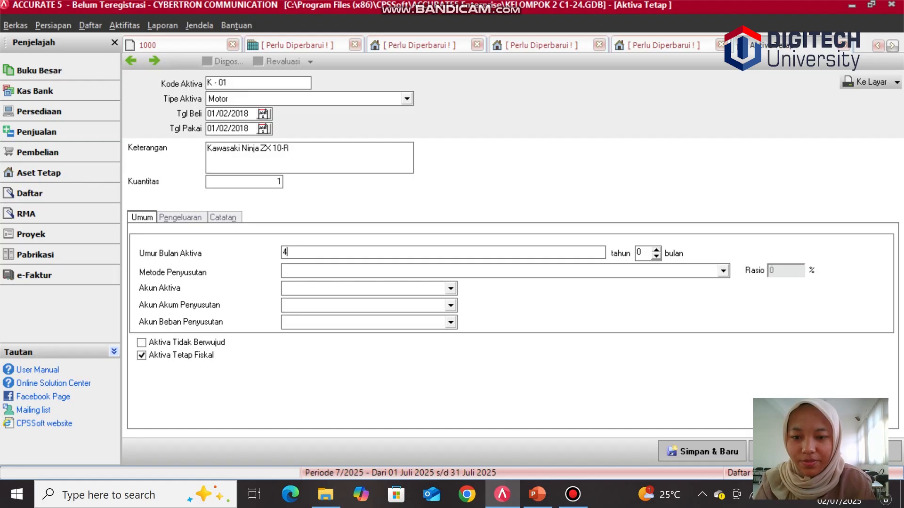
left_click(309, 271)
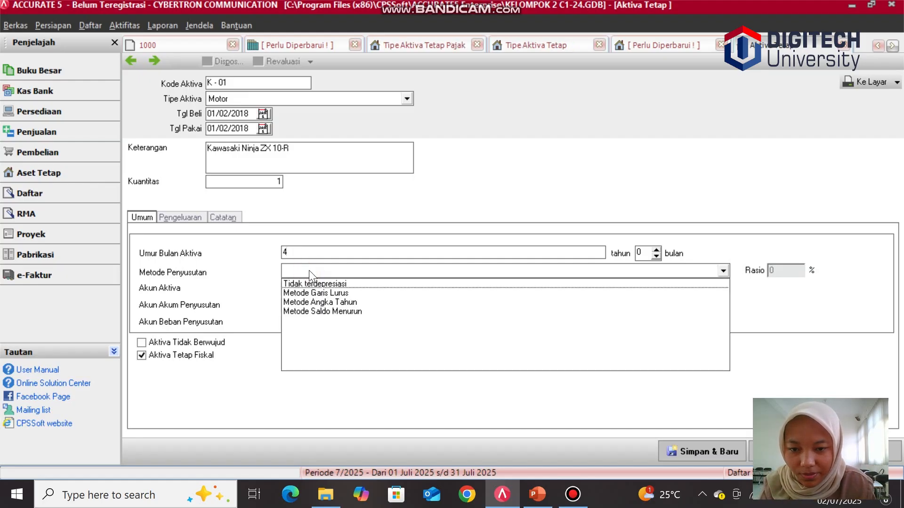
left_click(314, 293)
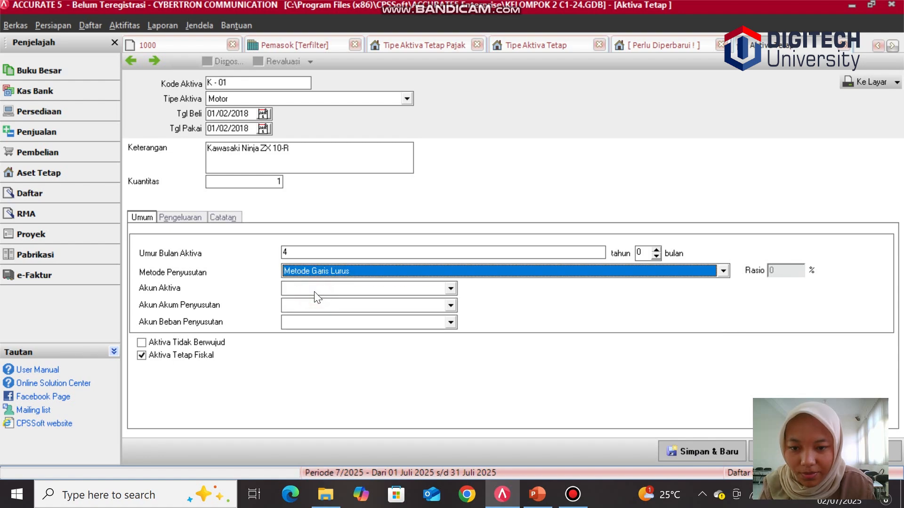
Step: Choose Kendaraan as the asset account and Akumulasi Penyusutan Kendaraan as the accumulated depreciation account
left_click(451, 288)
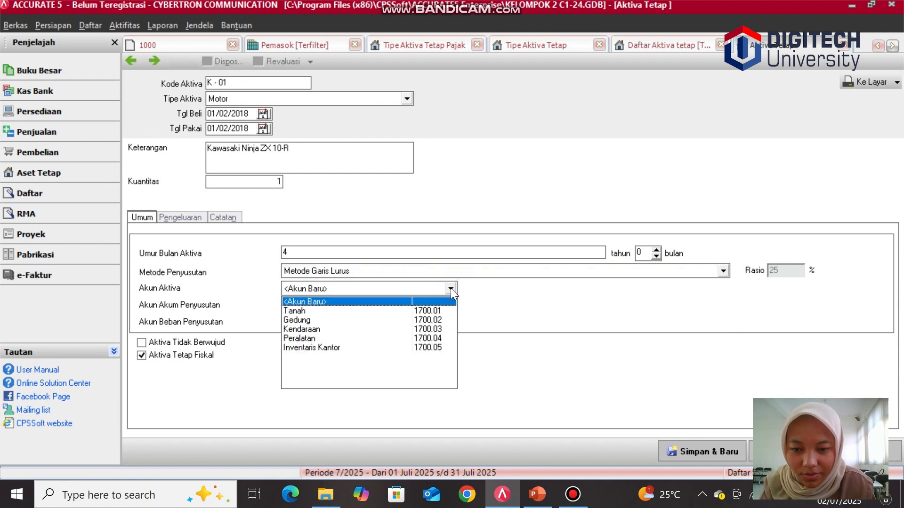
left_click(423, 329)
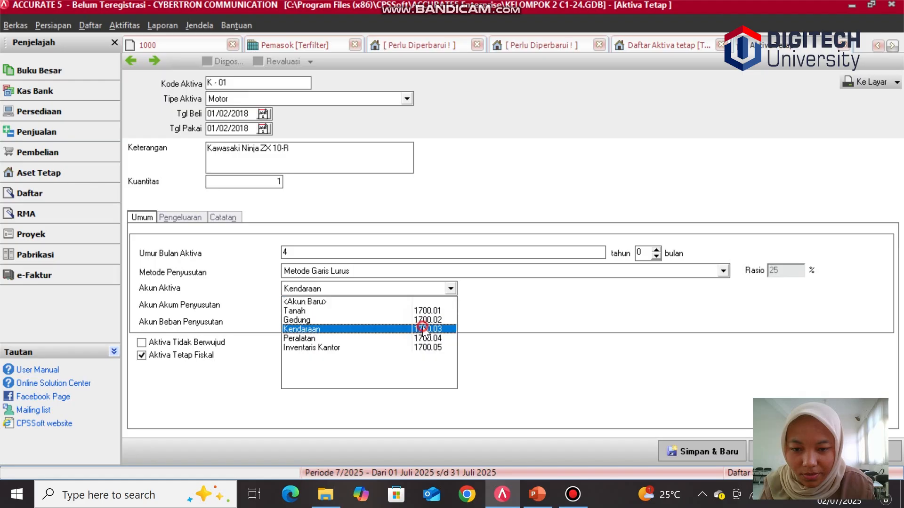
left_click(451, 305)
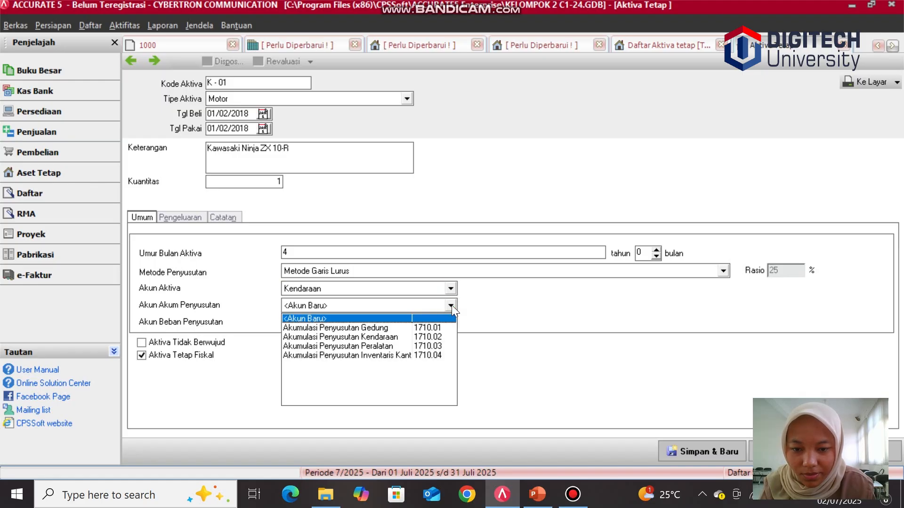
left_click(381, 337)
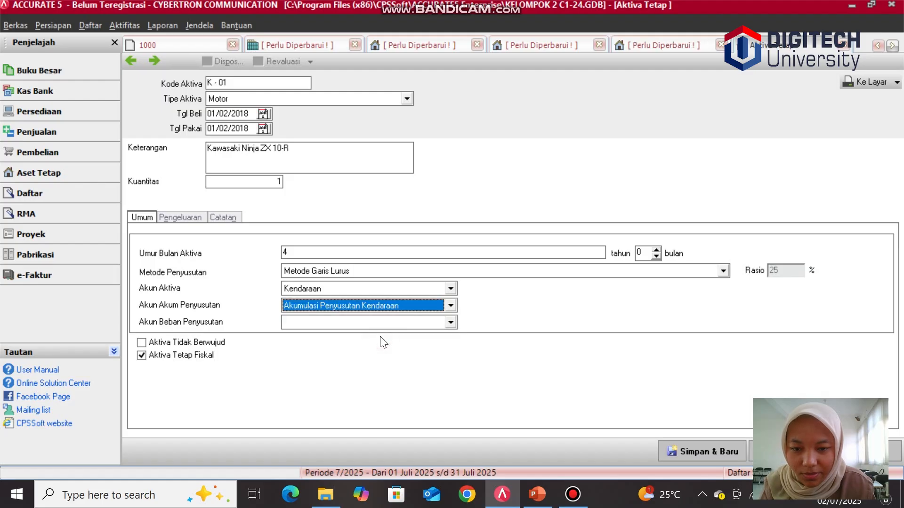
Step: Choose Biaya Penyusutan Kendaraan as the depreciation expense account
left_click(456, 322)
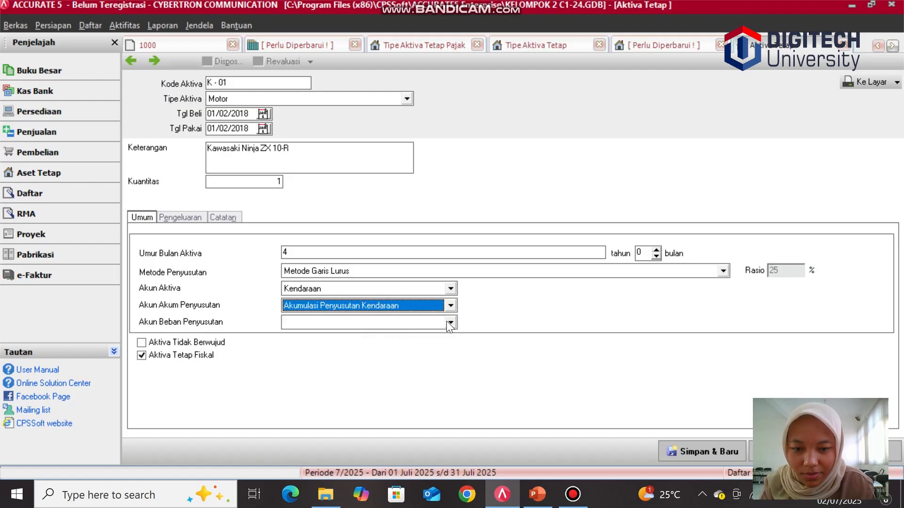
left_click(449, 323)
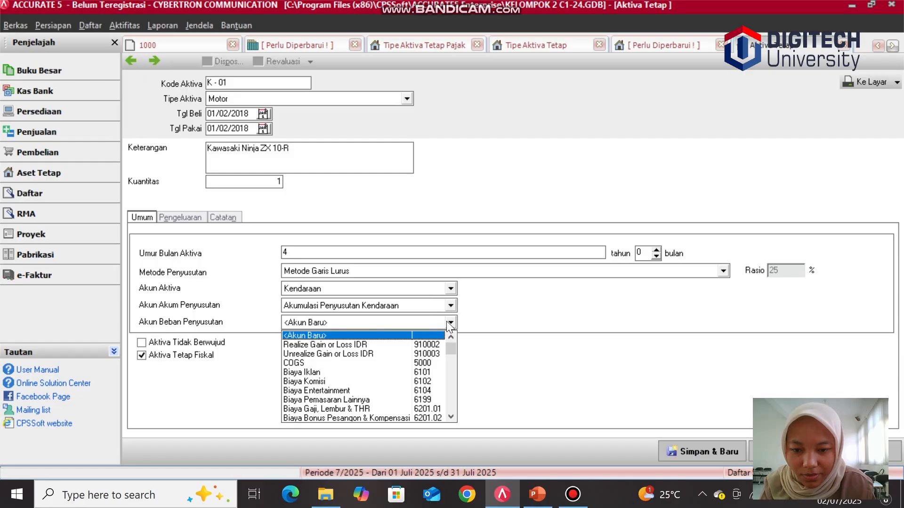
left_click(454, 348)
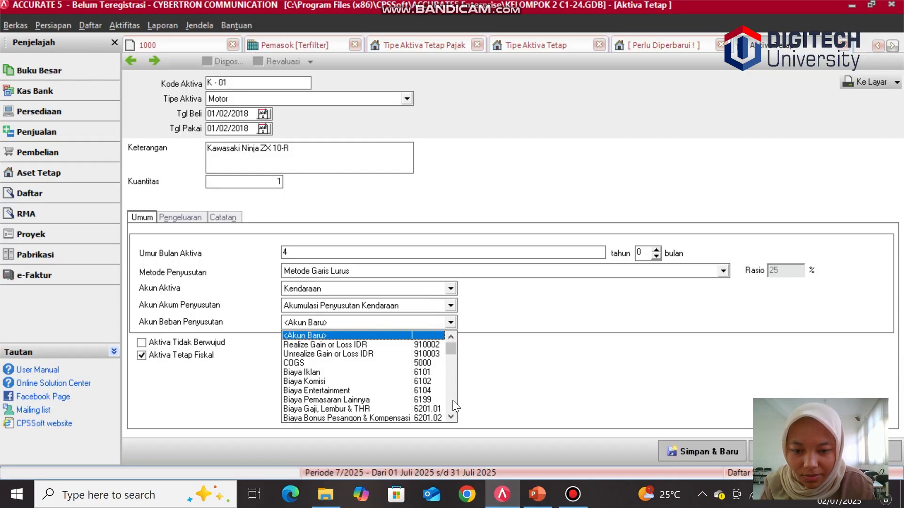
left_click(451, 417)
left_click(451, 417)
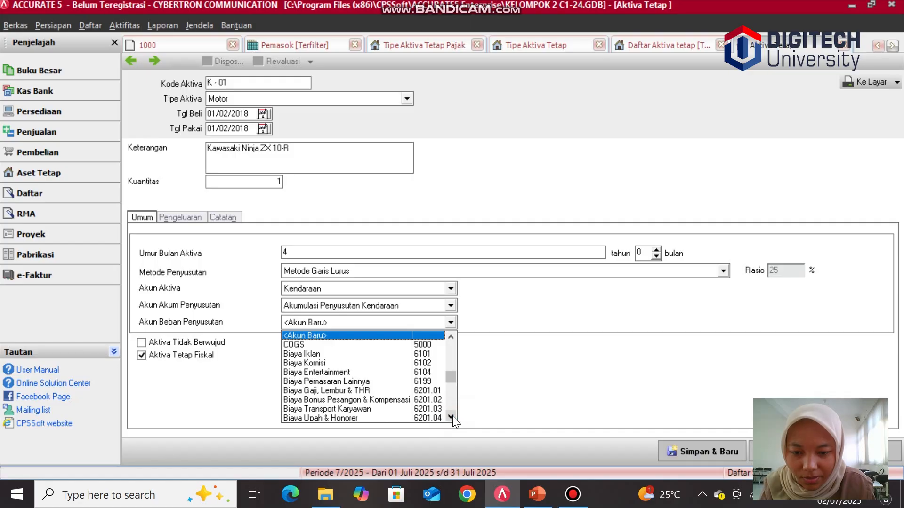
left_click(451, 416)
left_click(451, 416)
left_click(451, 416)
left_click(451, 417)
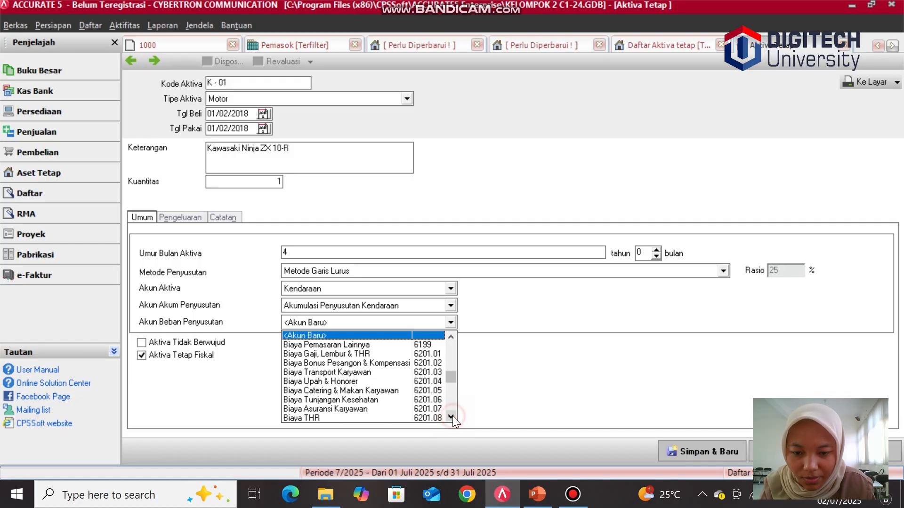
left_click(451, 416)
left_click(451, 417)
left_click(451, 416)
left_click(451, 417)
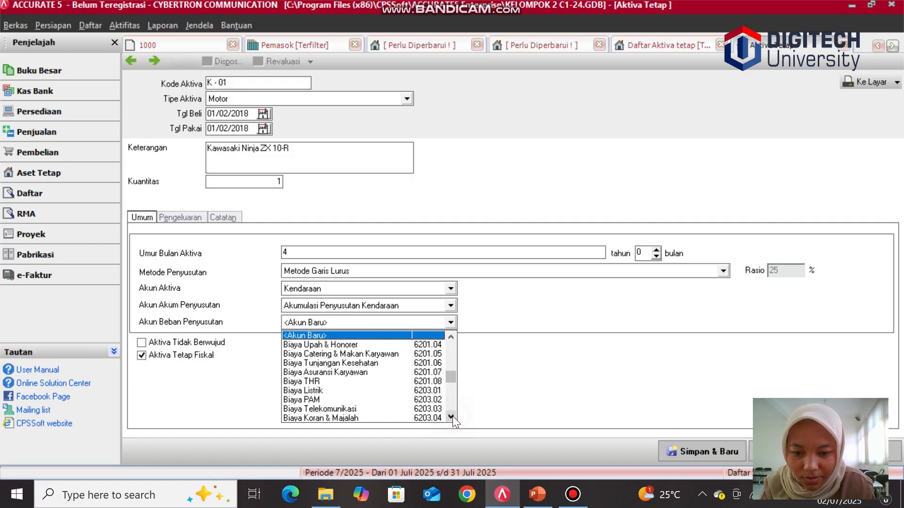
left_click(451, 416)
left_click(451, 416)
left_click(451, 417)
left_click(451, 417)
left_click(451, 416)
left_click(451, 416)
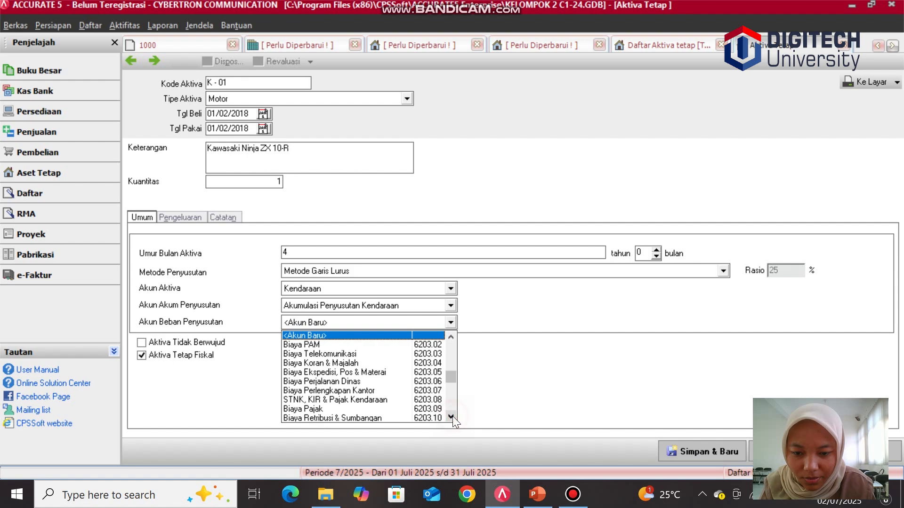
left_click(451, 416)
left_click(451, 417)
left_click(451, 417)
left_click(451, 416)
left_click(451, 416)
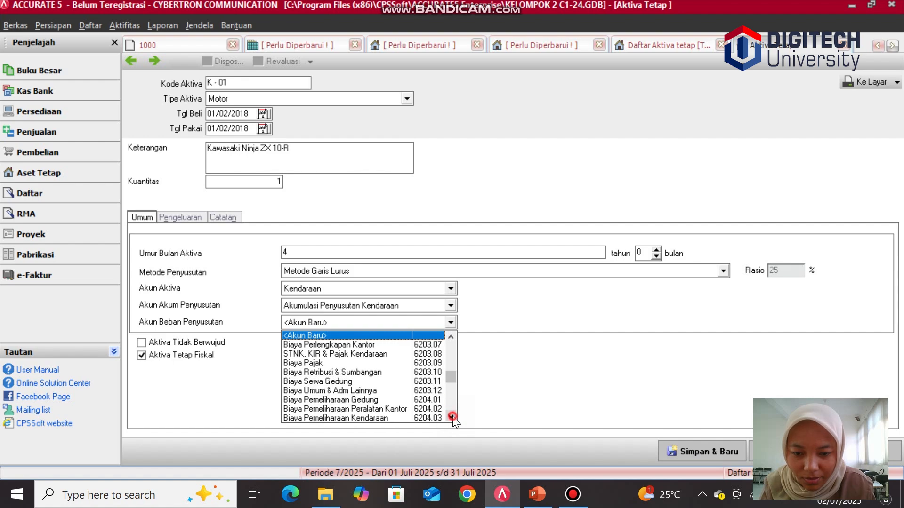
left_click(451, 417)
left_click(451, 417)
left_click(385, 418)
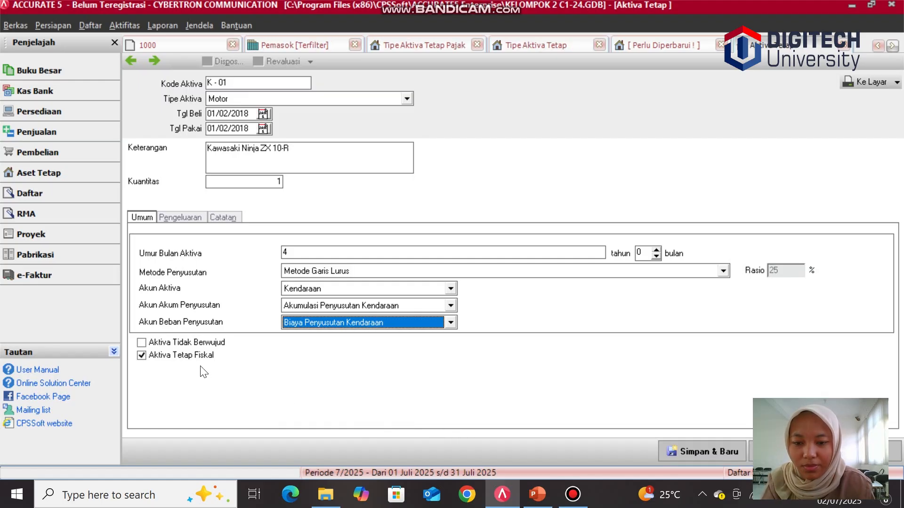
Step: Add an expenditure line for the motorbike on account 310001 OPENING BALANCE EQUITY
left_click(142, 357)
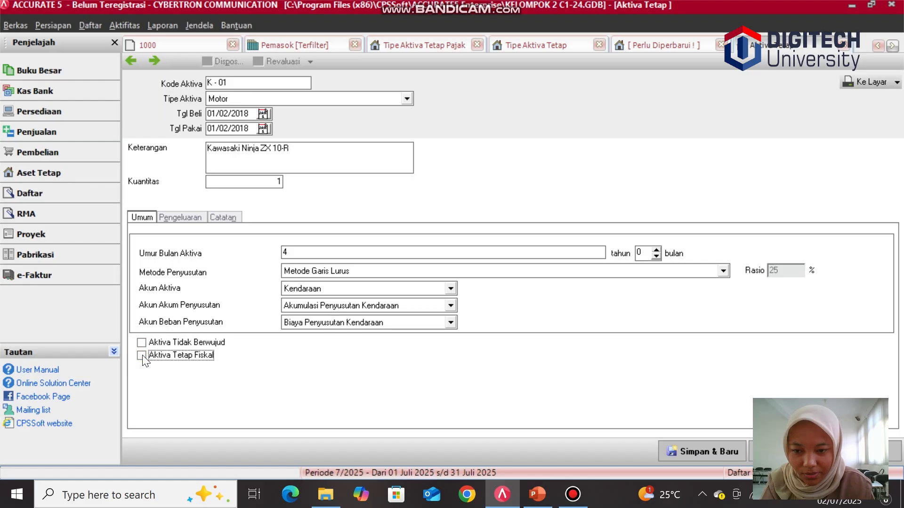
left_click(142, 355)
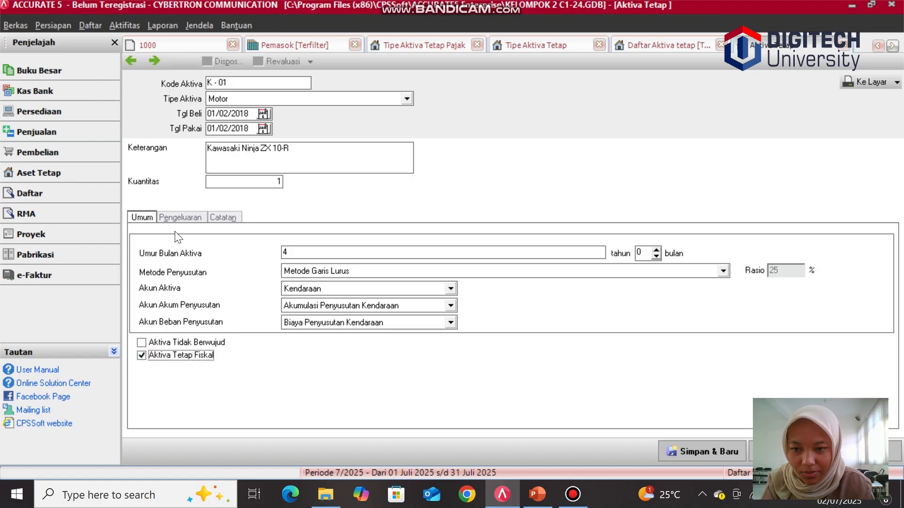
left_click(179, 216)
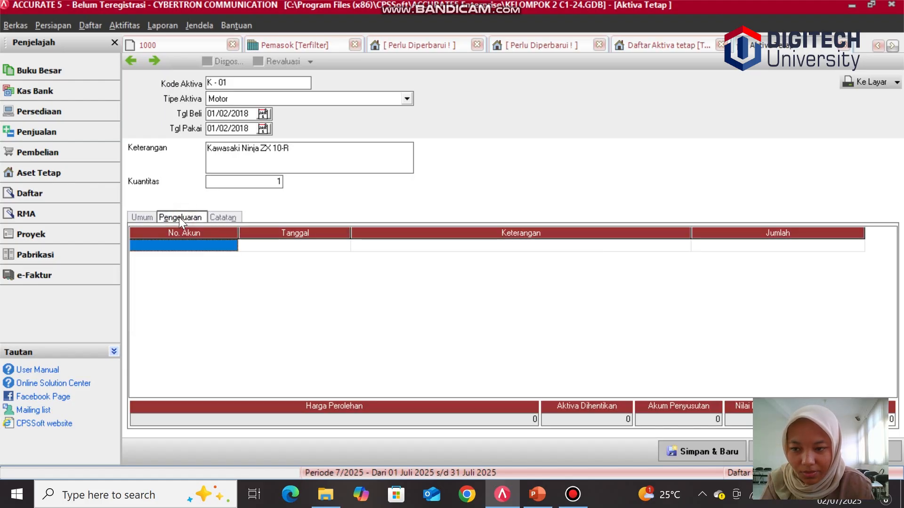
left_click(190, 244)
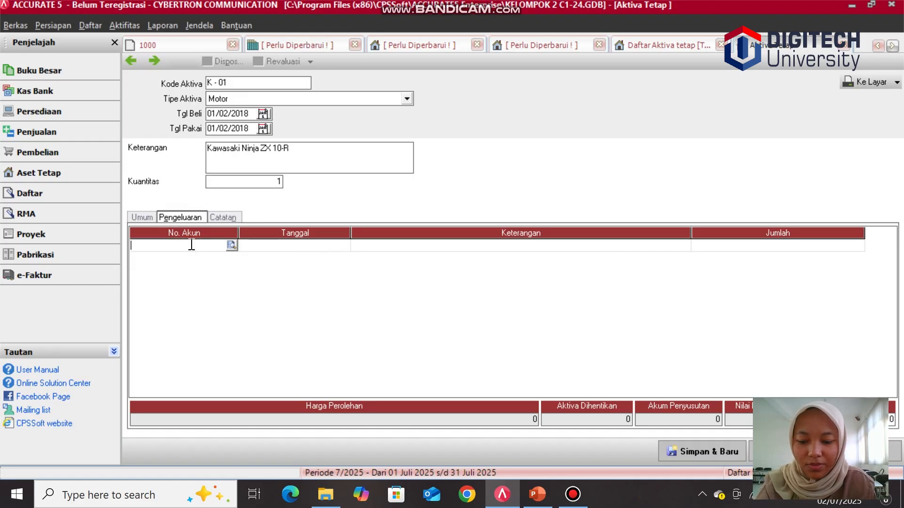
left_click(232, 245)
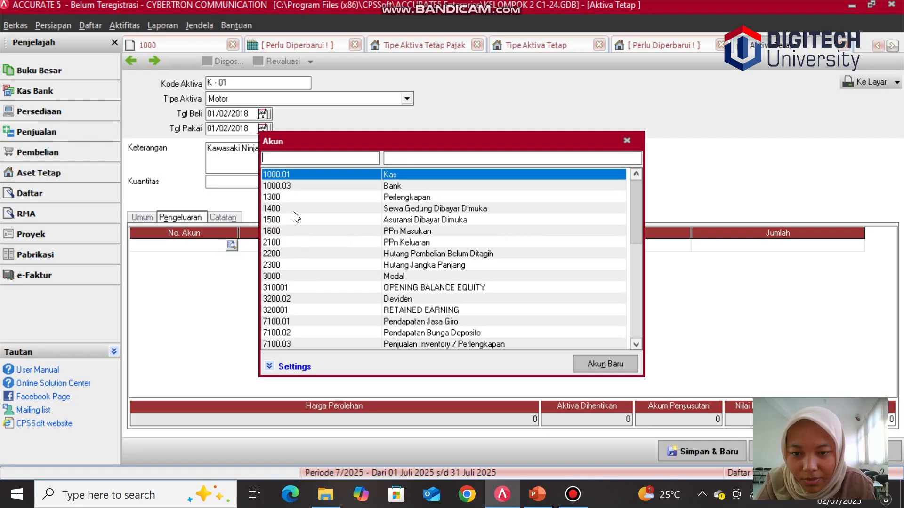
double_click(297, 288)
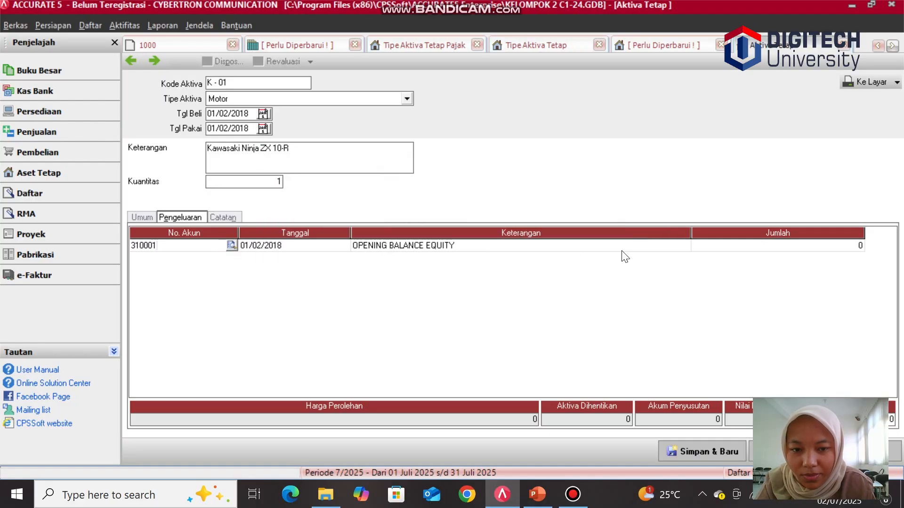
Step: Enter 480.000.000 as the expenditure amount and save the asset
left_click(714, 244)
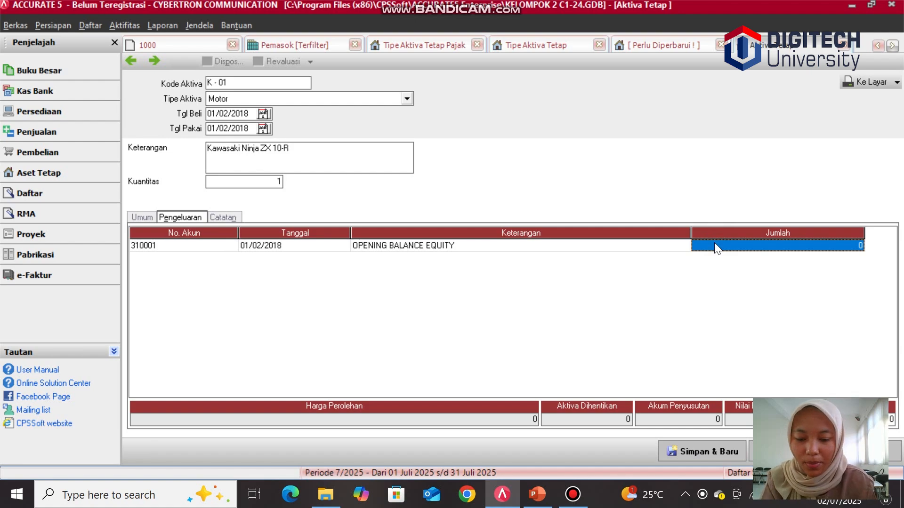
type("4")
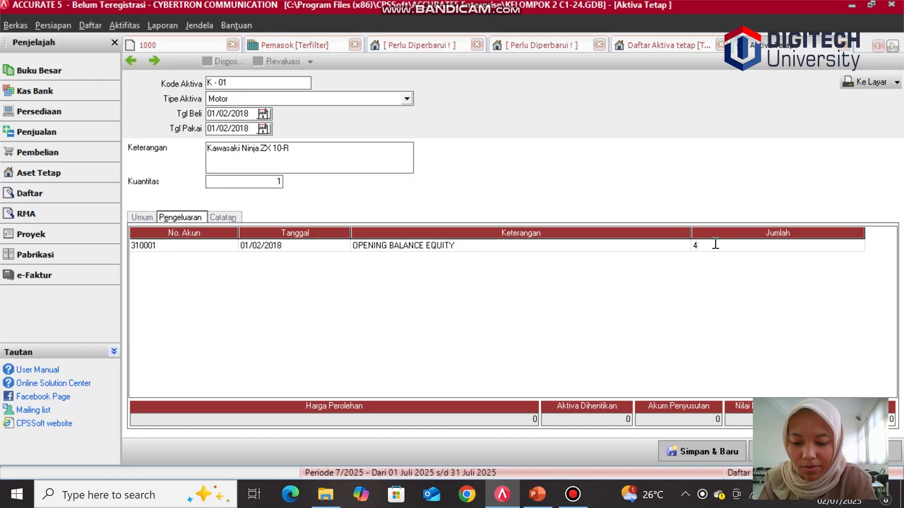
type("80000000")
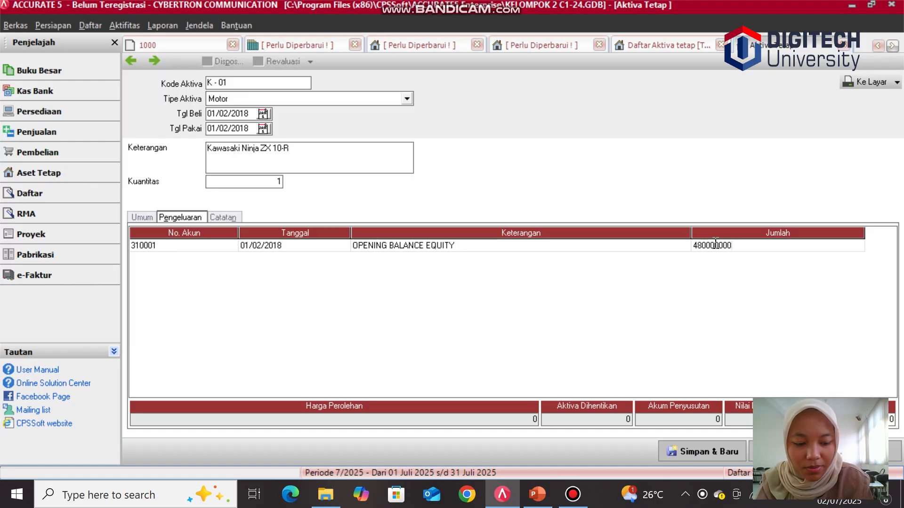
key("Return")
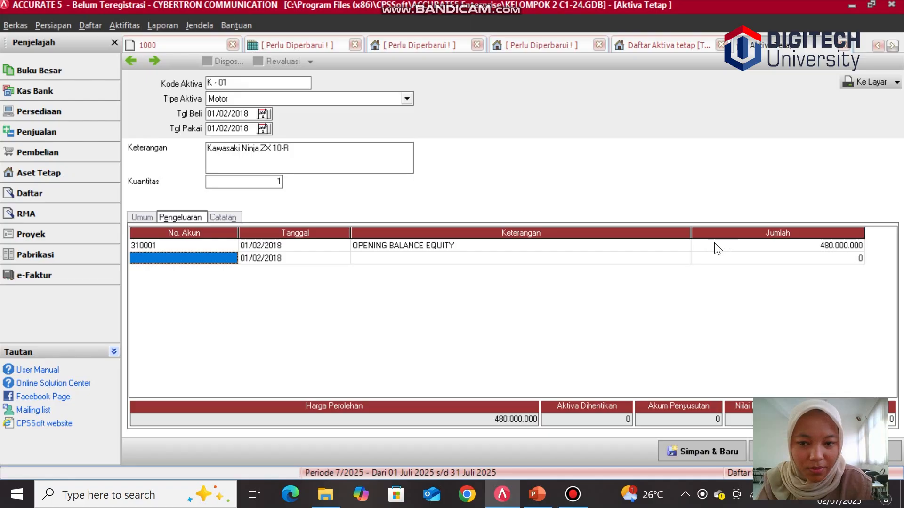
left_click(689, 458)
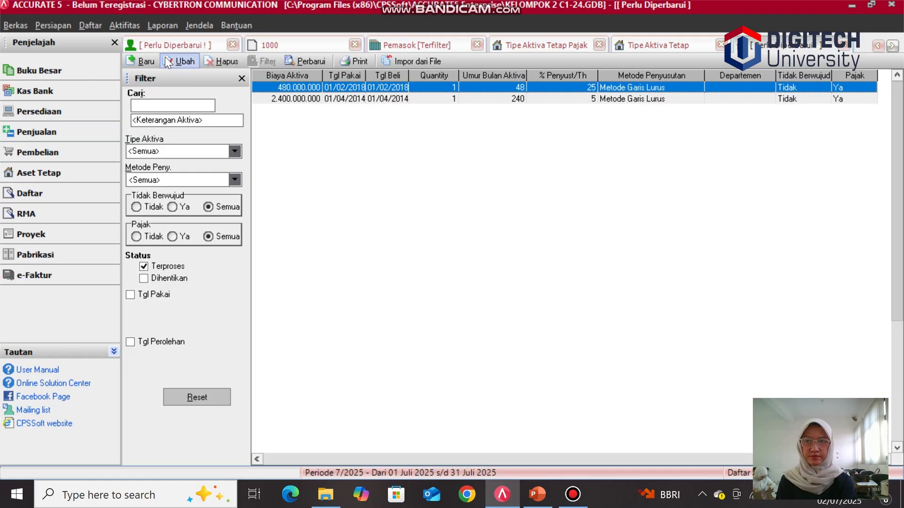
Step: Run the month-end process for the December 2022 period
left_click(135, 24)
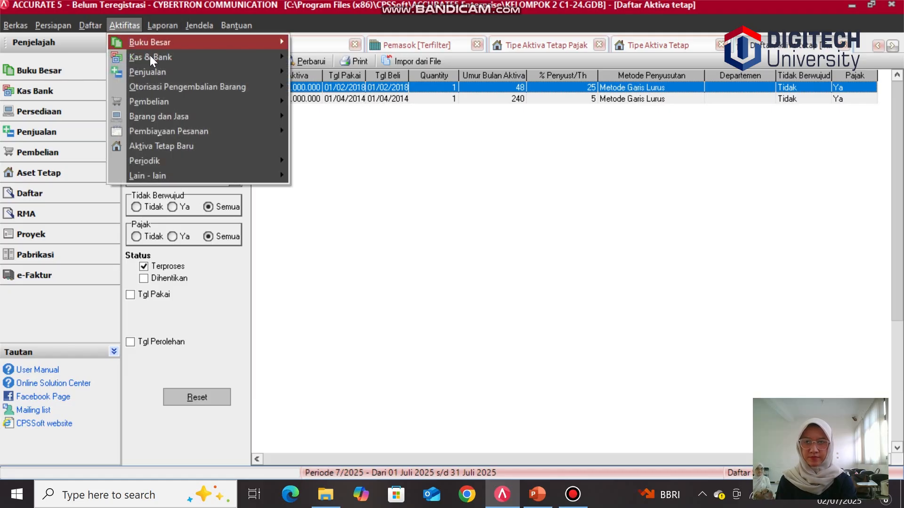
mouse_move(164, 162)
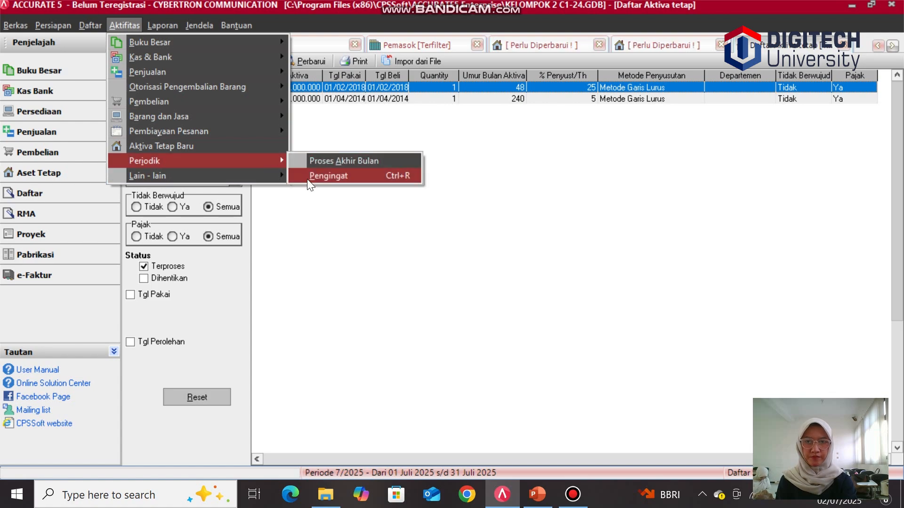
left_click(317, 160)
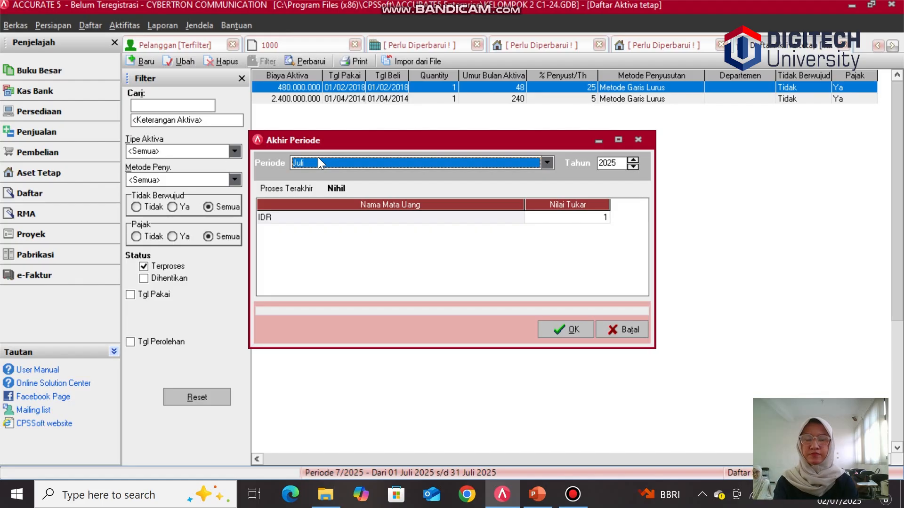
left_click(548, 162)
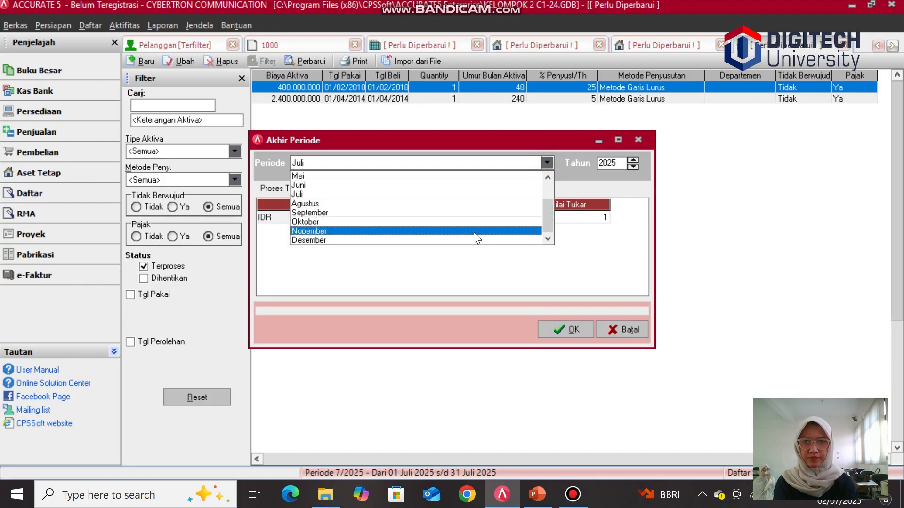
left_click(470, 240)
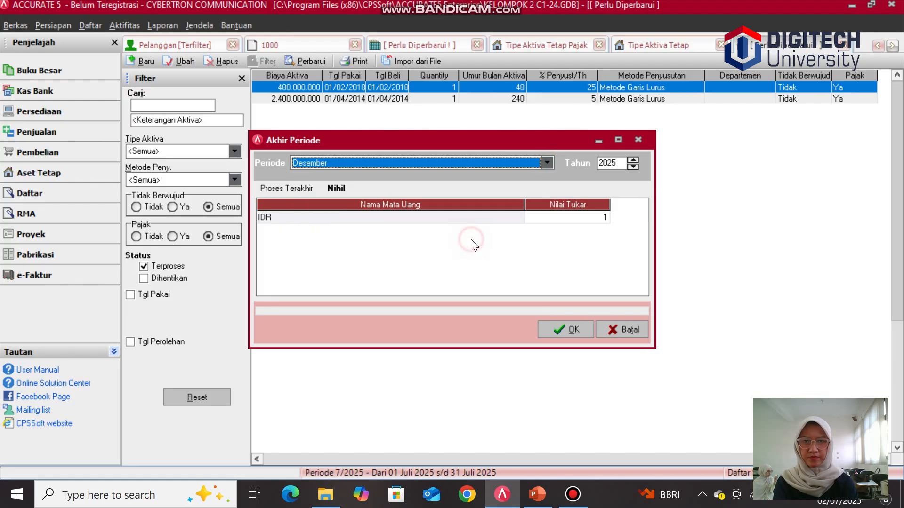
left_click(634, 165)
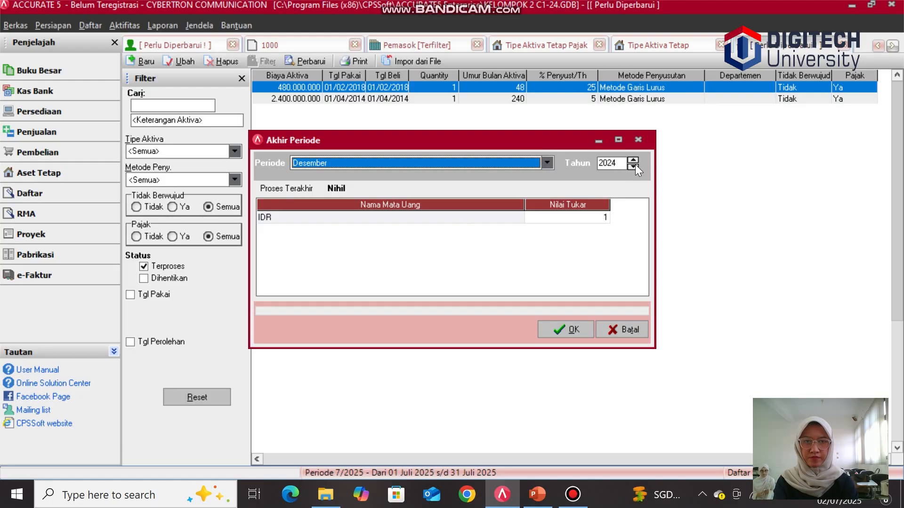
left_click(635, 164)
left_click(634, 165)
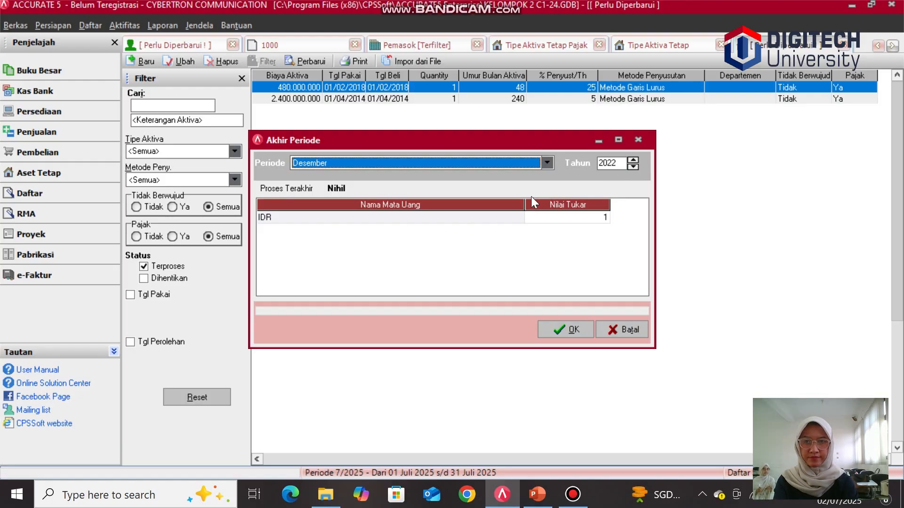
left_click(556, 335)
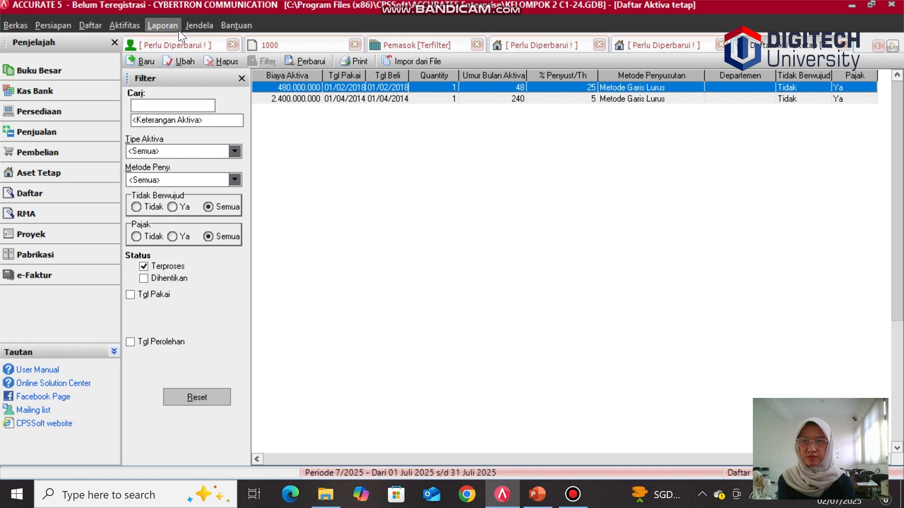
Step: Open a new general journal voucher and set its date to 31/12/2023
left_click(107, 72)
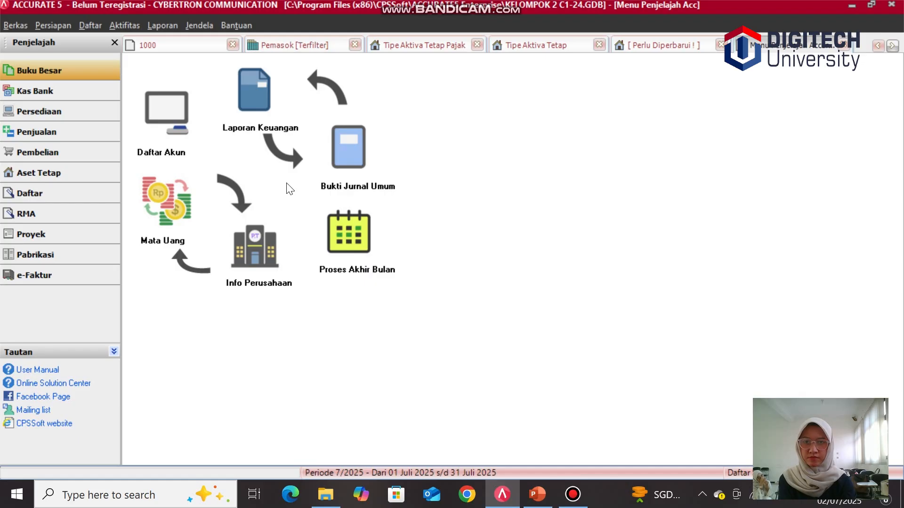
left_click(351, 159)
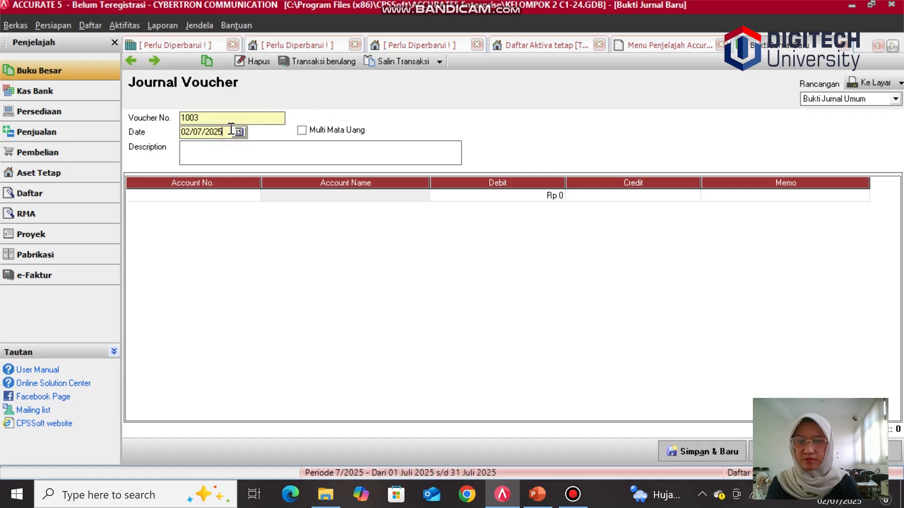
key("BackSpace")
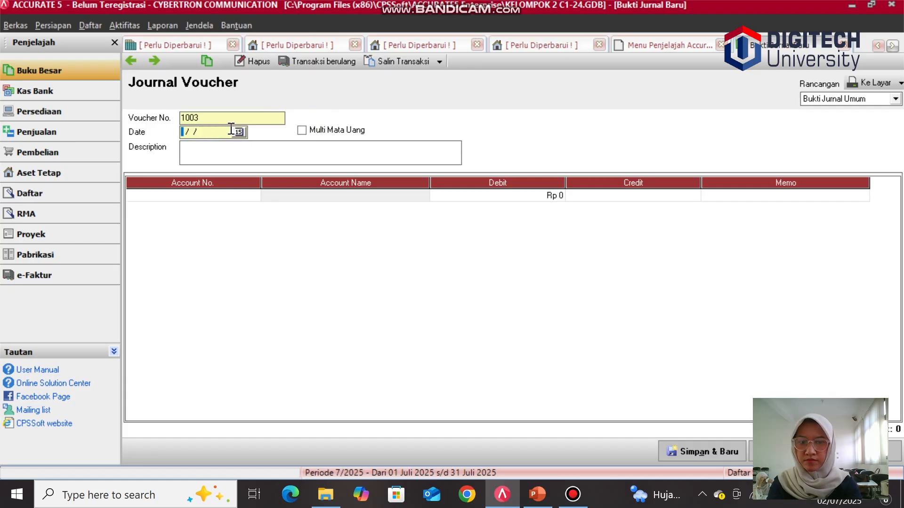
type("31/ /")
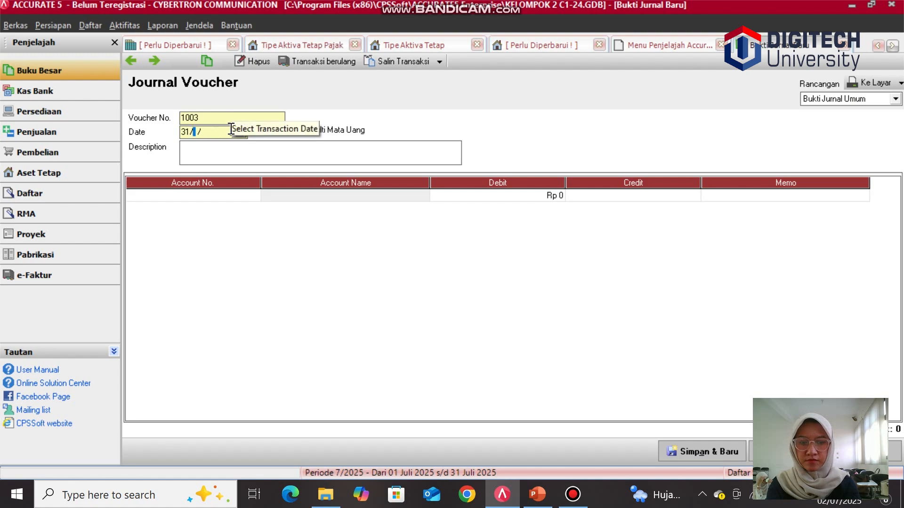
type("12")
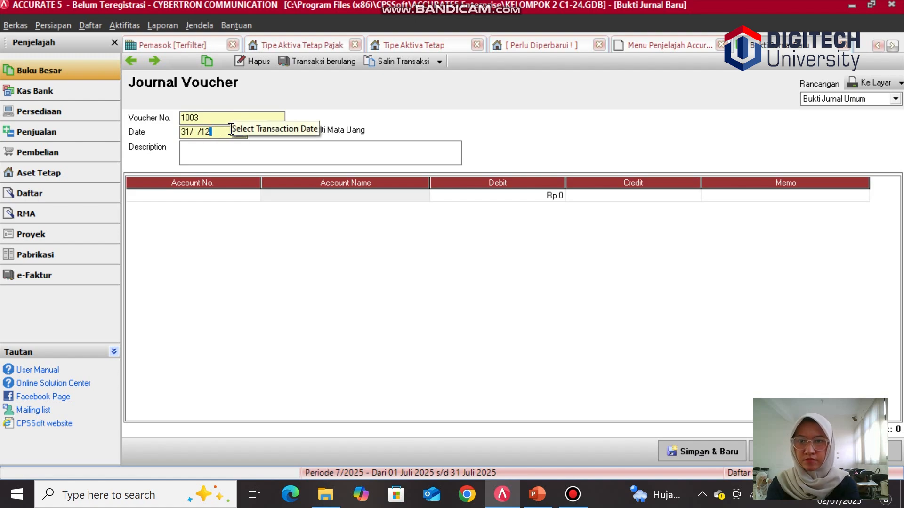
key("BackSpace")
key("BackSpace")
key("BackSpace")
key("BackSpace")
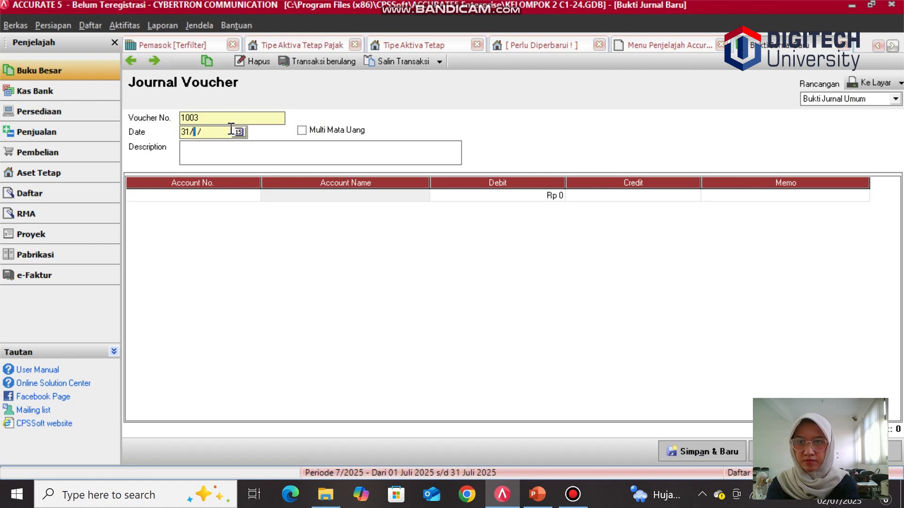
type("12/20")
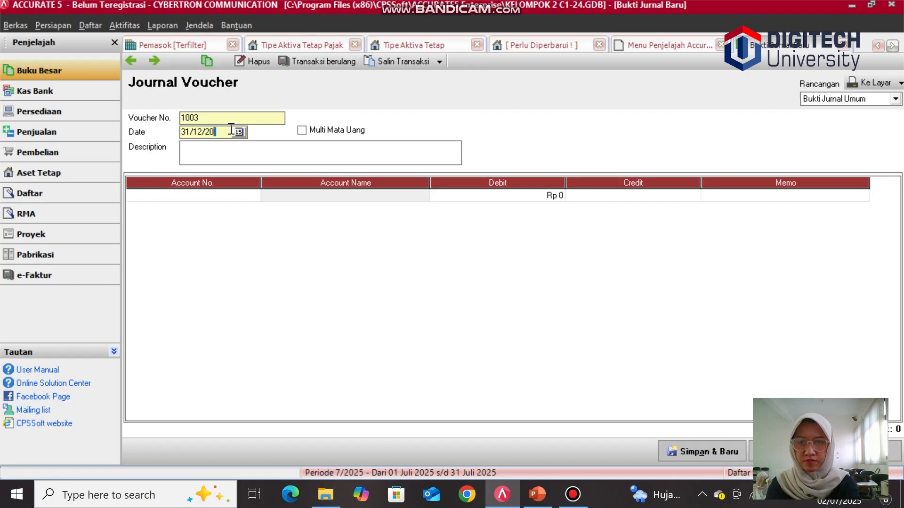
type("23")
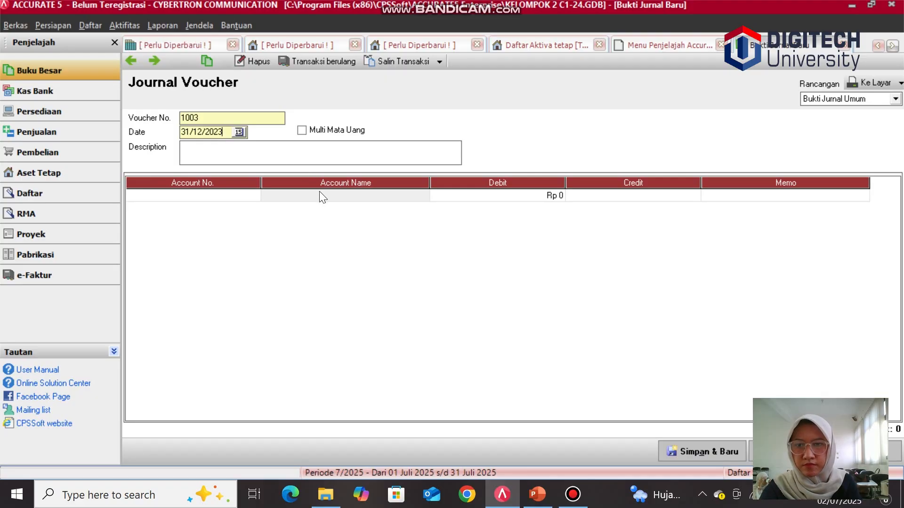
Step: Enter the voucher description Reklasifikasi "OPENING BALANCEE QUITY" menjadi "RETAINED E…
left_click(240, 194)
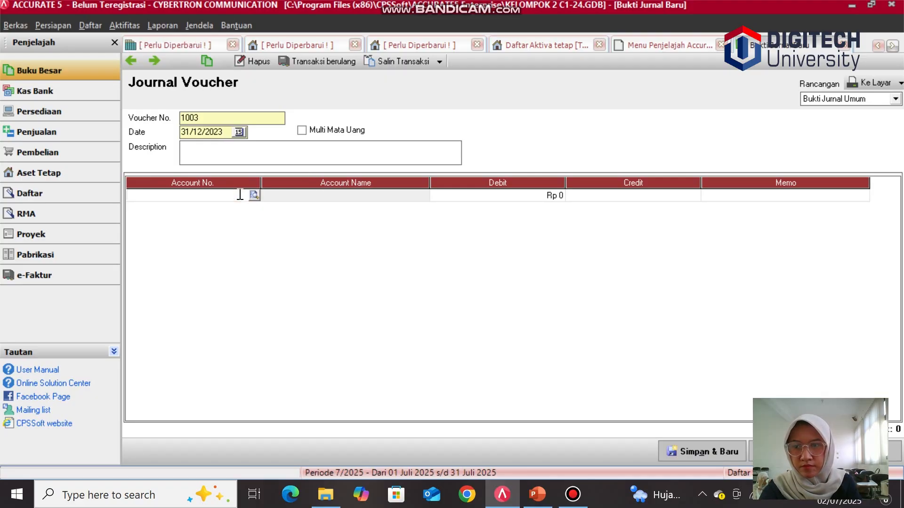
left_click(219, 146)
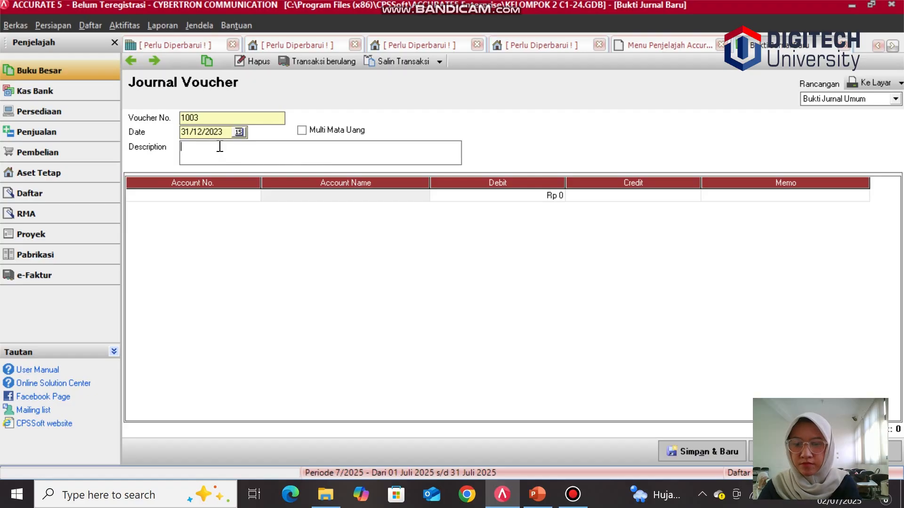
type("rE")
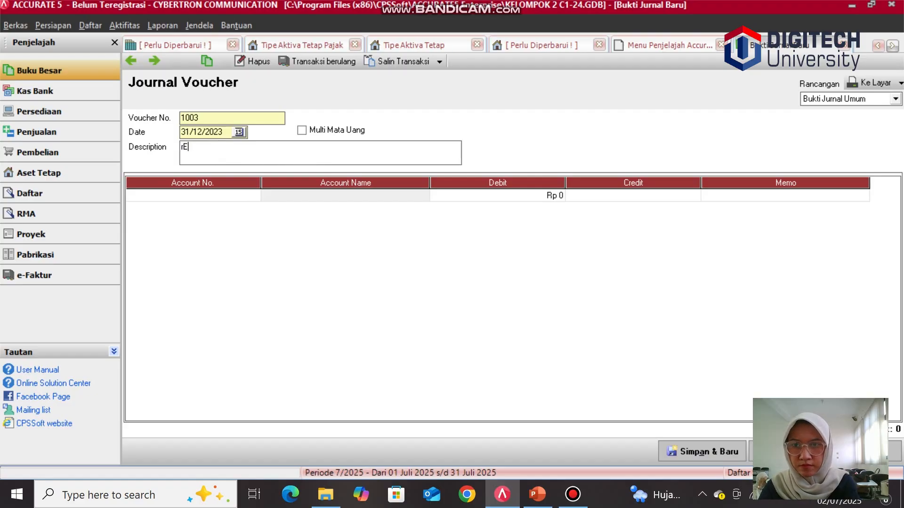
key("BackSpace")
key("BackSpace")
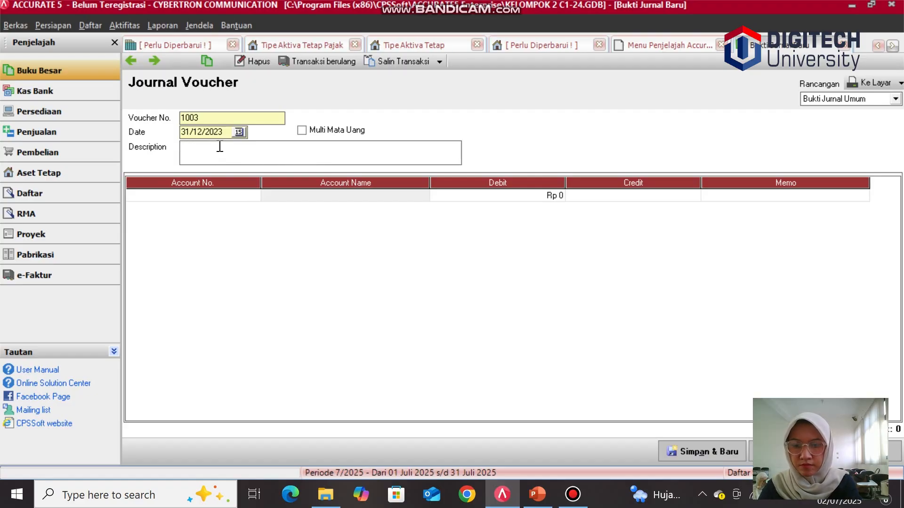
type("Rek")
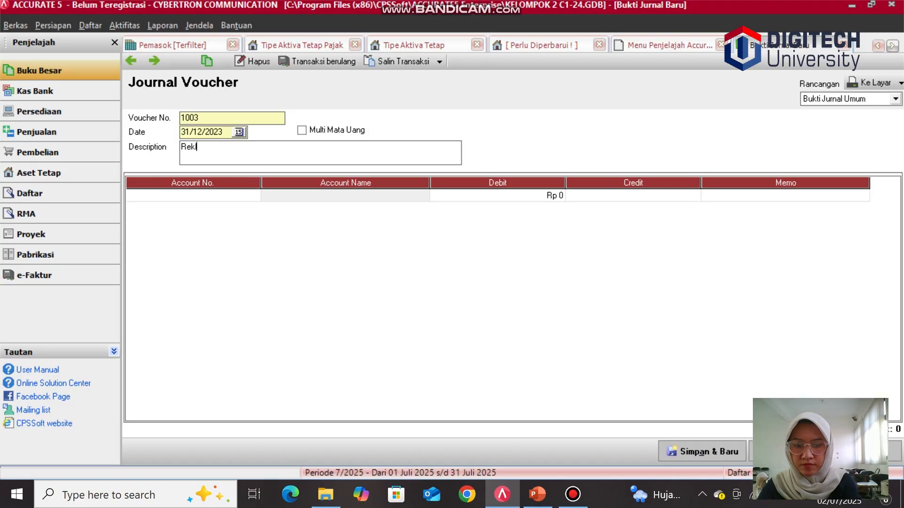
type("la")
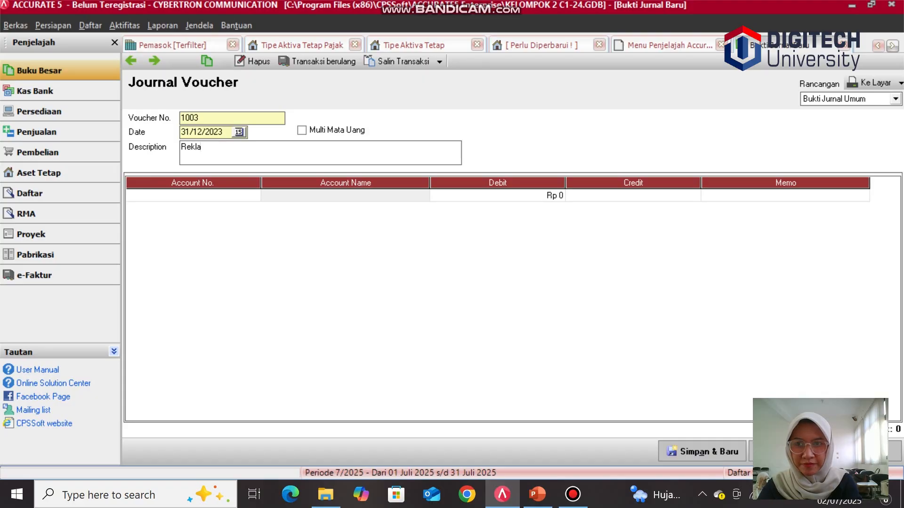
type("sifikasi")
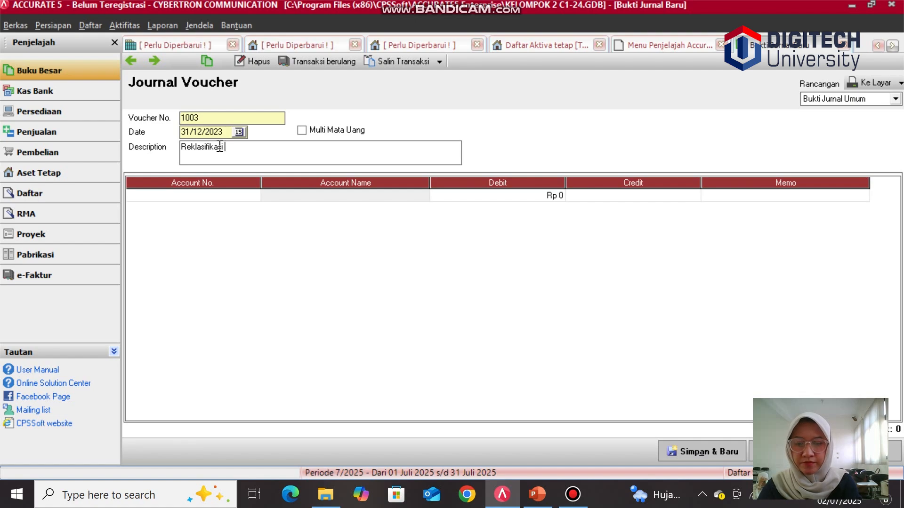
type(" \"")
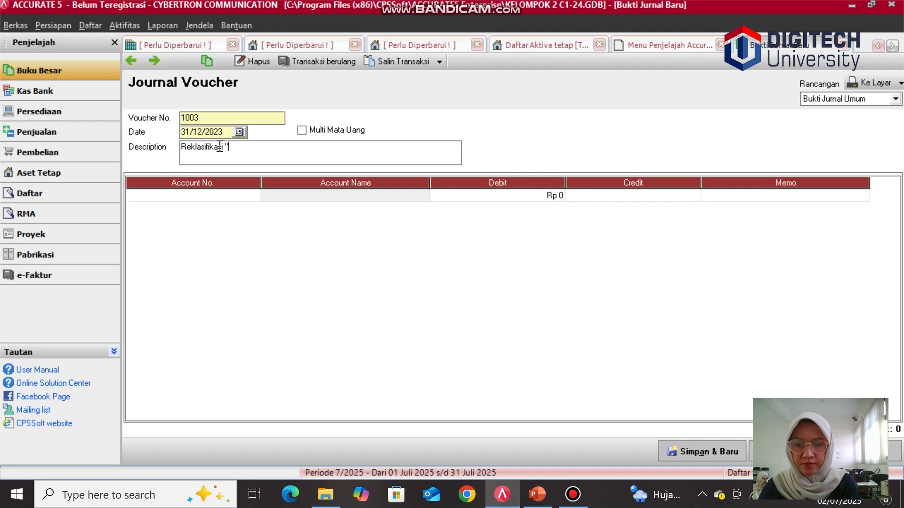
type("OPEN")
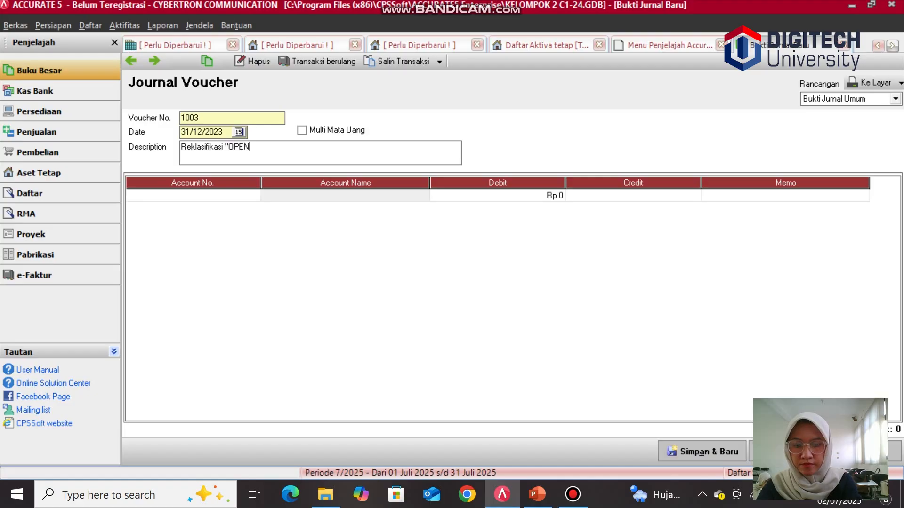
type("ING B")
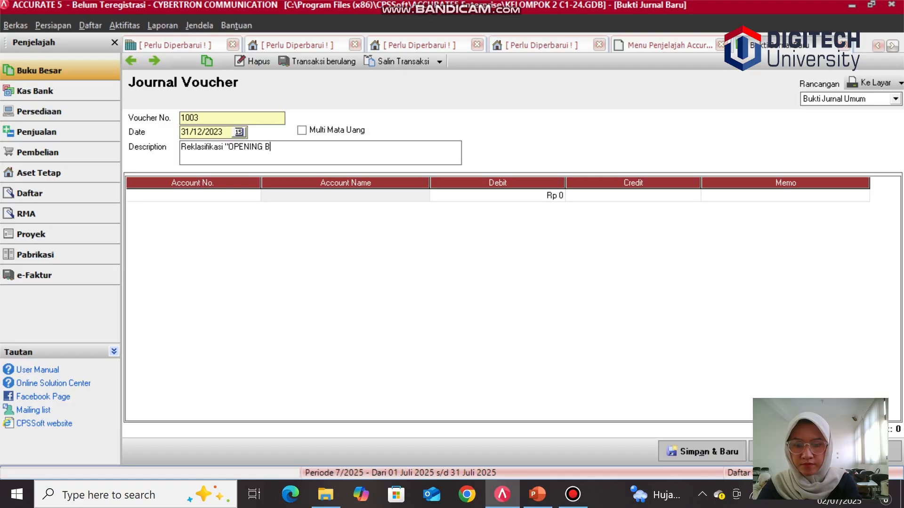
type("ALANCEE QUITY")
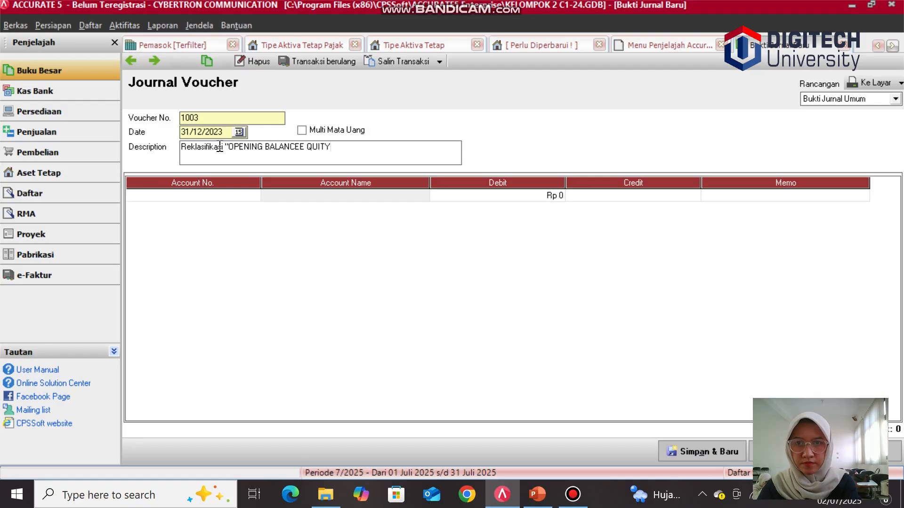
type("\"")
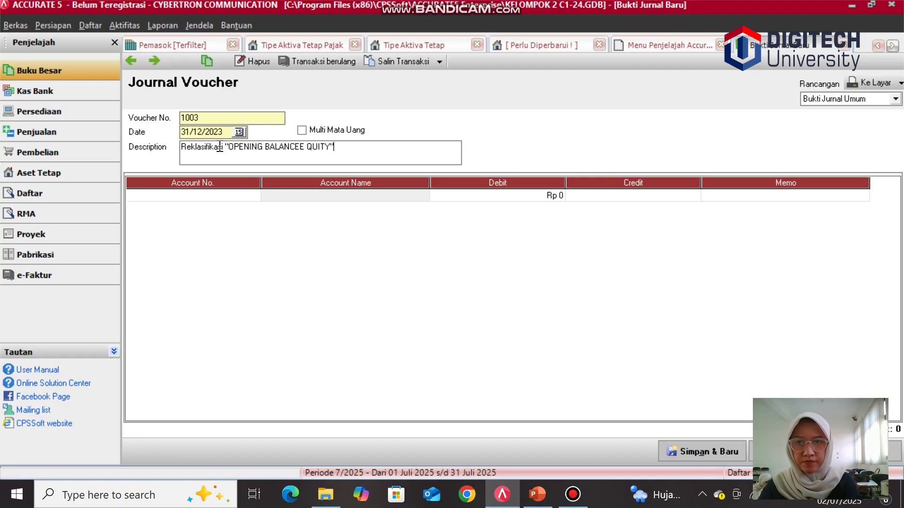
type(" men")
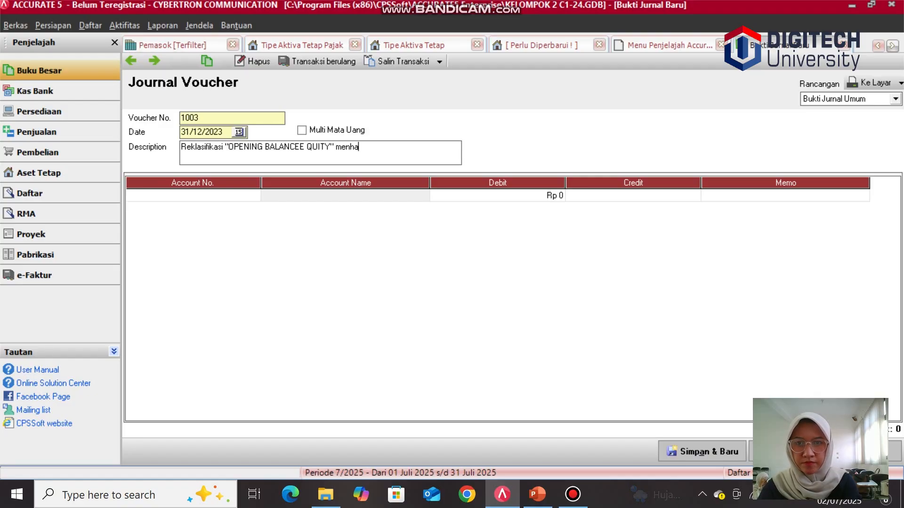
type("ja")
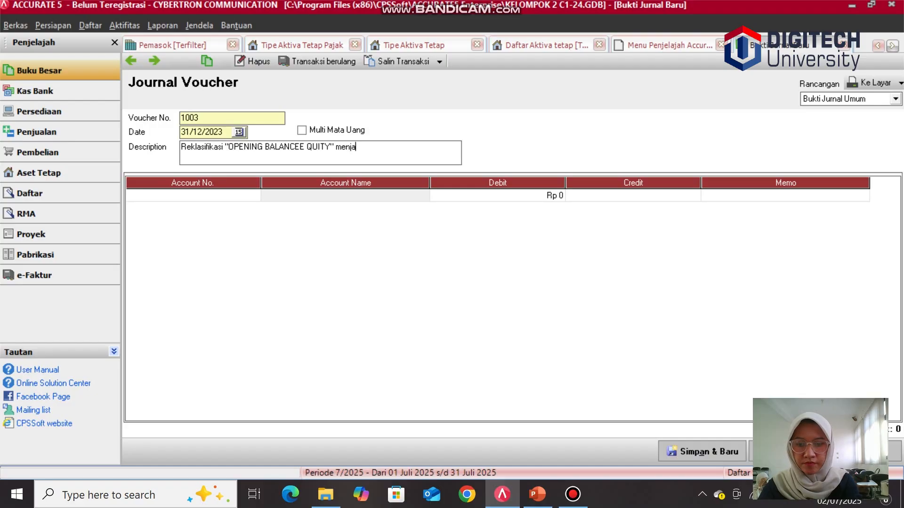
type("di \"")
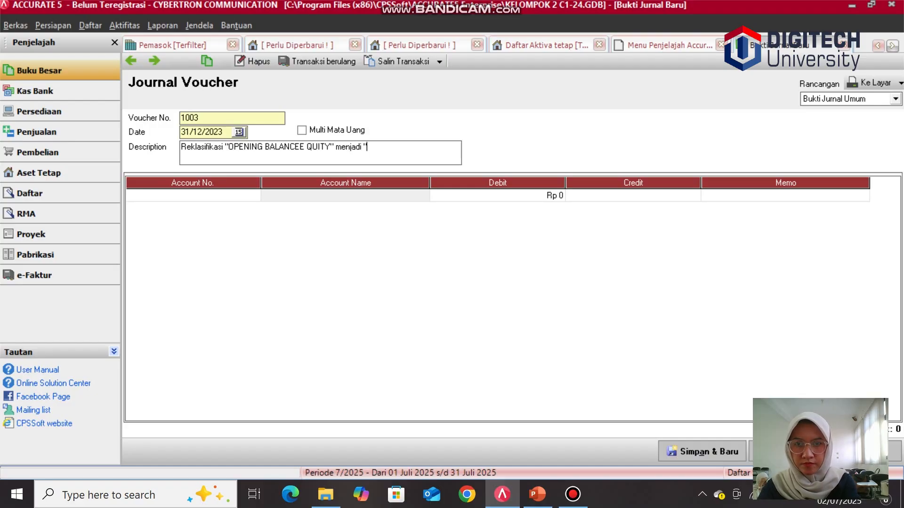
type("RE")
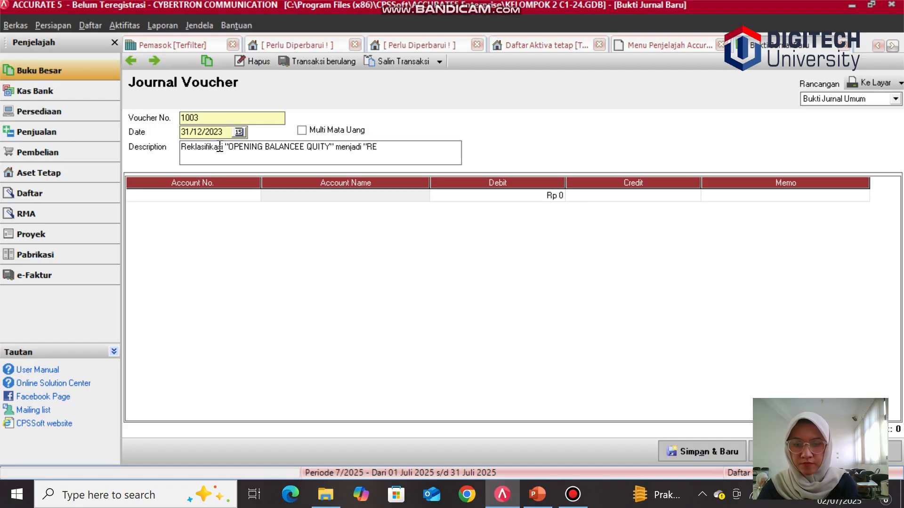
type("TAIN")
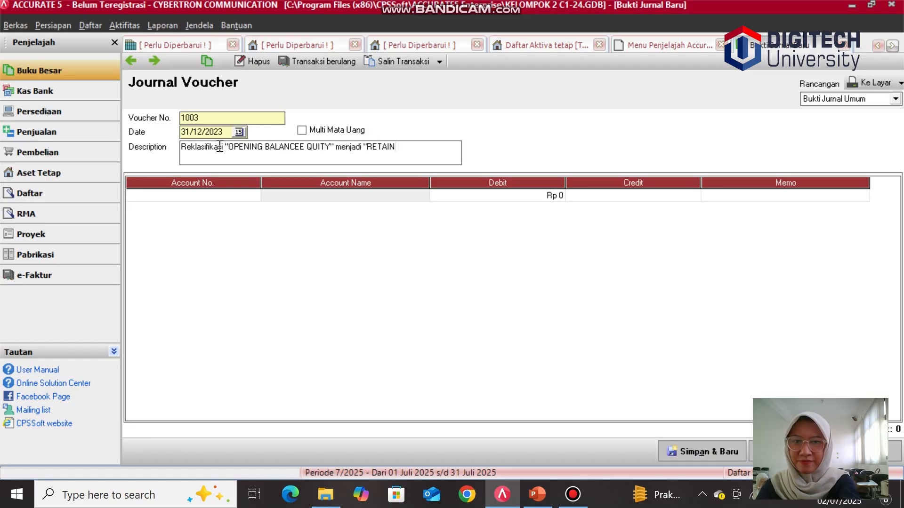
type("ED ")
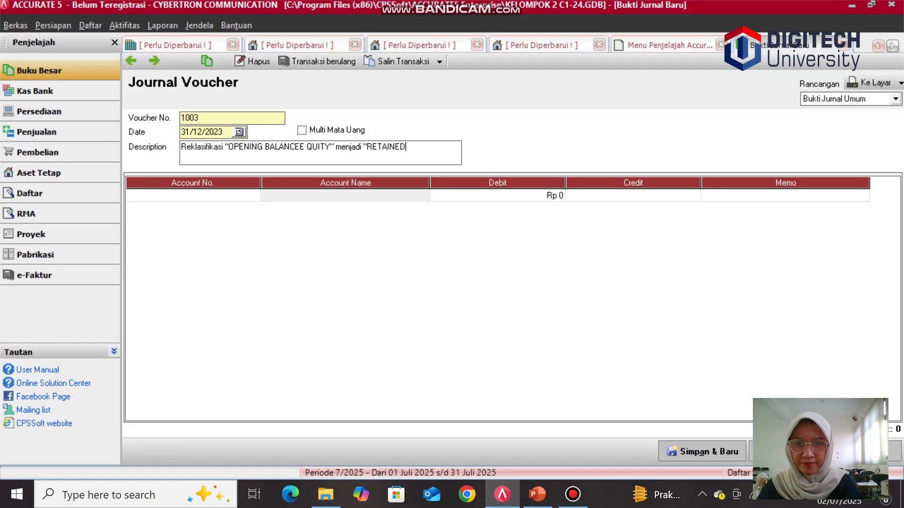
type("E")
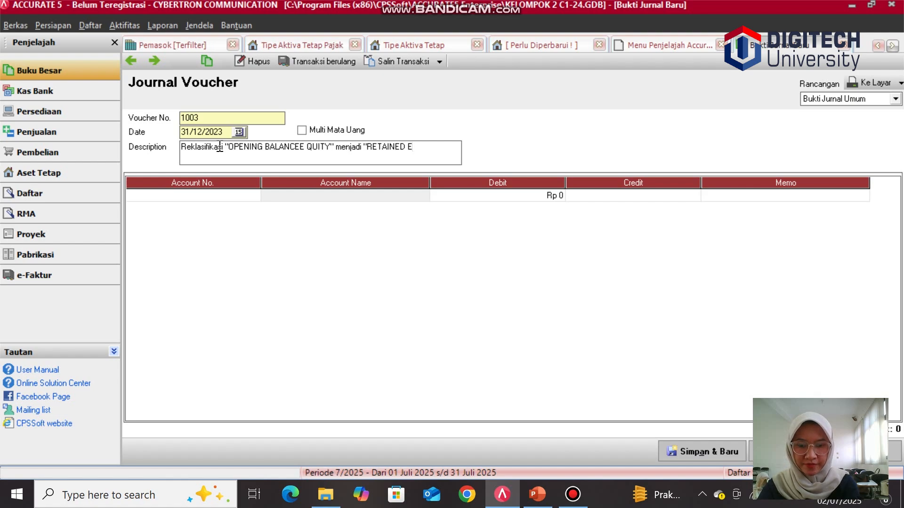
type("ARNING")
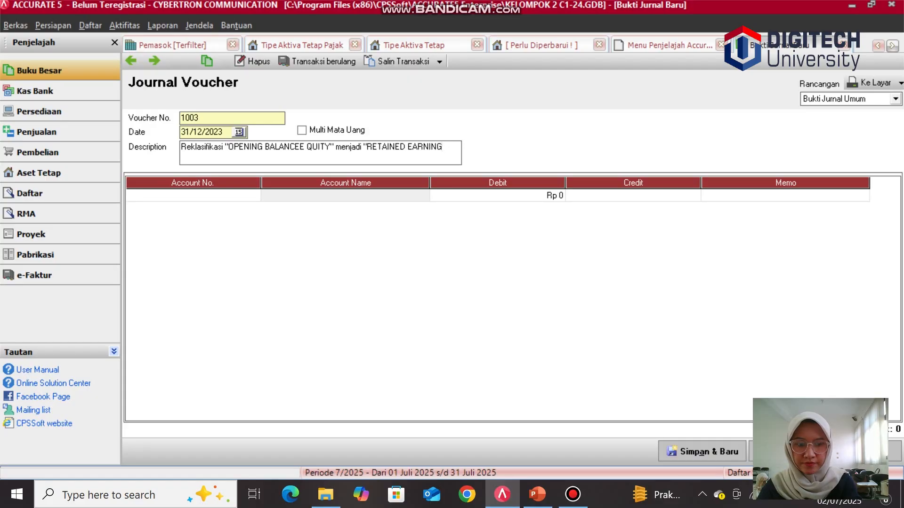
type("\"")
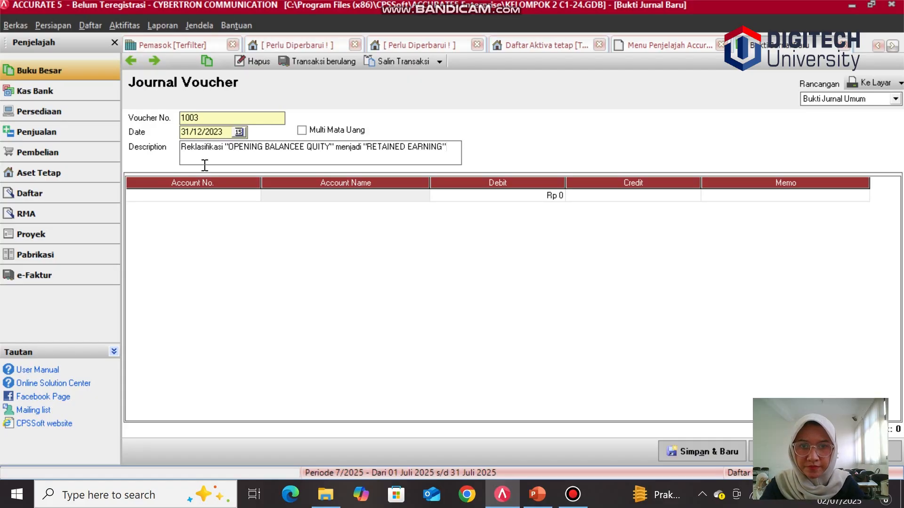
Step: Complete the voucher description so it ends with "RETAINED EARNINGS"
key("BackSpace")
type("S\"")
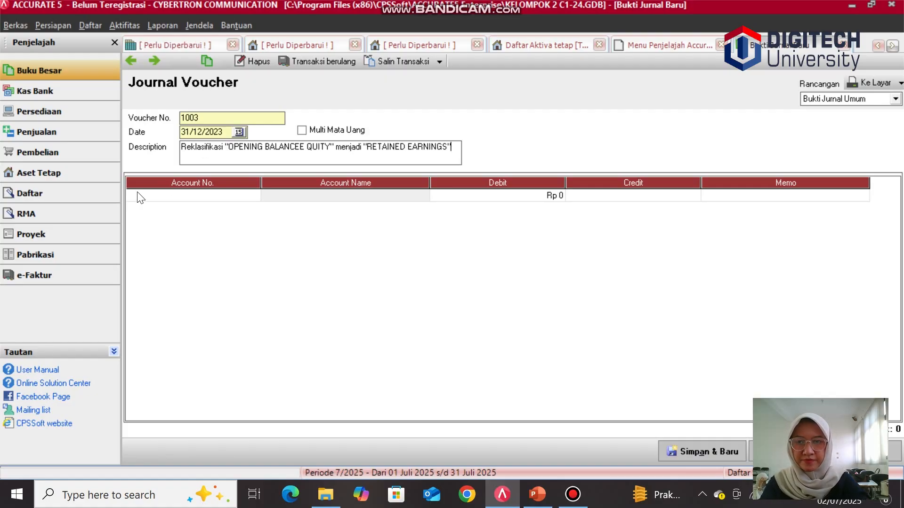
Step: Browse the account lookup list for the first journal line to find the equity accounts
left_click(170, 193)
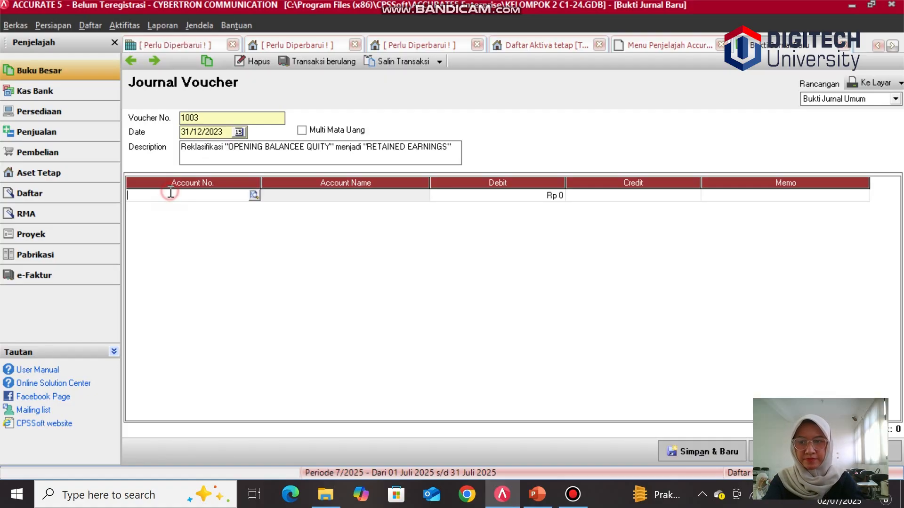
left_click(254, 196)
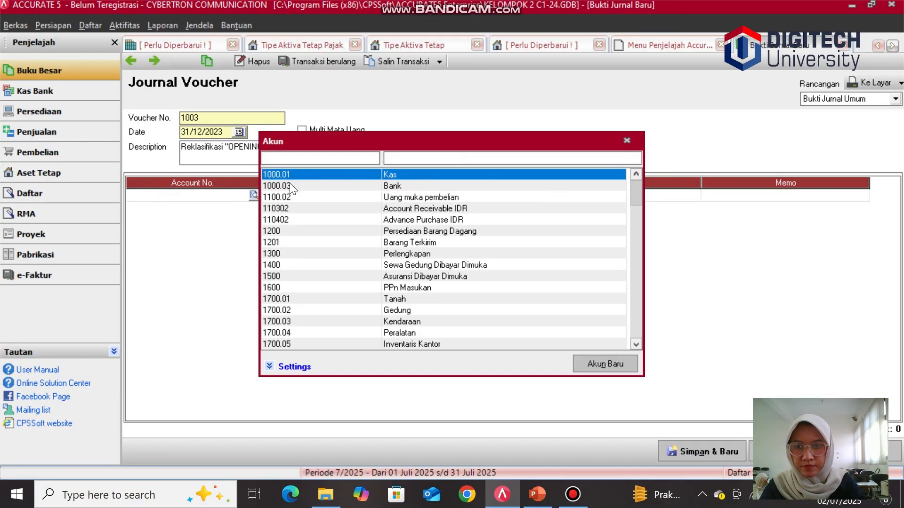
left_click(637, 341)
left_click(637, 340)
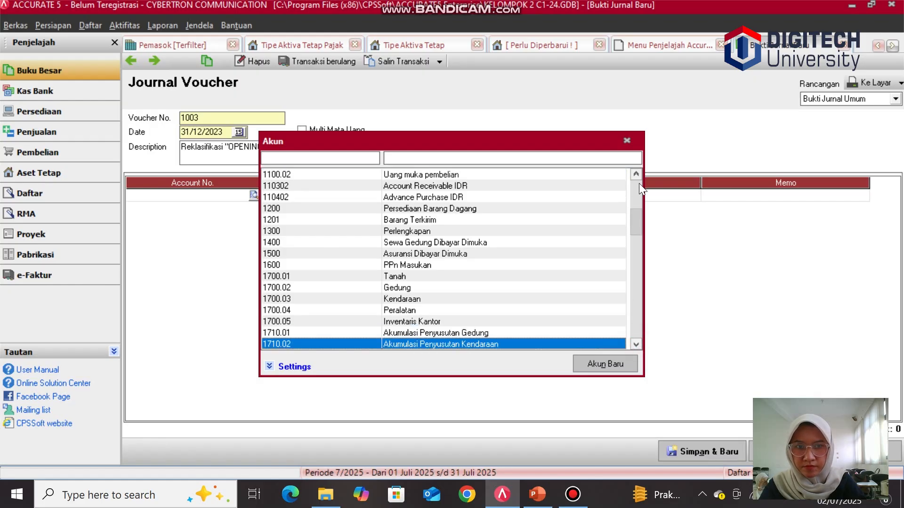
left_click(639, 220)
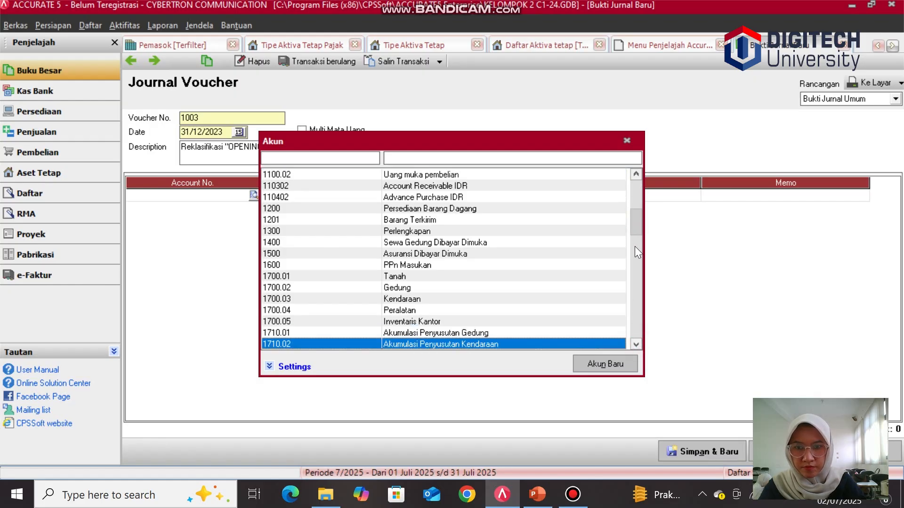
left_click(634, 244)
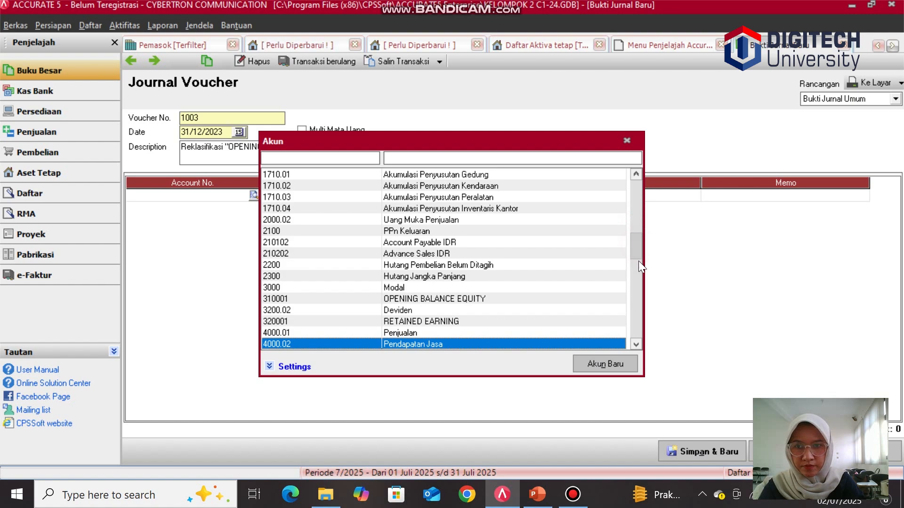
left_click(639, 266)
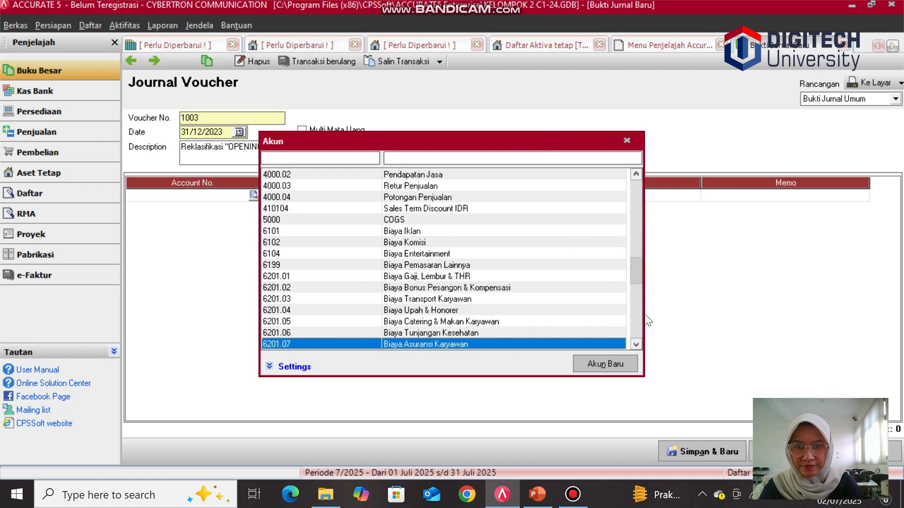
left_click(638, 298)
left_click_drag(640, 312, 640, 217)
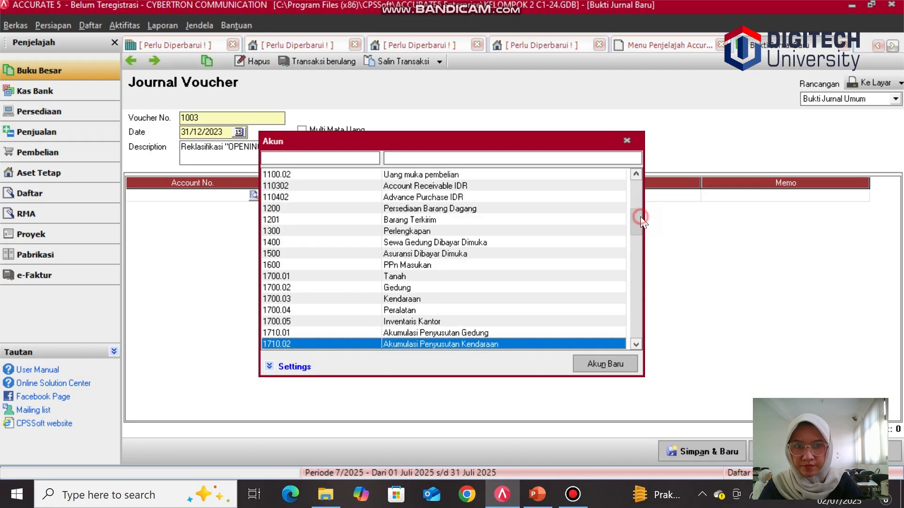
left_click(639, 243)
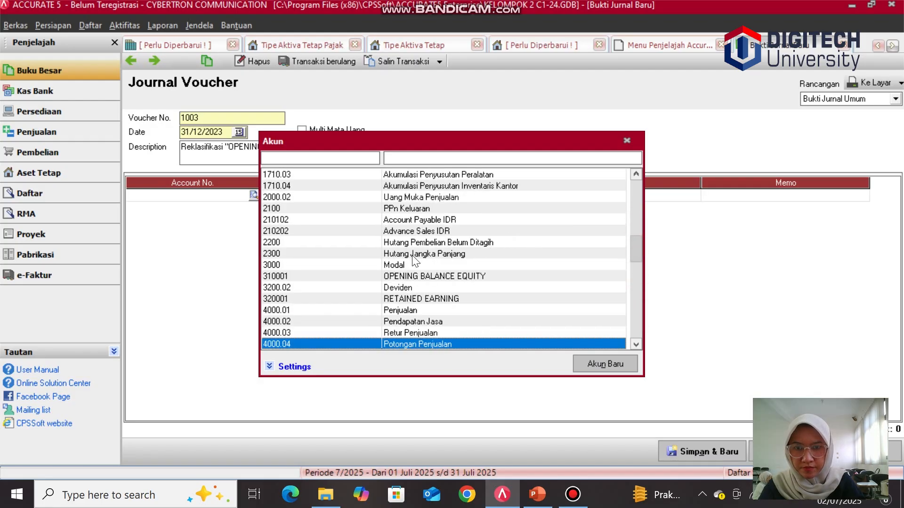
left_click(397, 276)
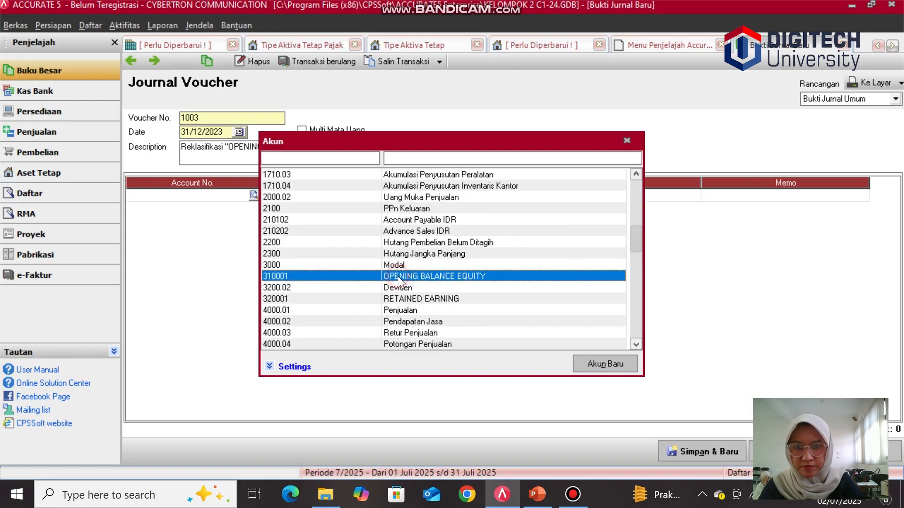
left_click(588, 363)
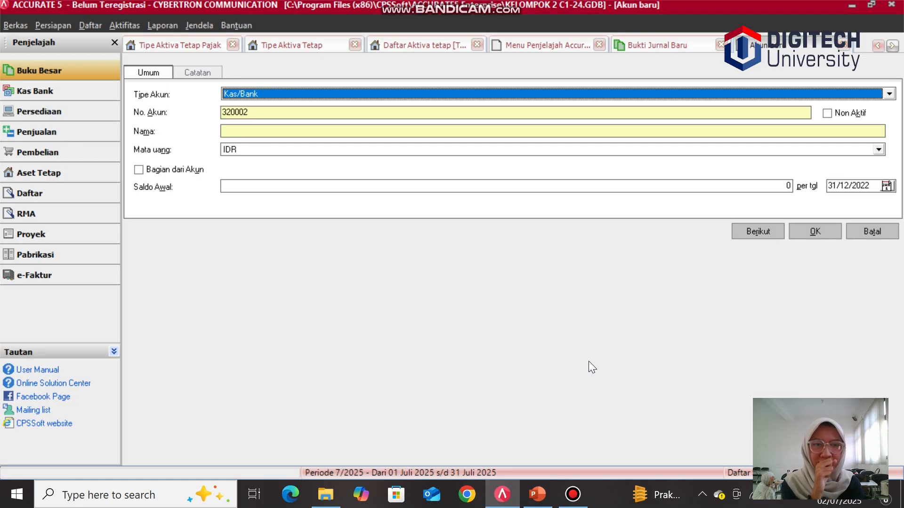
left_click(871, 232)
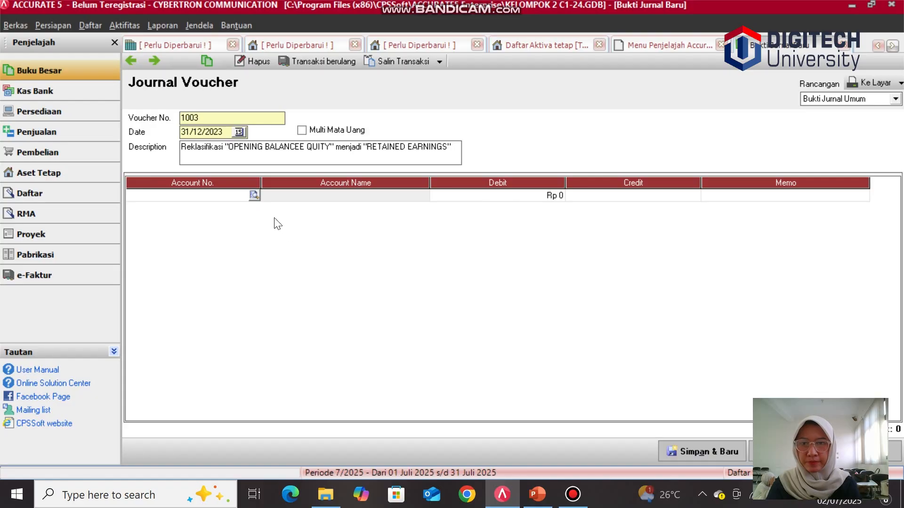
Step: Set the first journal line's account to 310001 OPENING BALANCE EQUITY from the account lookup
left_click(248, 200)
left_click(254, 195)
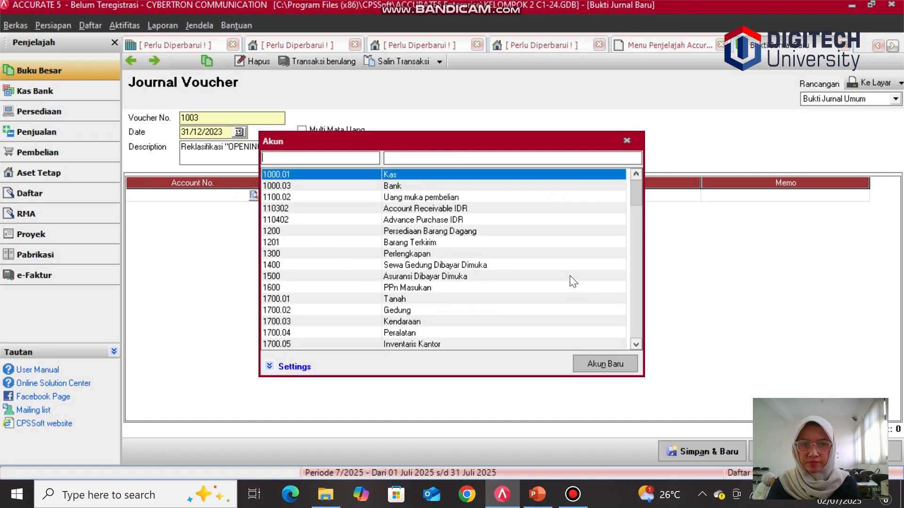
left_click(638, 242)
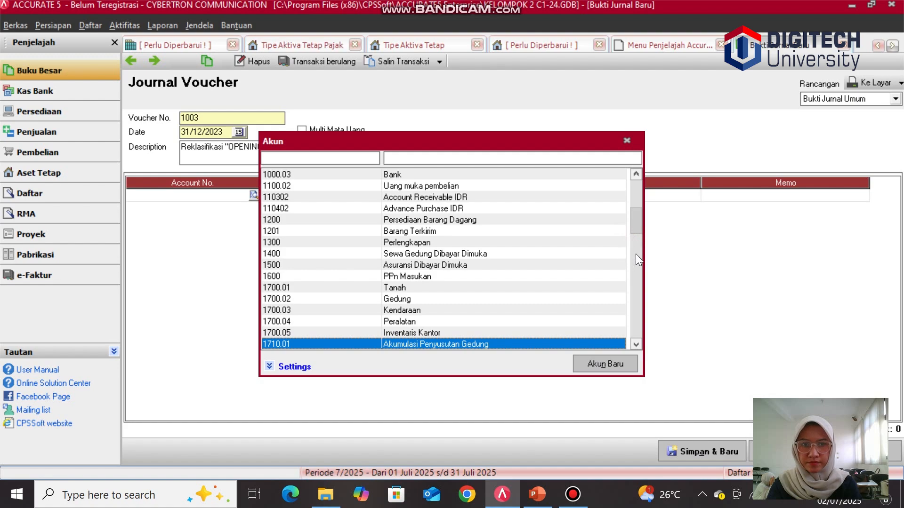
left_click(636, 253)
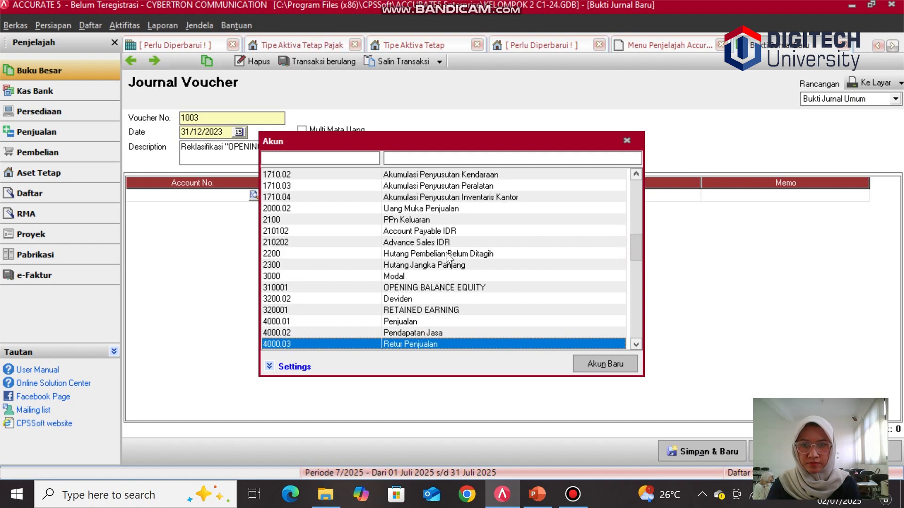
left_click(442, 288)
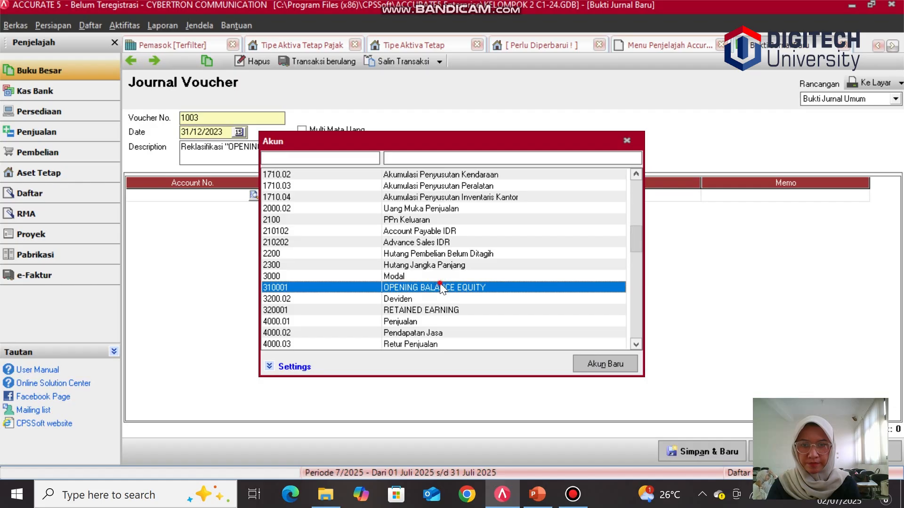
double_click(441, 285)
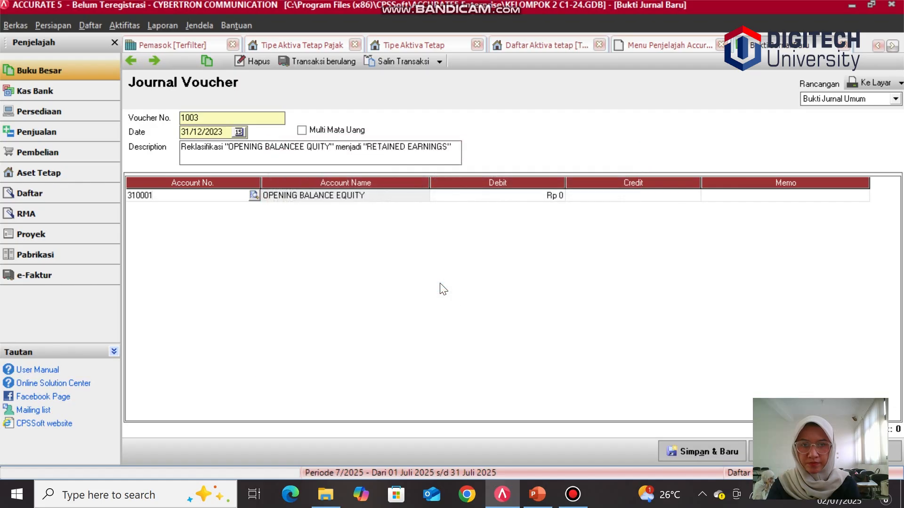
left_click(494, 194)
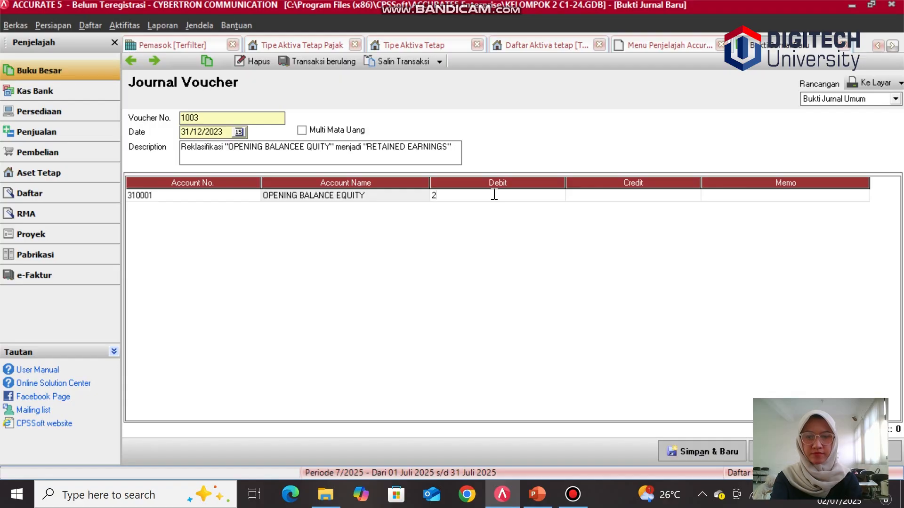
type("24")
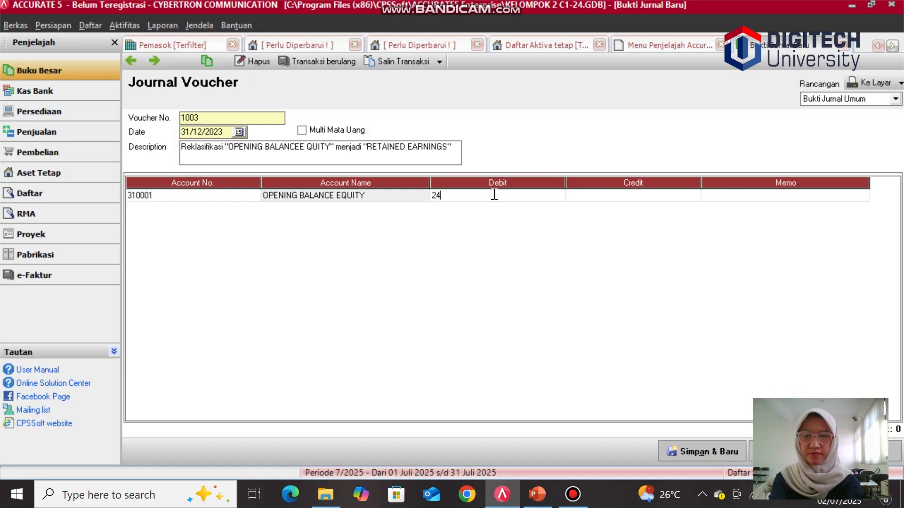
type("85")
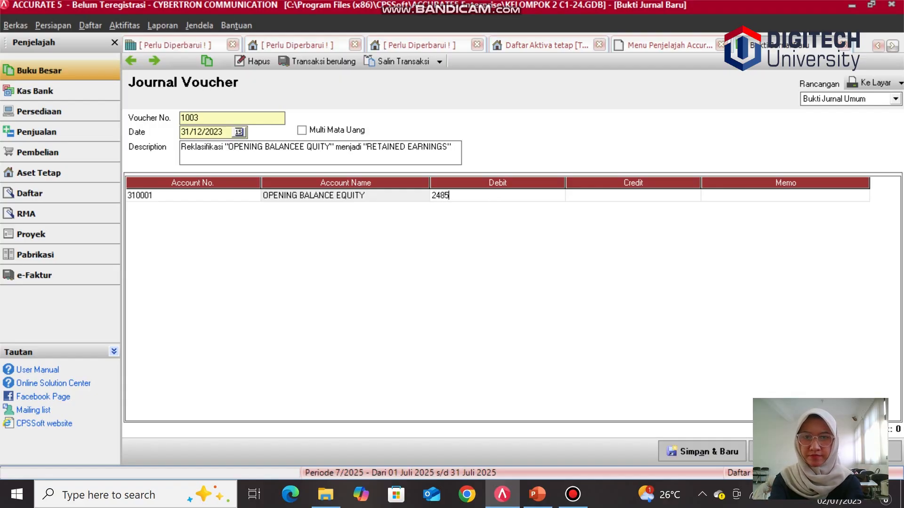
type("3")
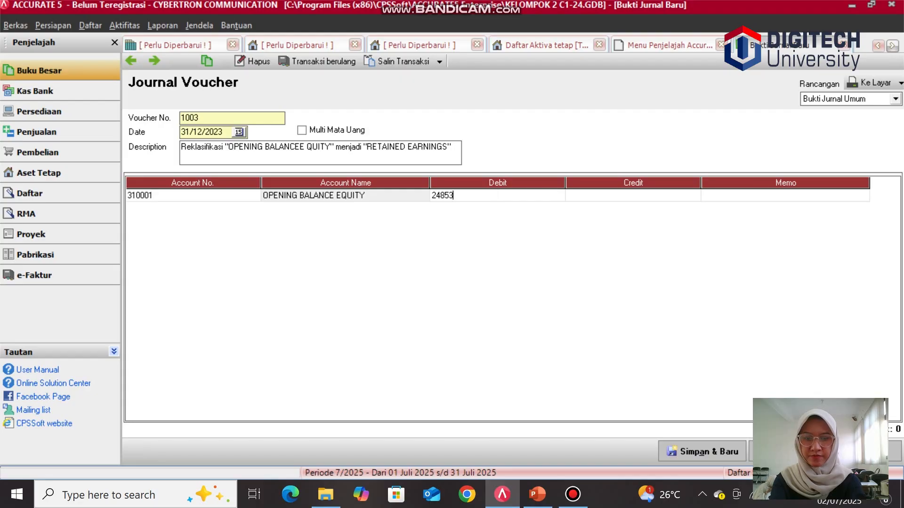
type("000")
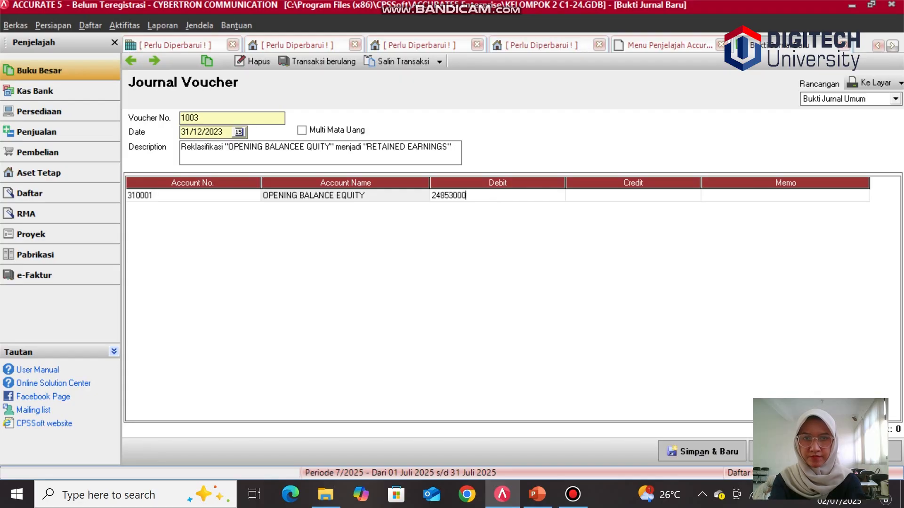
type("00")
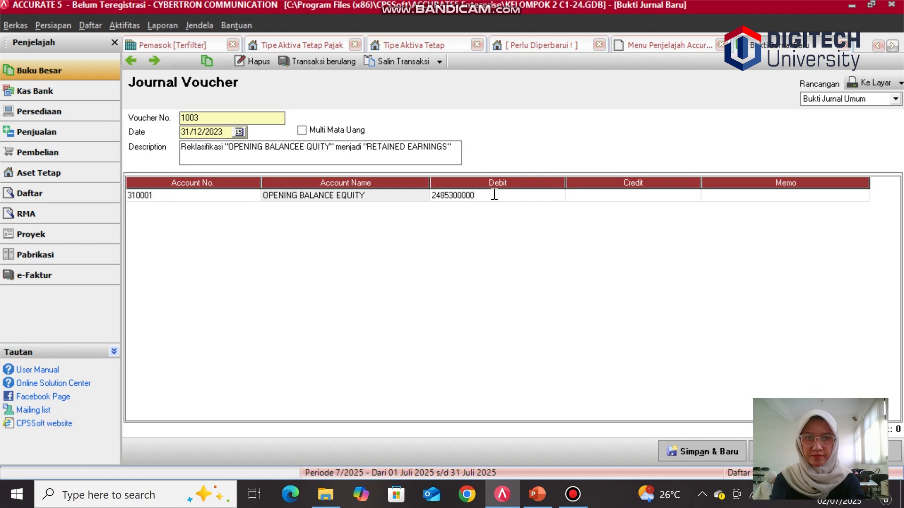
key("Tab")
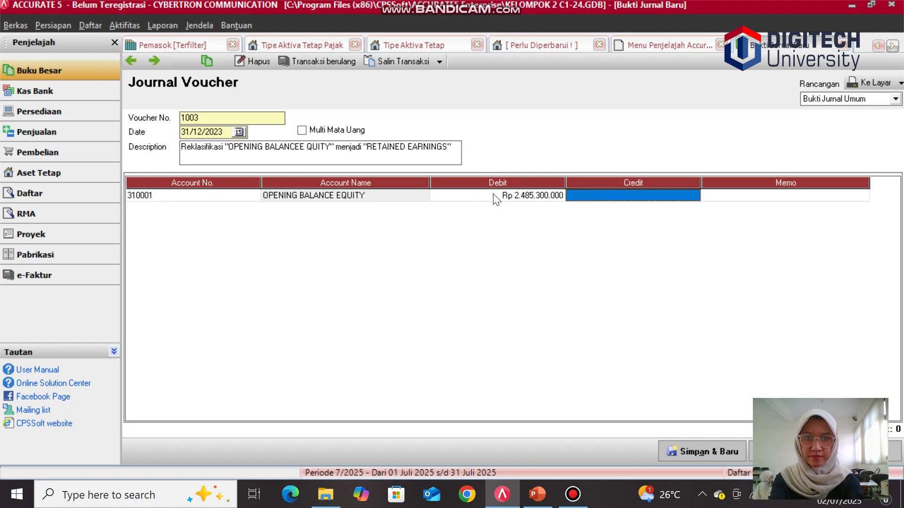
key("Tab")
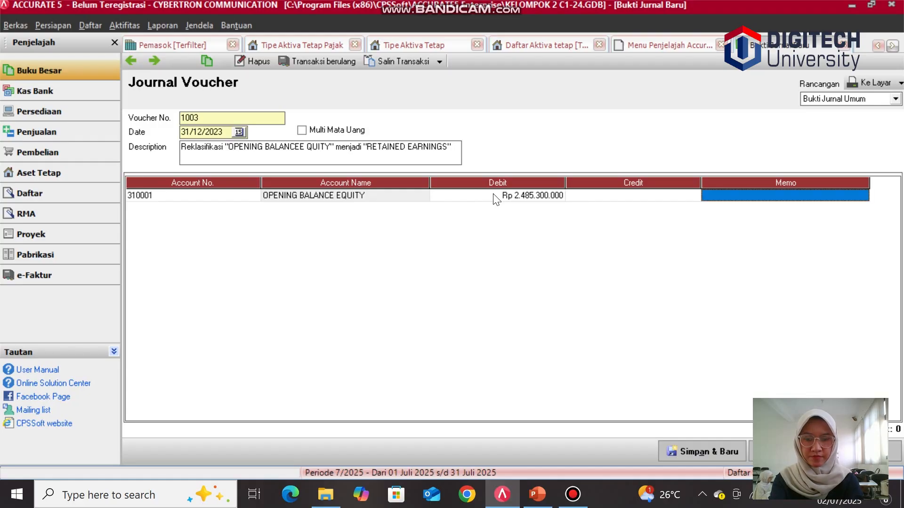
key("Tab")
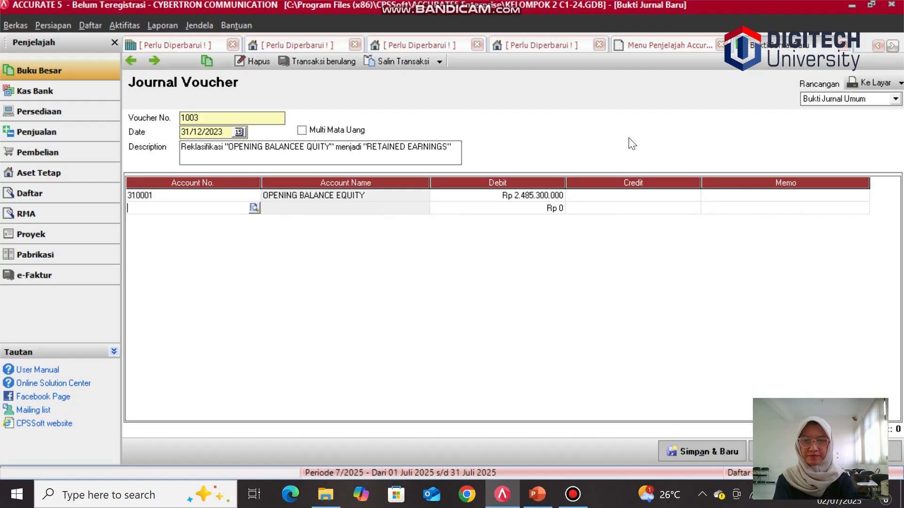
Step: Set the second journal line's account to 310001 OPENING BALANCE EQUITY, taking the balancing credit amount
left_click(255, 210)
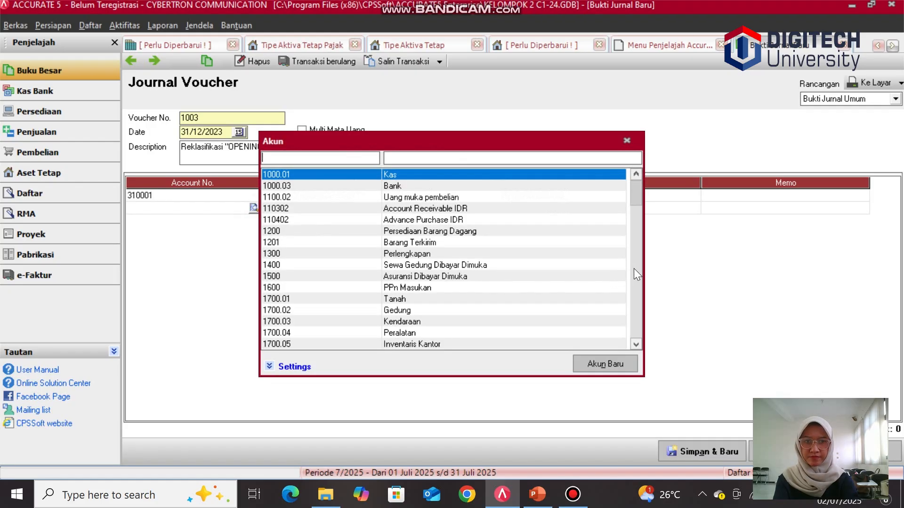
left_click(634, 268)
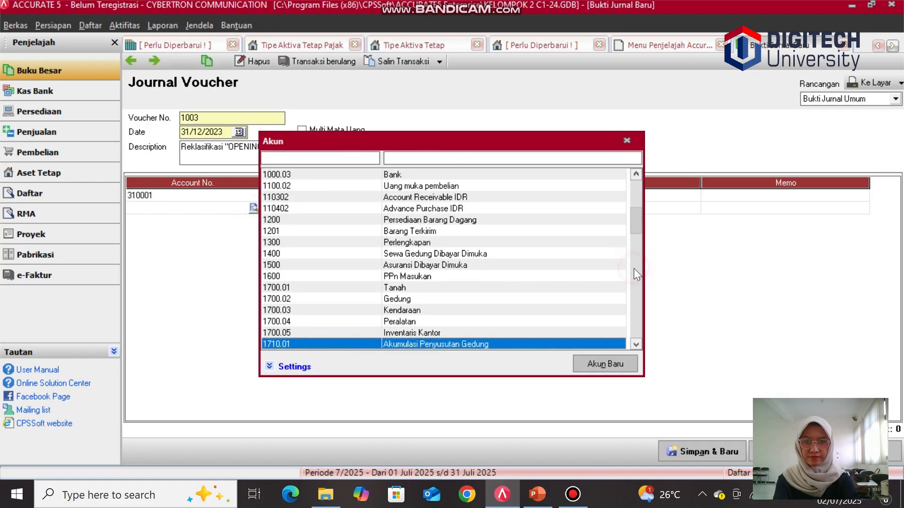
left_click(637, 243)
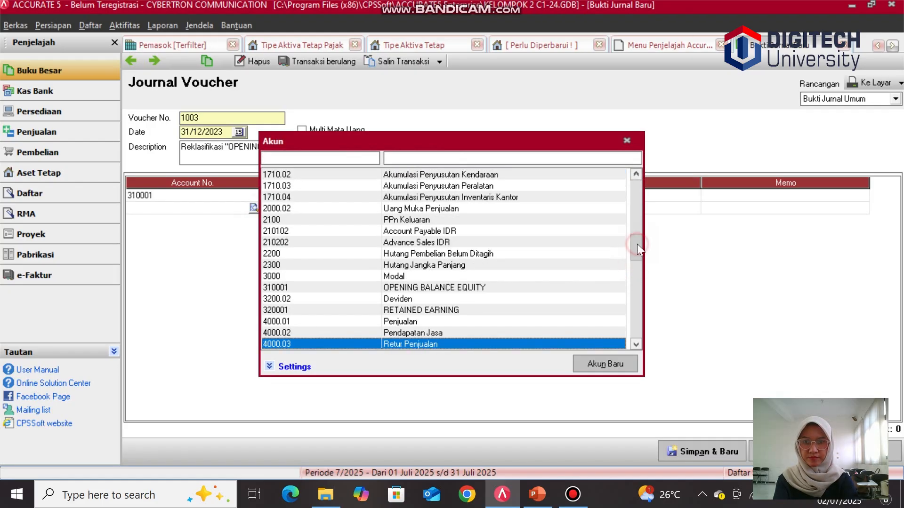
left_click(367, 286)
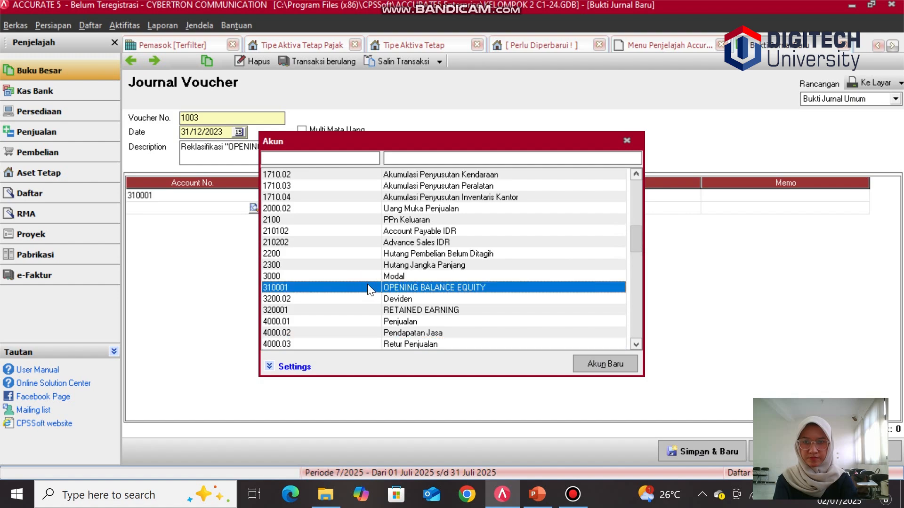
double_click(573, 288)
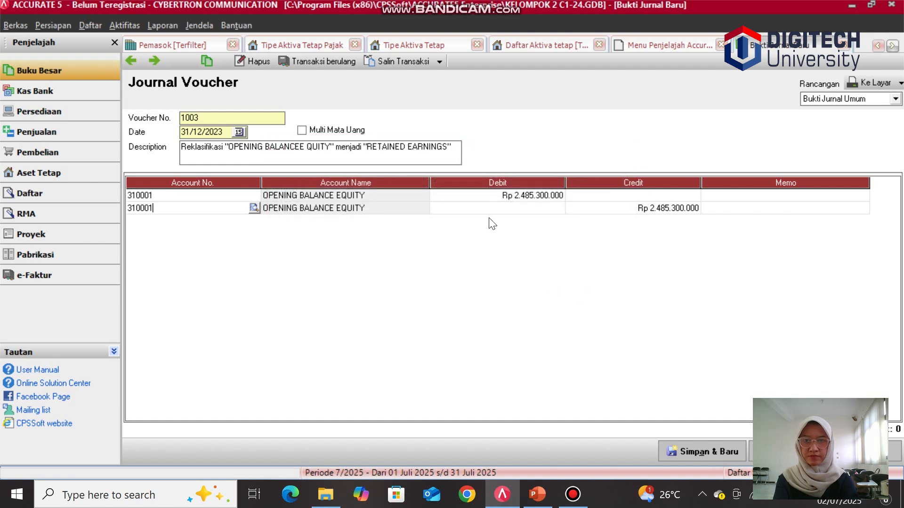
left_click(634, 205)
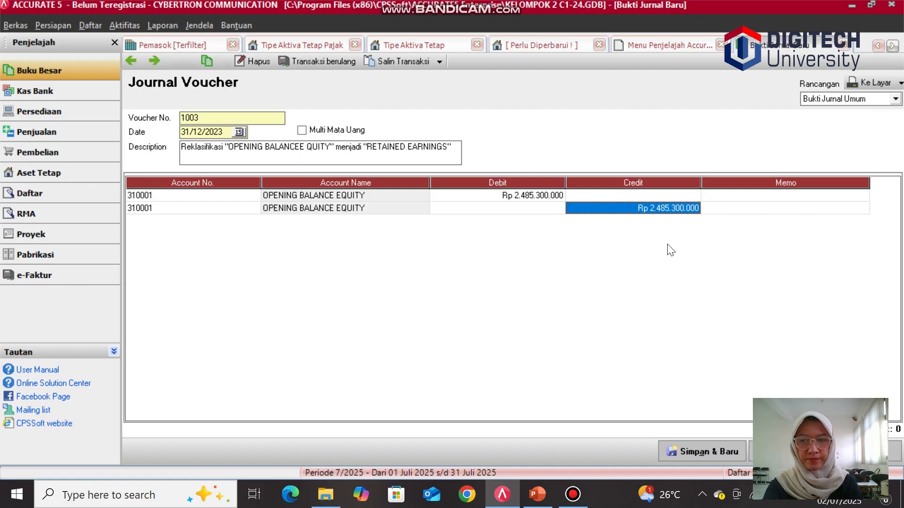
left_click(671, 250)
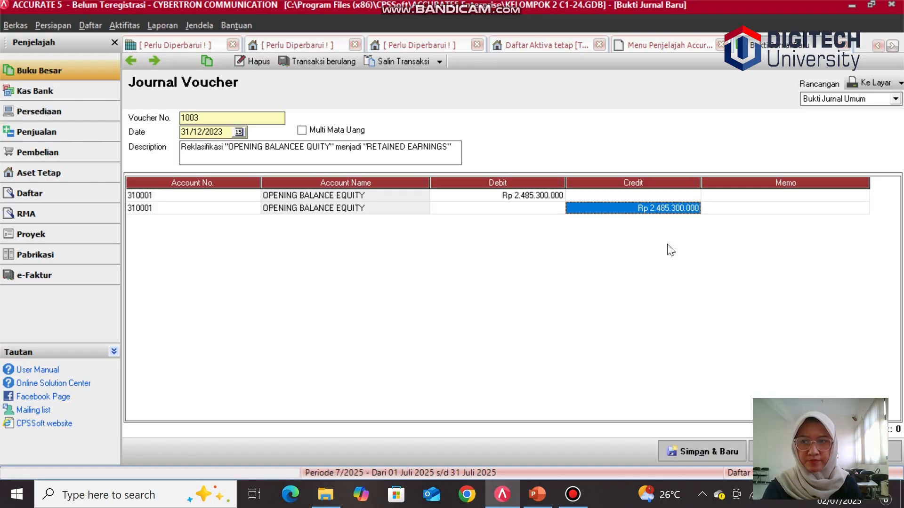
Step: Save and close the reclassification journal voucher
left_click(749, 450)
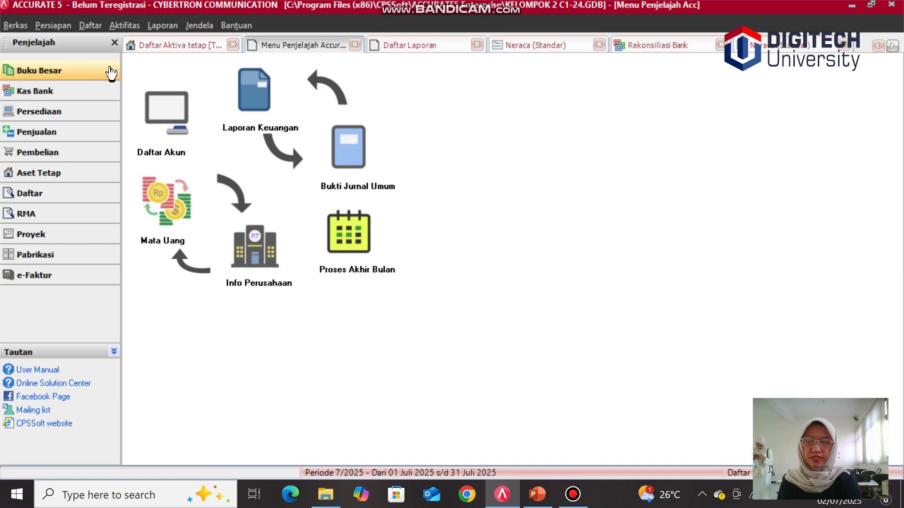
Step: Display the standard balance sheet (Neraca Standar) as of 31/12/2022 and review its equity section
left_click(112, 73)
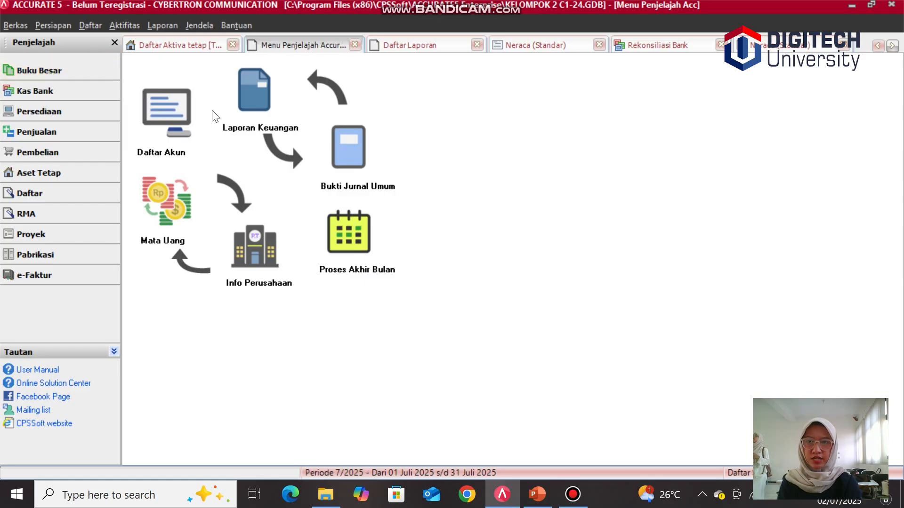
left_click(255, 120)
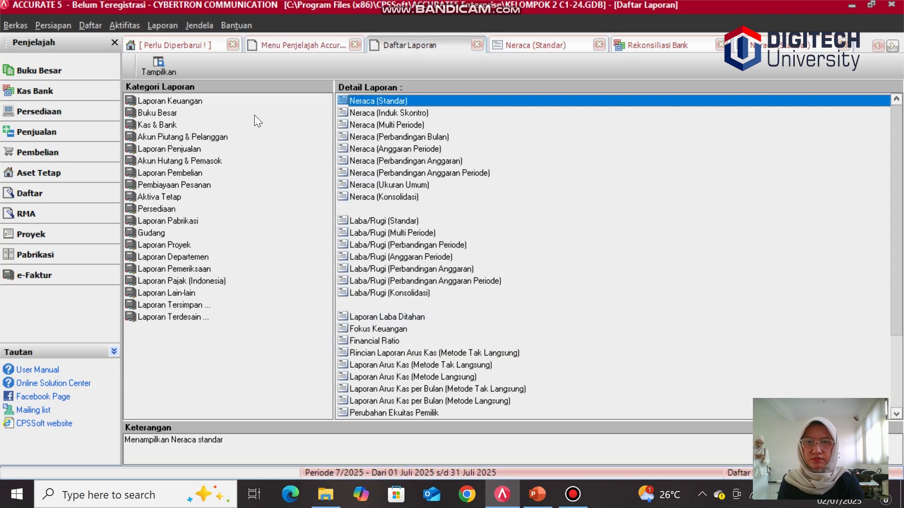
double_click(368, 102)
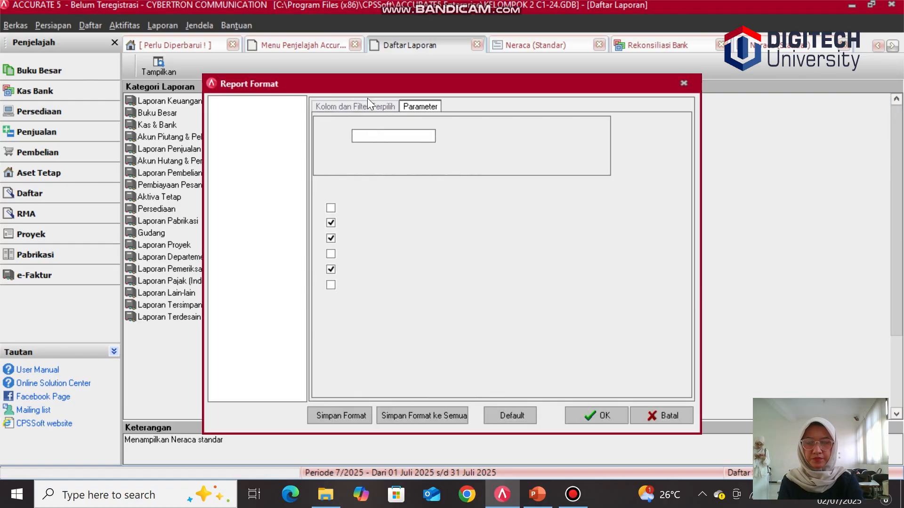
left_click(400, 132)
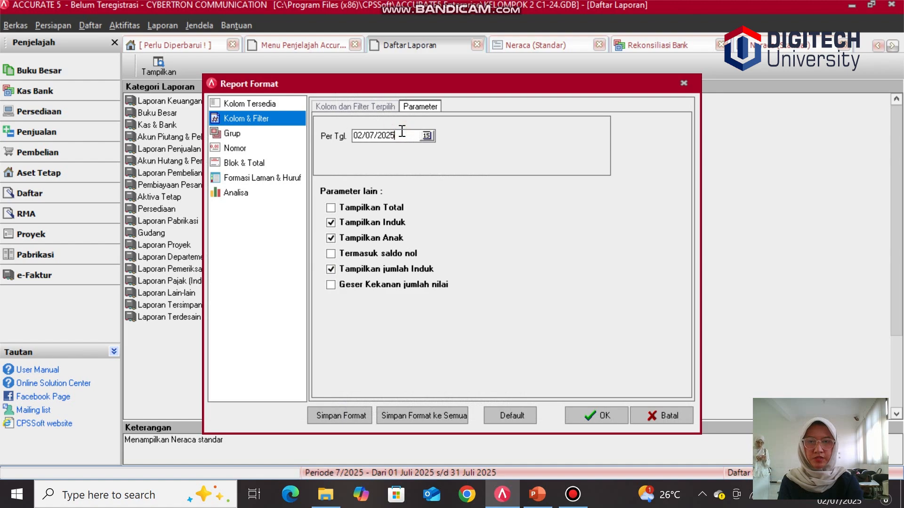
key("BackSpace")
key("BackSpace")
key("BackSpace")
key("BackSpace")
key("BackSpace")
key("BackSpace")
key("BackSpace")
key("BackSpace")
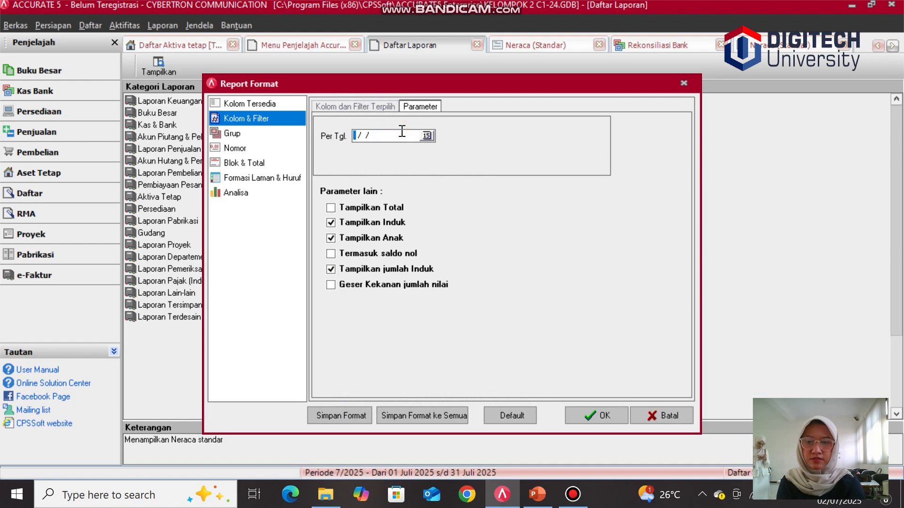
type("31/12/")
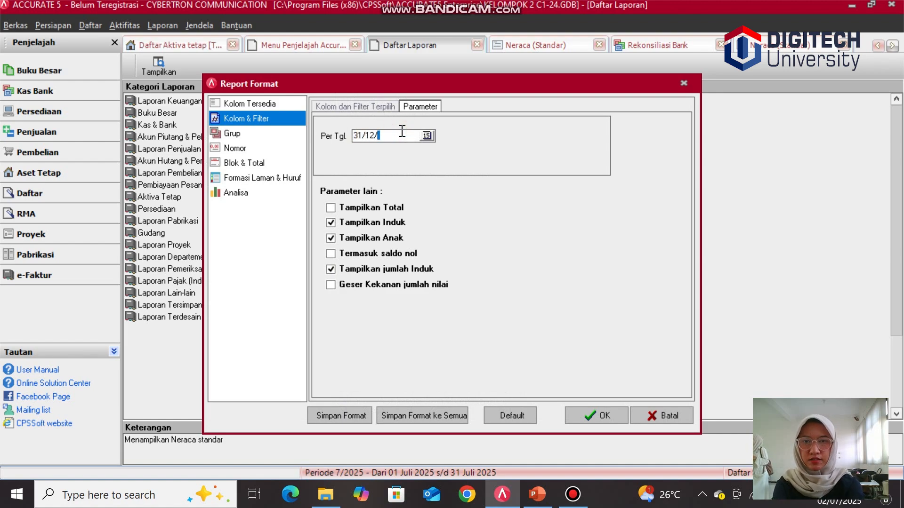
type("102")
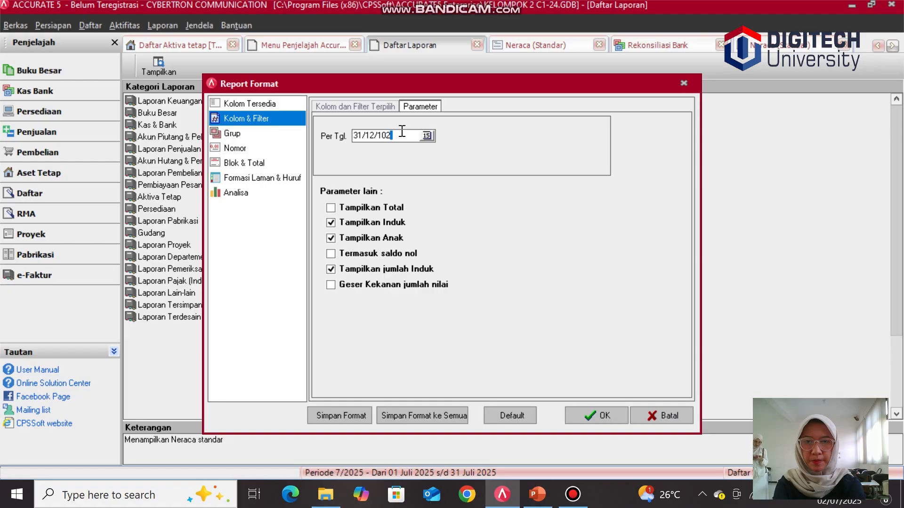
key("BackSpace")
key("BackSpace")
key("BackSpace")
type("2022")
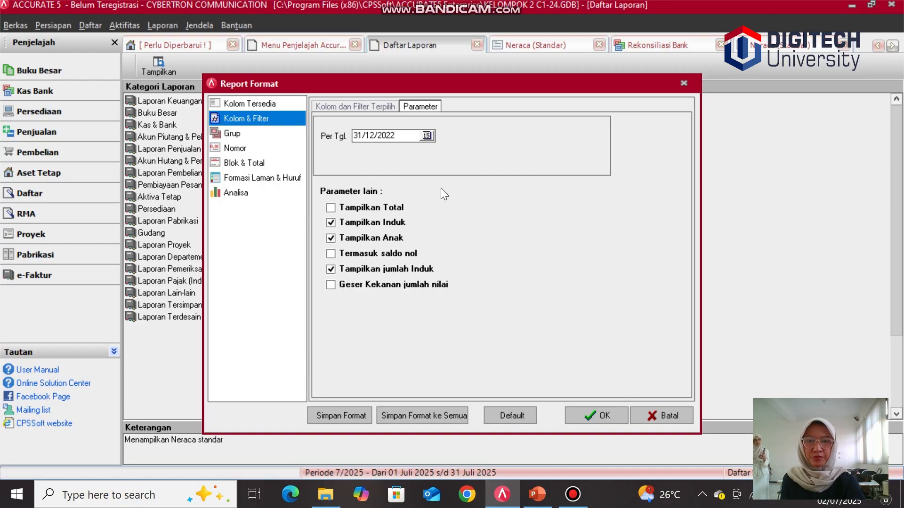
left_click(592, 415)
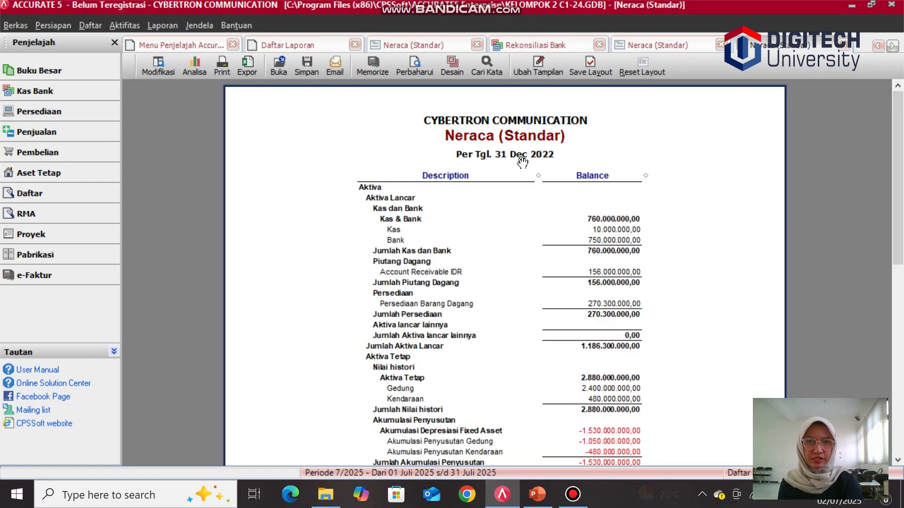
scroll(541, 265, "down", 8)
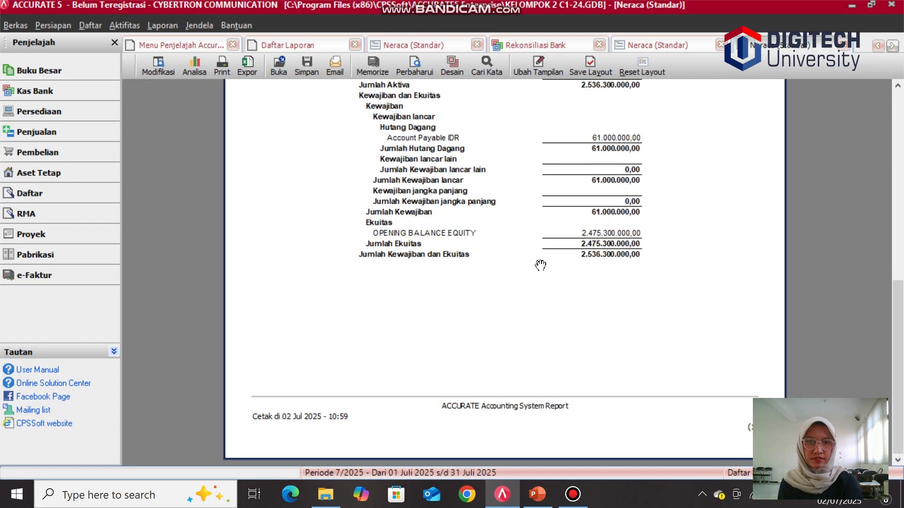
scroll(541, 265, "up", 8)
scroll(541, 266, "down", 5)
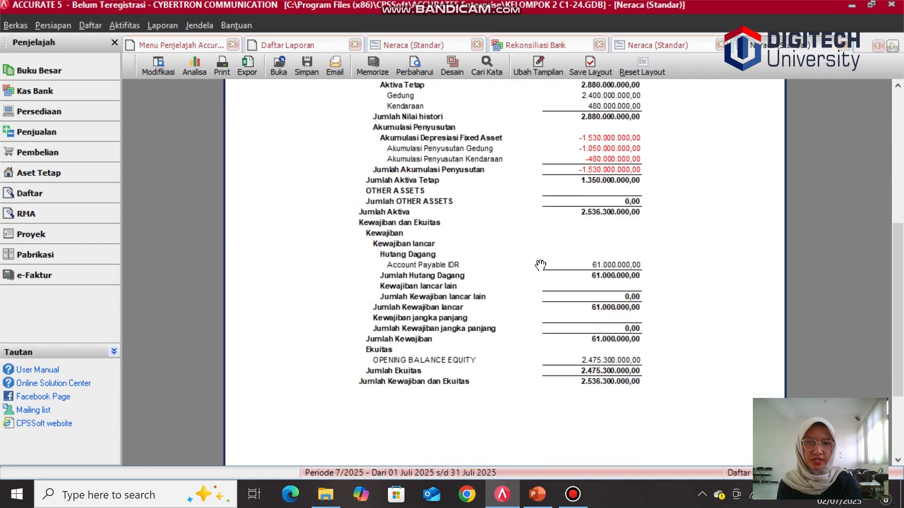